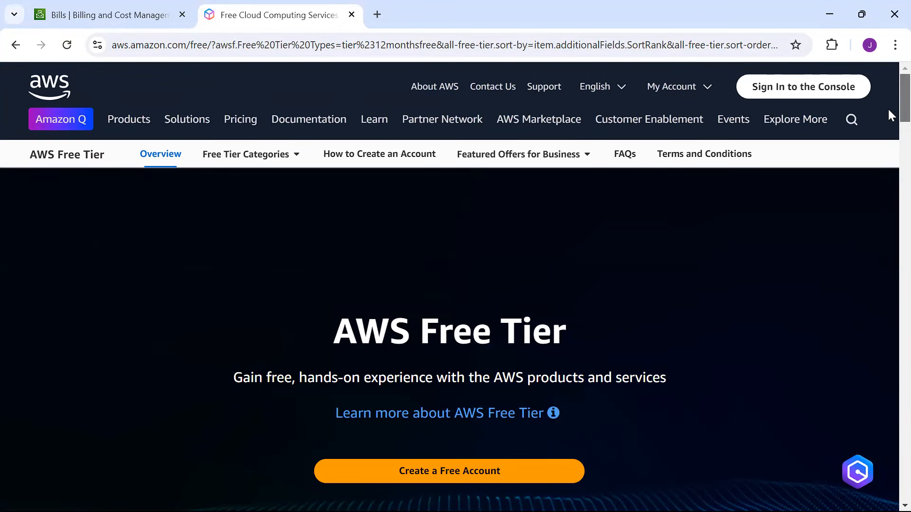
Step: Scroll down to the Free Tier details filtered to 12 Months Free, showing EC2 750 Hours and S3 5 GB
{"action": "scroll", "coordinate": [889, 118], "scroll_direction": "down", "scroll_amount": 2}
{"action": "scroll", "coordinate": [888, 123], "scroll_direction": "down", "scroll_amount": 1}
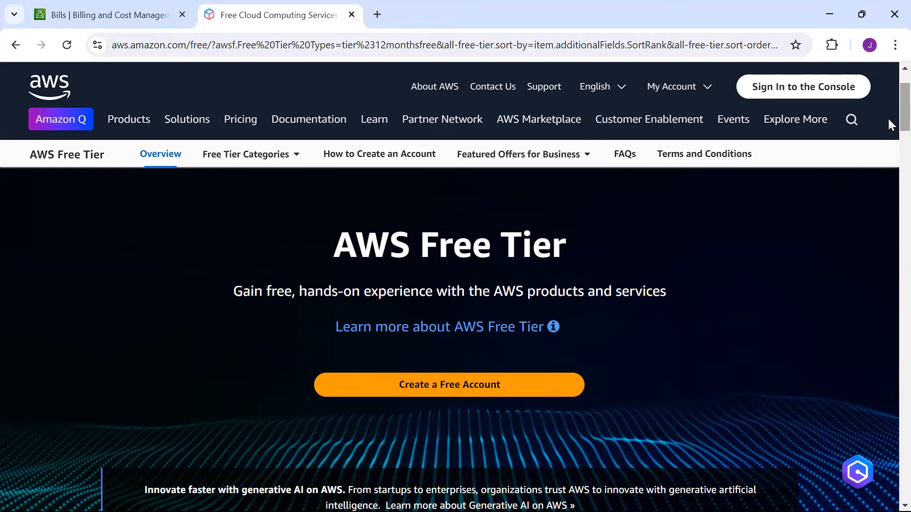
{"action": "scroll", "coordinate": [889, 121], "scroll_direction": "down", "scroll_amount": 4}
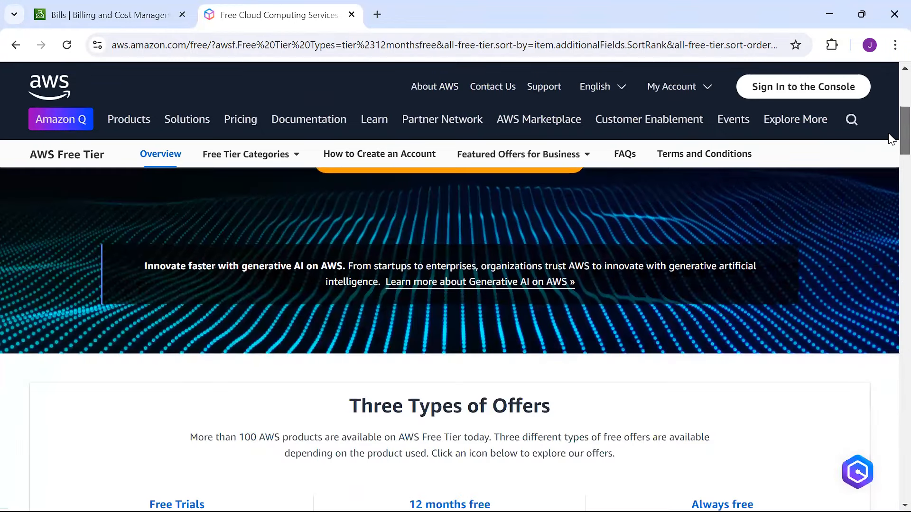
{"action": "scroll", "coordinate": [891, 138], "scroll_direction": "down", "scroll_amount": 5}
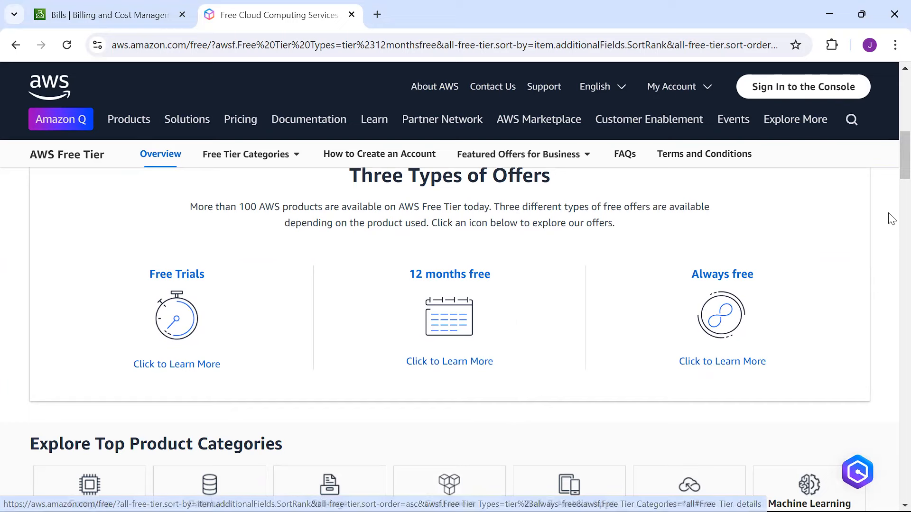
{"action": "scroll", "coordinate": [891, 187], "scroll_direction": "down", "scroll_amount": 3}
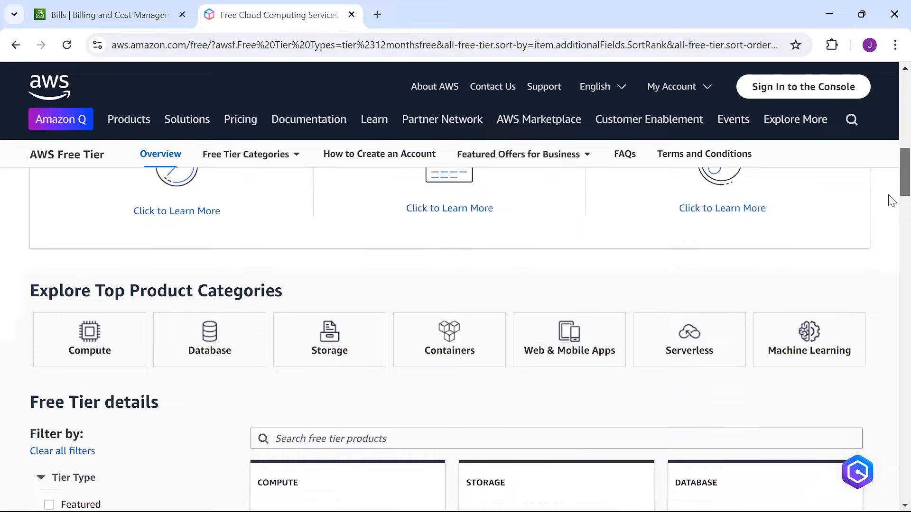
{"action": "scroll", "coordinate": [891, 200], "scroll_direction": "up", "scroll_amount": 3}
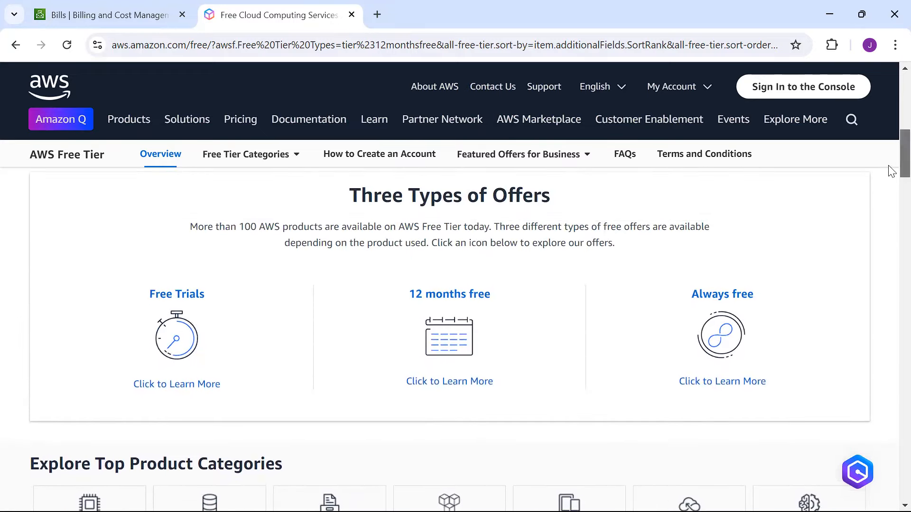
{"action": "scroll", "coordinate": [891, 188], "scroll_direction": "down", "scroll_amount": 3}
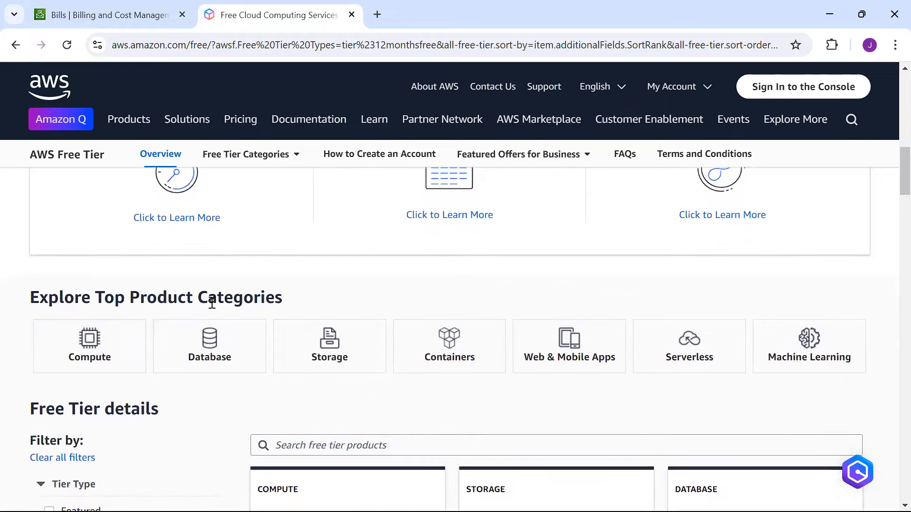
{"action": "scroll", "coordinate": [892, 198], "scroll_direction": "down", "scroll_amount": 3}
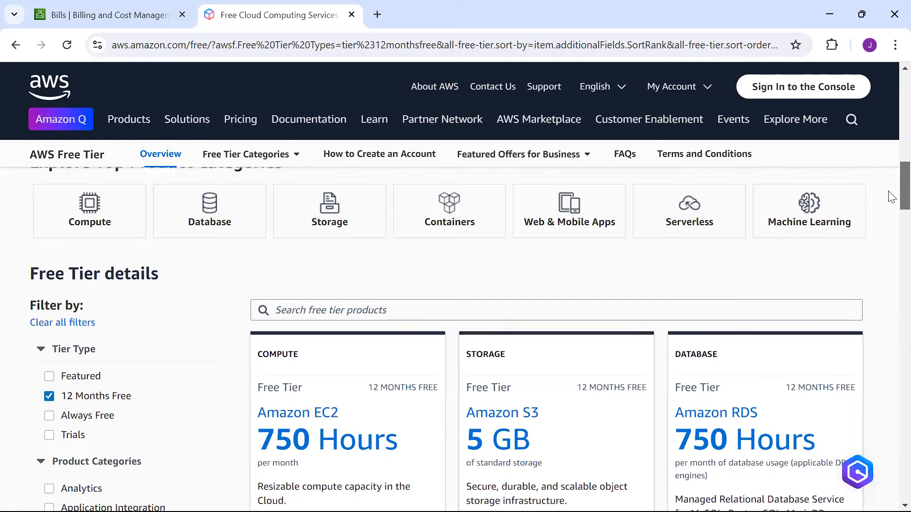
Step: Review the EC2 offer and expand the Amazon S3 and Amazon RDS 12-month free offer cards
{"action": "mouse_move", "coordinate": [889, 191]}
{"action": "left_mouse_down"}
{"action": "mouse_move", "coordinate": [889, 203]}
{"action": "mouse_move", "coordinate": [889, 195]}
{"action": "left_mouse_up"}
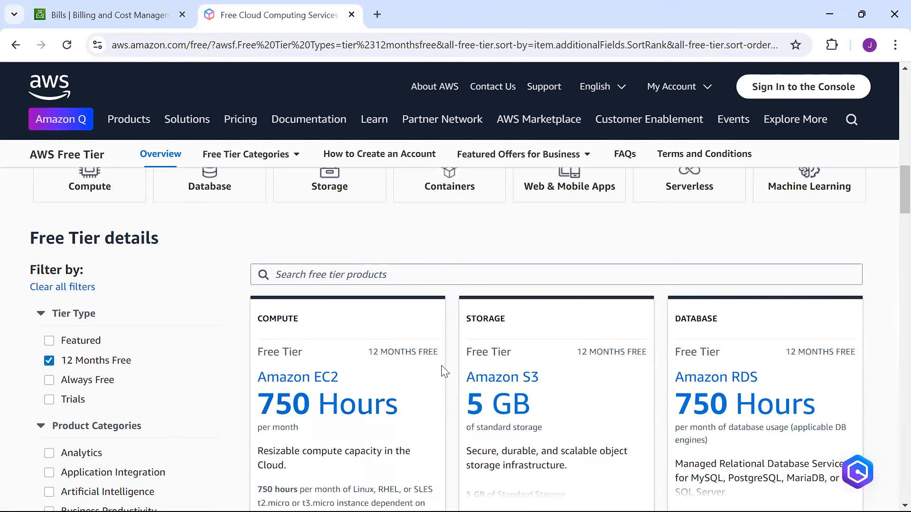
{"action": "left_click_drag", "start_coordinate": [889, 195], "coordinate": [889, 207]}
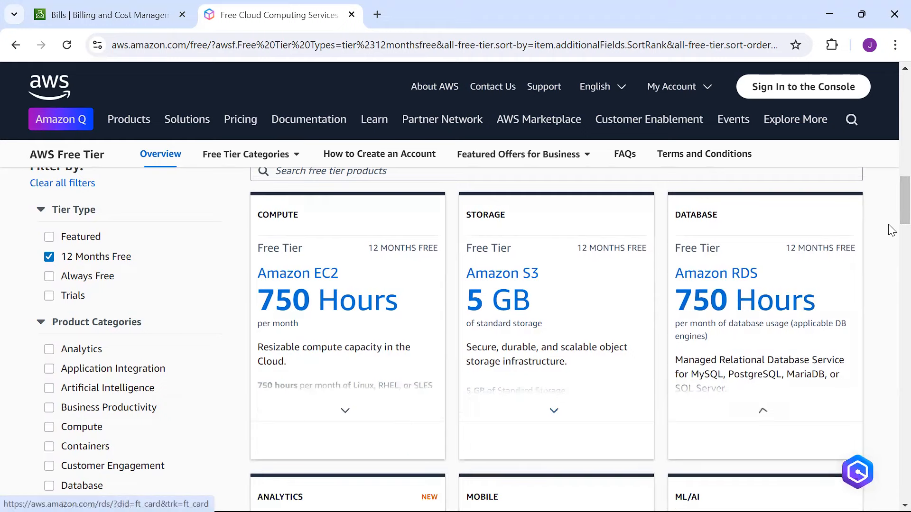
{"action": "scroll", "coordinate": [891, 225], "scroll_direction": "down", "scroll_amount": 3}
{"action": "scroll", "coordinate": [891, 223], "scroll_direction": "up", "scroll_amount": 3}
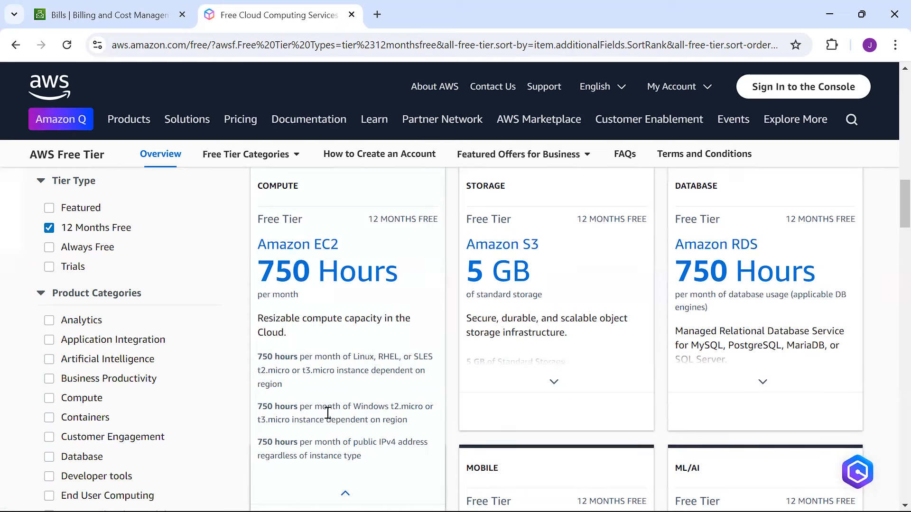
{"action": "left_click", "coordinate": [554, 382]}
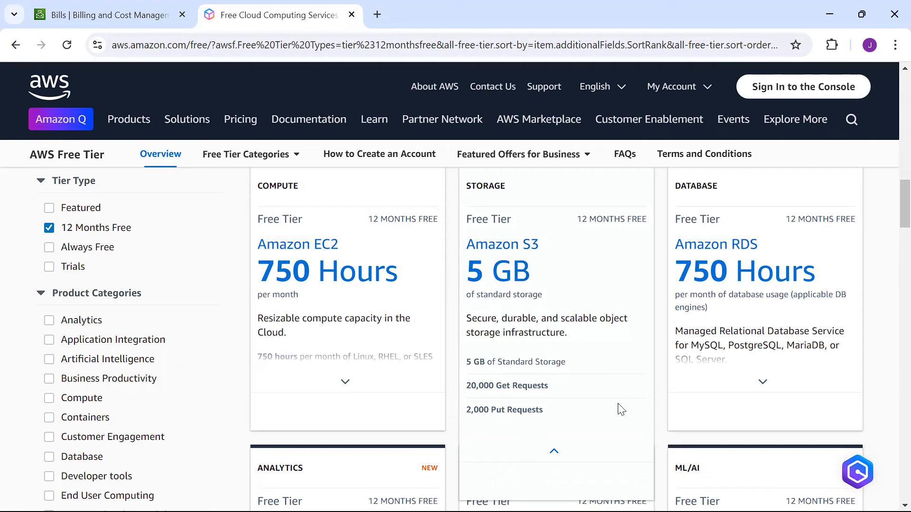
{"action": "left_click", "coordinate": [754, 383]}
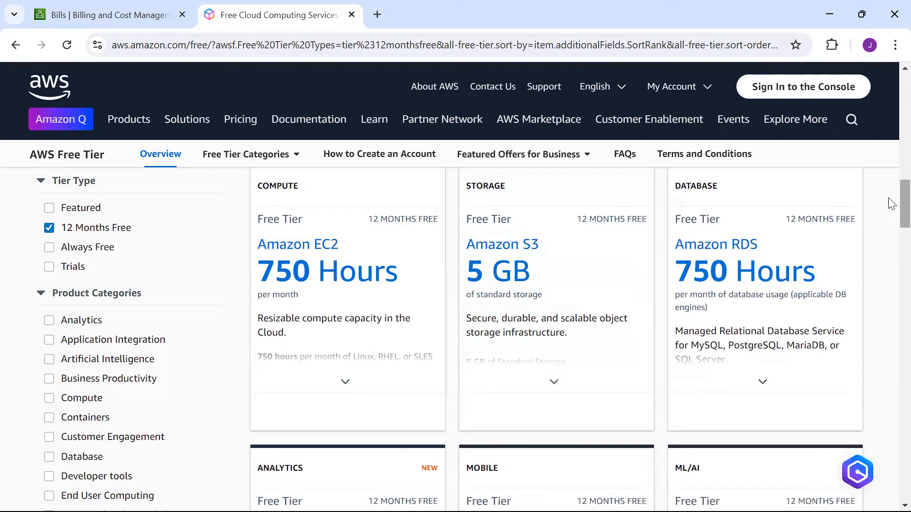
Step: Look over the expanded offers, then clear the 12 Months Free tier type filter
{"action": "scroll", "coordinate": [891, 203], "scroll_direction": "down", "scroll_amount": 4}
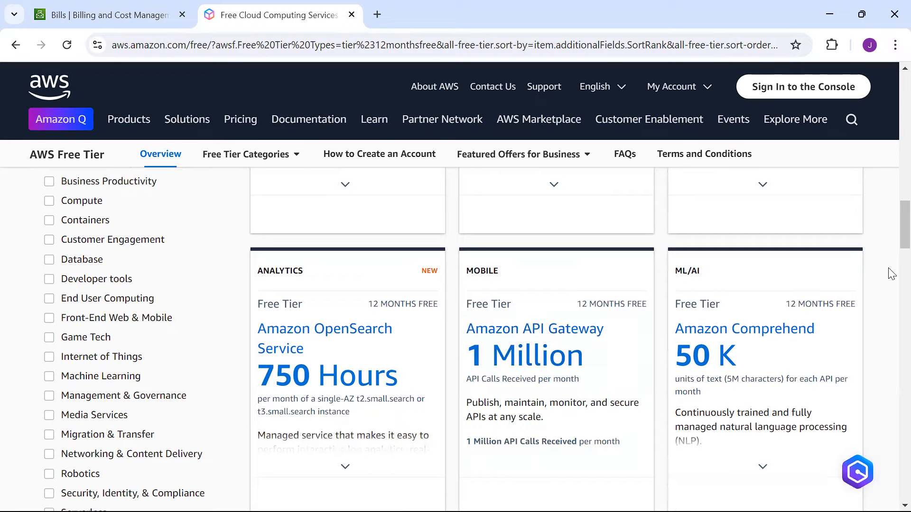
{"action": "mouse_move", "coordinate": [891, 240]}
{"action": "left_mouse_down"}
{"action": "mouse_move", "coordinate": [891, 273]}
{"action": "mouse_move", "coordinate": [891, 231]}
{"action": "left_mouse_up"}
{"action": "scroll", "coordinate": [891, 274], "scroll_direction": "down", "scroll_amount": 1}
{"action": "scroll", "coordinate": [890, 218], "scroll_direction": "up", "scroll_amount": 3}
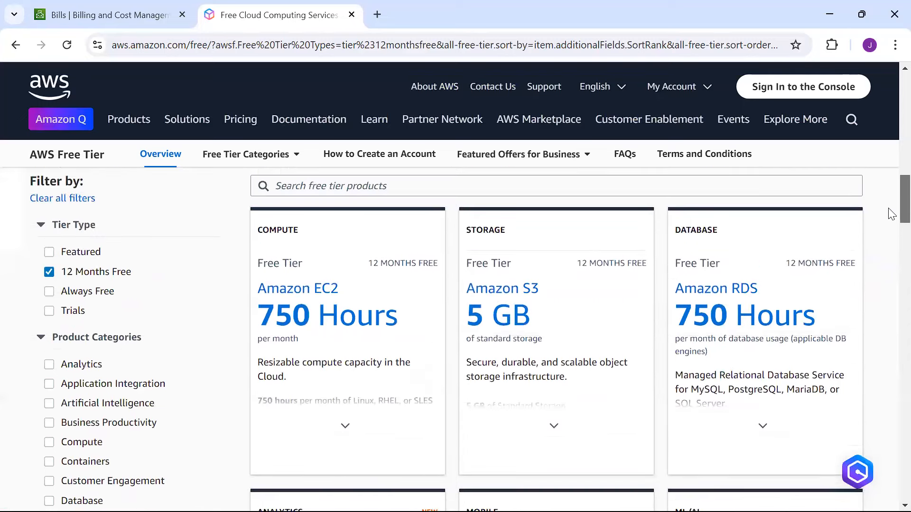
{"action": "scroll", "coordinate": [891, 214], "scroll_direction": "down", "scroll_amount": 1}
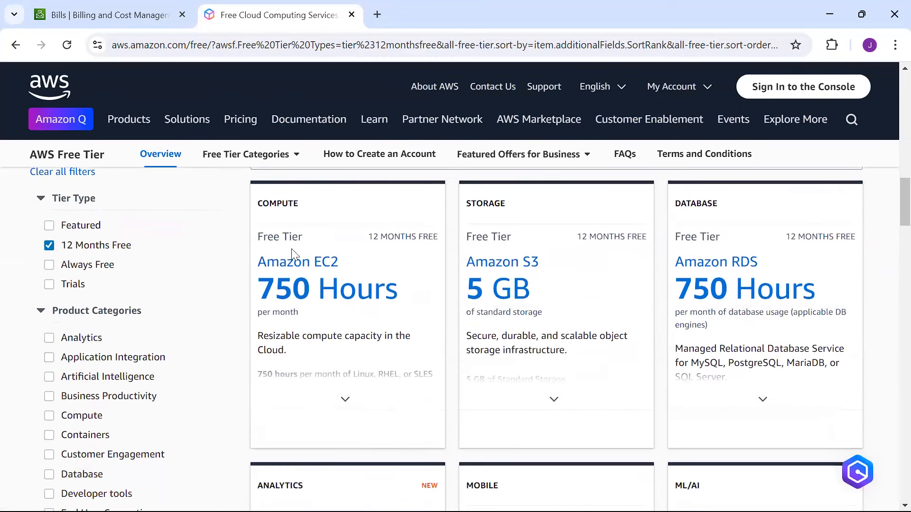
{"action": "left_click", "coordinate": [49, 245]}
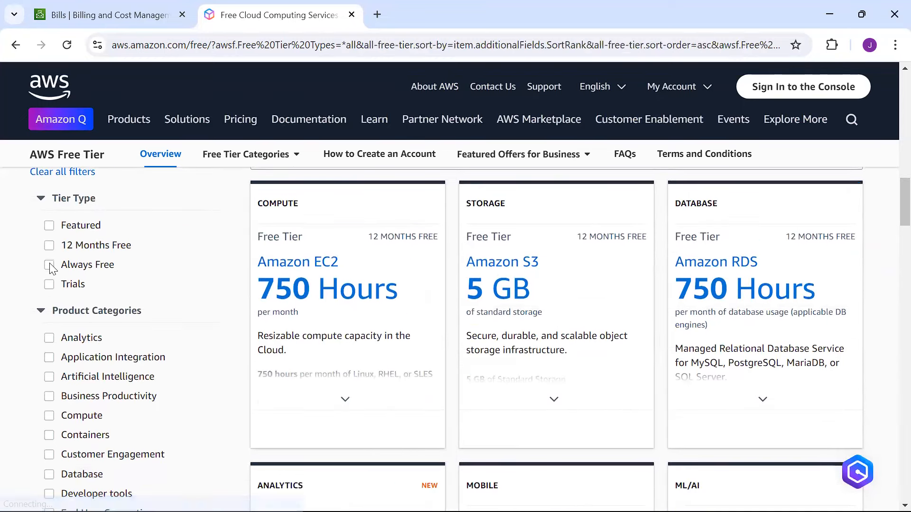
Step: Filter the Free Tier offers to Always Free and browse DynamoDB, Lambda, SNS, CloudWatch and CloudFront
{"action": "left_click", "coordinate": [49, 265]}
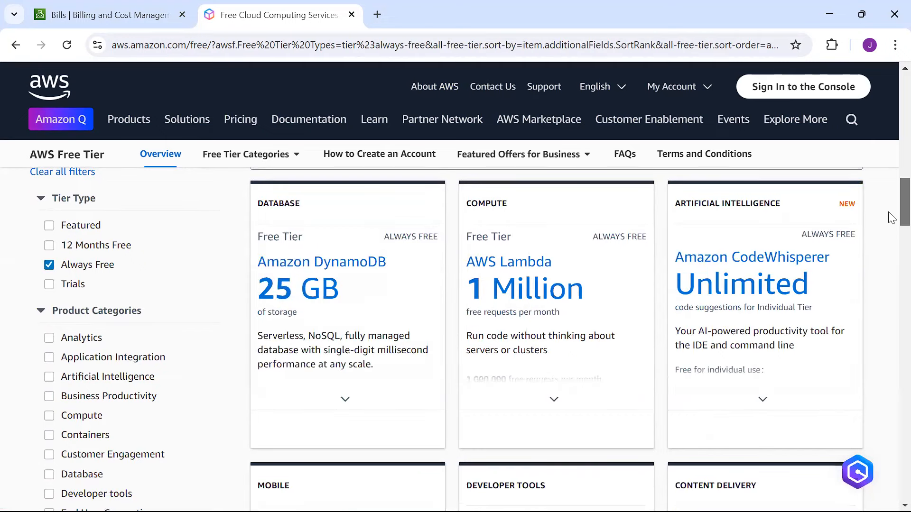
{"action": "scroll", "coordinate": [890, 219], "scroll_direction": "down", "scroll_amount": 1}
{"action": "mouse_move", "coordinate": [690, 303]}
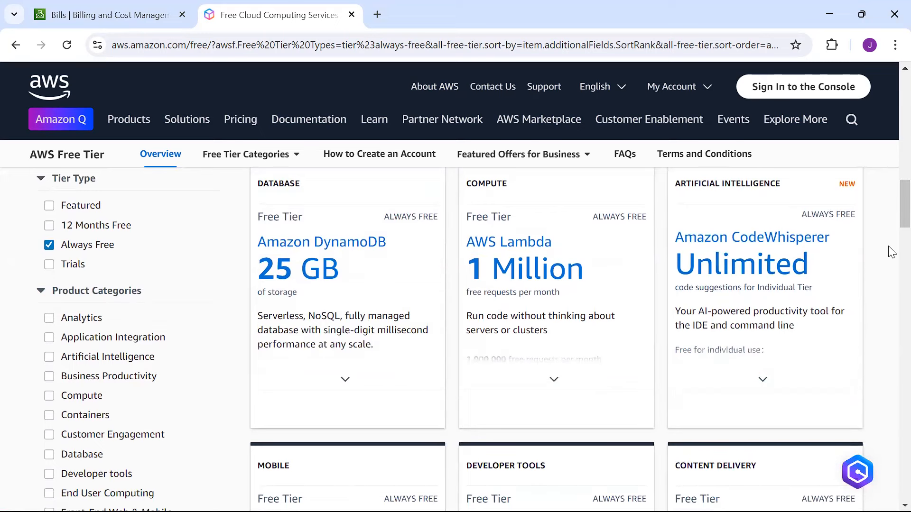
{"action": "scroll", "coordinate": [890, 220], "scroll_direction": "down", "scroll_amount": 1}
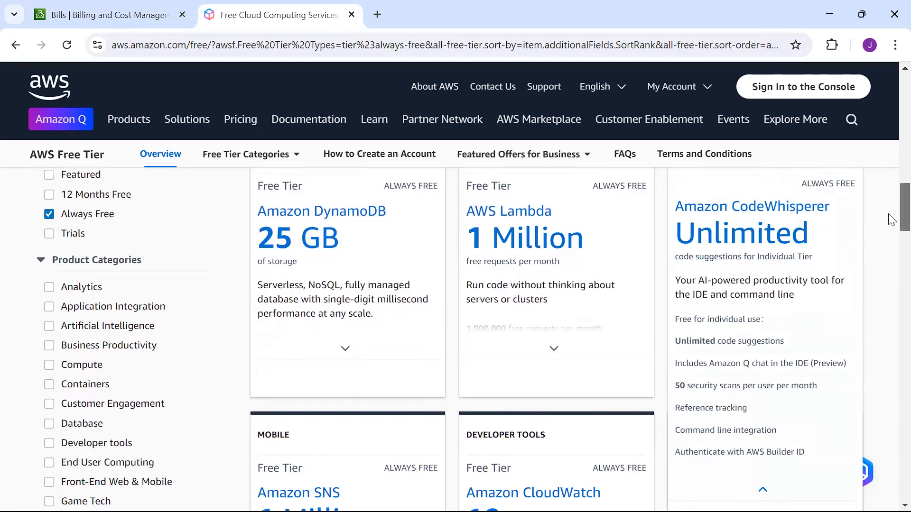
{"action": "scroll", "coordinate": [891, 217], "scroll_direction": "down", "scroll_amount": 1}
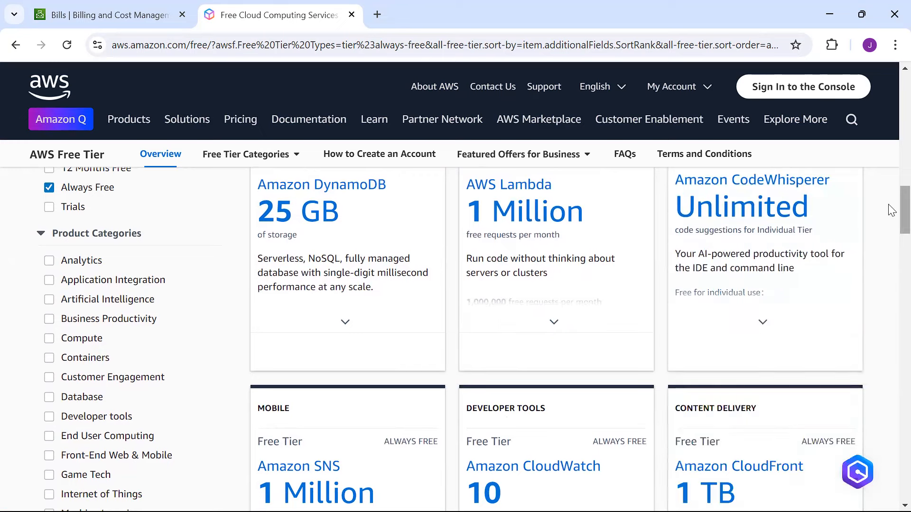
{"action": "scroll", "coordinate": [891, 221], "scroll_direction": "down", "scroll_amount": 2}
{"action": "scroll", "coordinate": [891, 222], "scroll_direction": "down", "scroll_amount": 2}
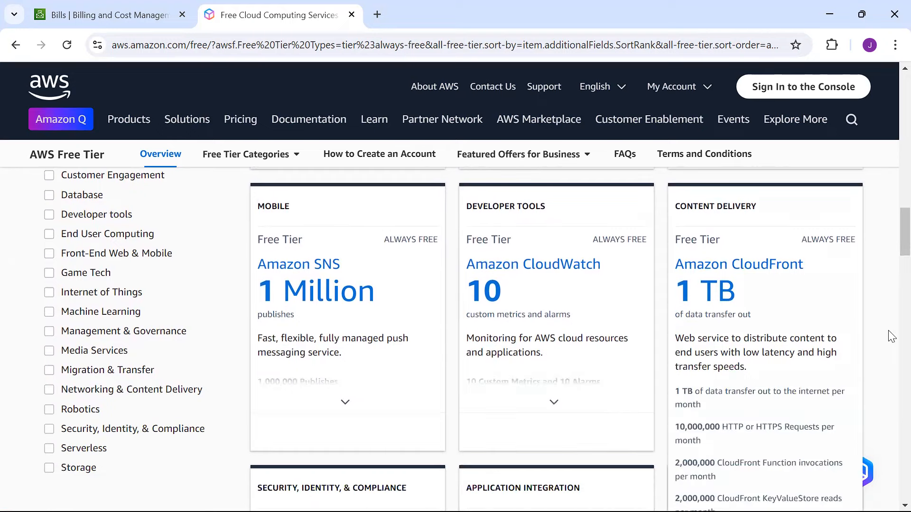
{"action": "scroll", "coordinate": [891, 267], "scroll_direction": "down", "scroll_amount": 5}
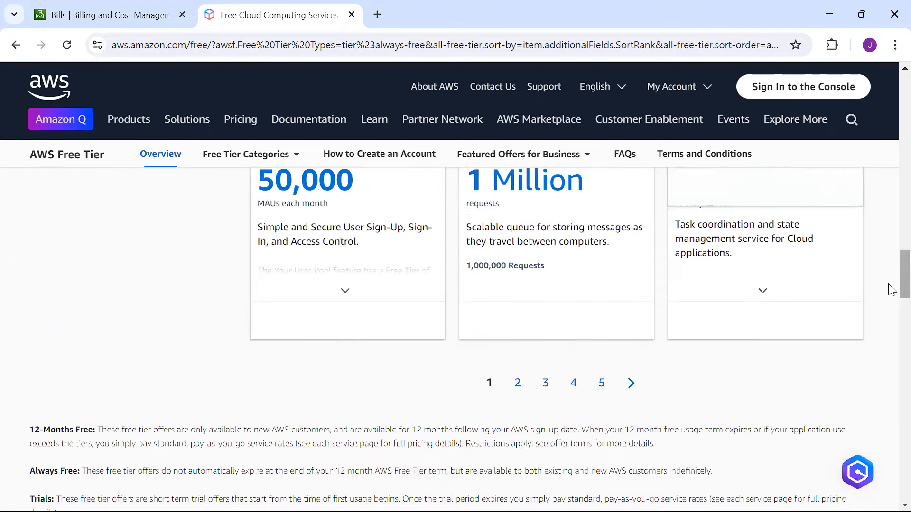
Step: Scroll the Always Free cards to the pagination and back, then clear the Always Free filter
{"action": "scroll", "coordinate": [889, 289], "scroll_direction": "up", "scroll_amount": 5}
{"action": "scroll", "coordinate": [891, 247], "scroll_direction": "up", "scroll_amount": 1}
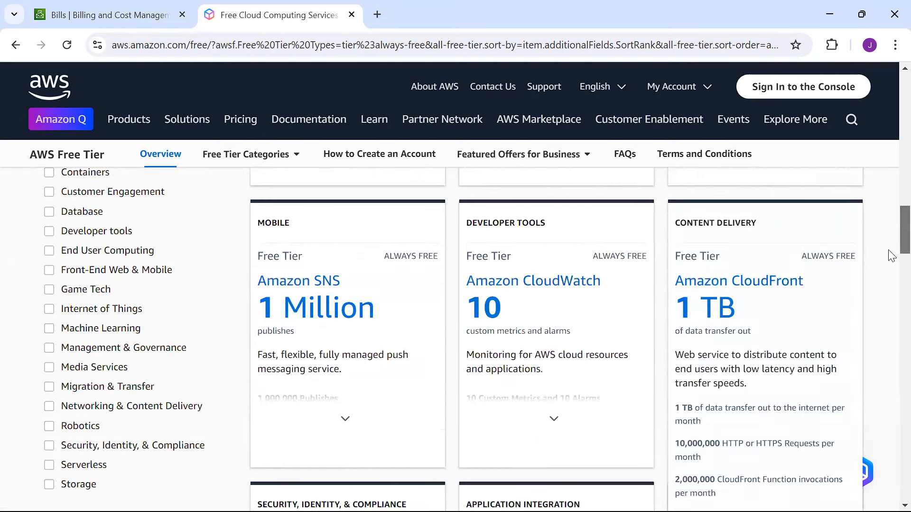
{"action": "scroll", "coordinate": [890, 268], "scroll_direction": "down", "scroll_amount": 6}
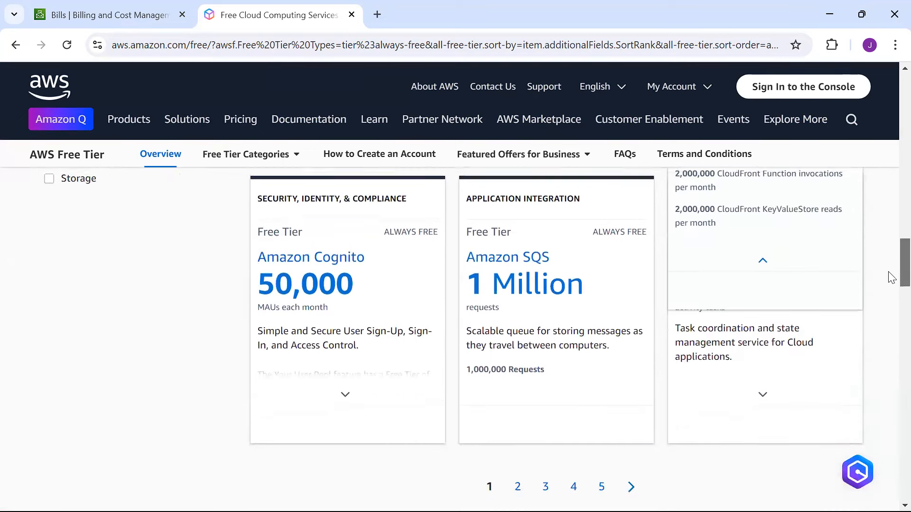
{"action": "scroll", "coordinate": [889, 275], "scroll_direction": "up", "scroll_amount": 5}
{"action": "scroll", "coordinate": [889, 292], "scroll_direction": "down", "scroll_amount": 7}
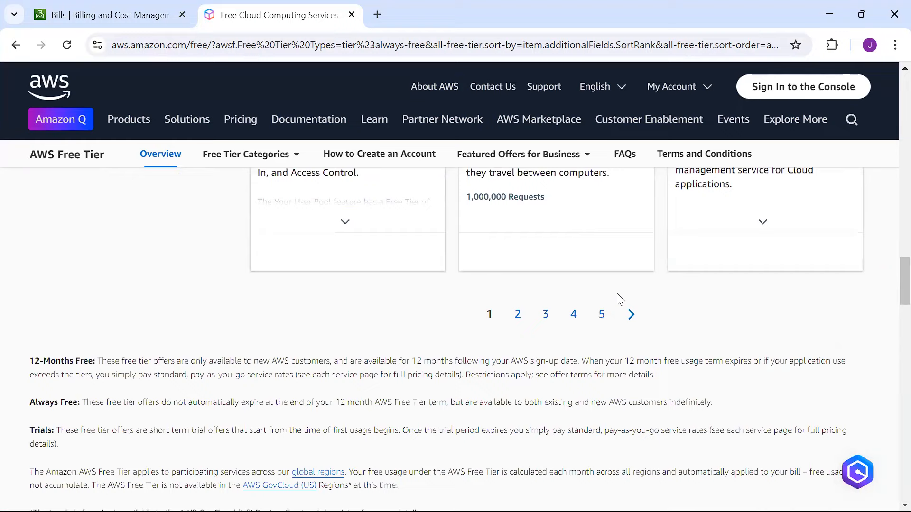
{"action": "scroll", "coordinate": [604, 311], "scroll_direction": "up", "scroll_amount": 4}
{"action": "scroll", "coordinate": [854, 315], "scroll_direction": "up", "scroll_amount": 10}
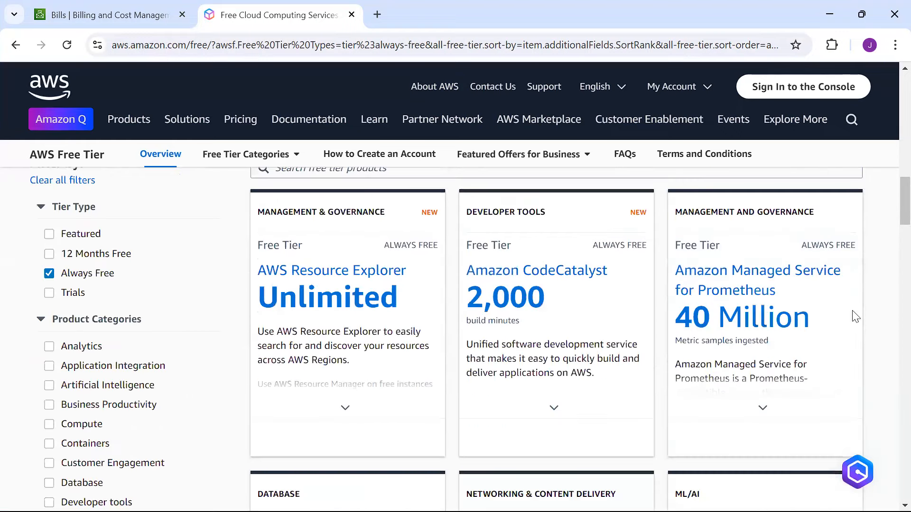
{"action": "scroll", "coordinate": [890, 222], "scroll_direction": "up", "scroll_amount": 2}
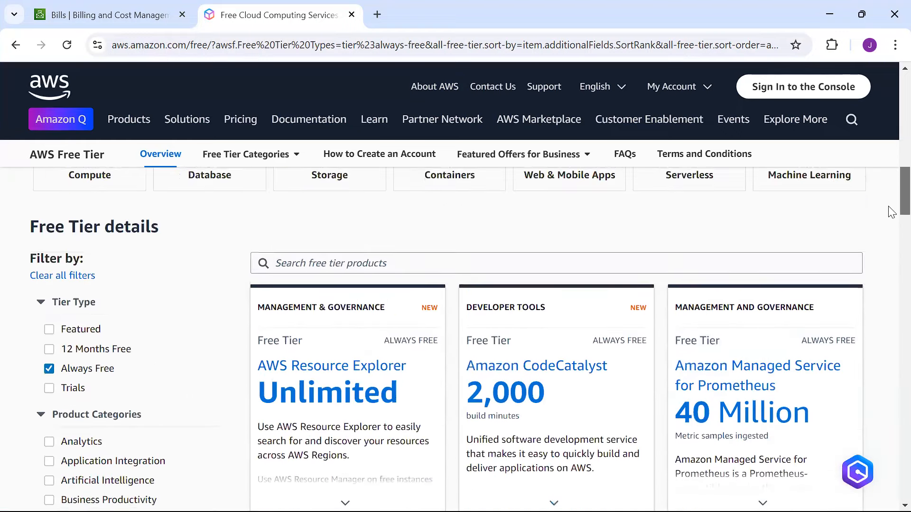
{"action": "scroll", "coordinate": [891, 220], "scroll_direction": "down", "scroll_amount": 2}
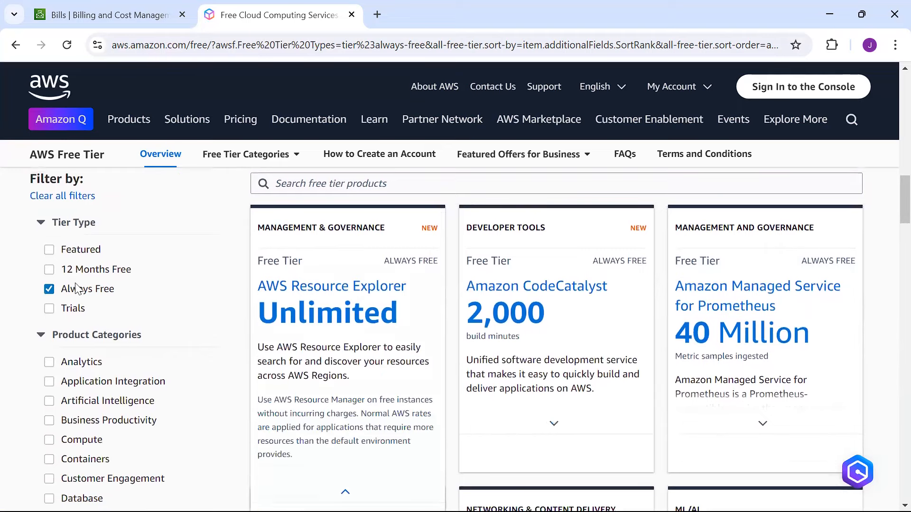
{"action": "left_click", "coordinate": [49, 289]}
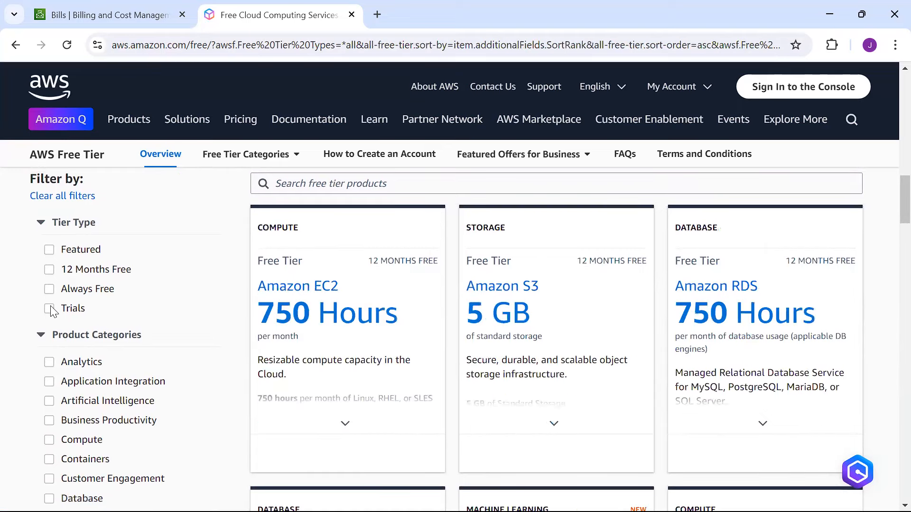
Step: Show only Trials offers and browse SageMaker 2 Months, AppStream 2.0 40 Hours and Lightsail 750 Hours
{"action": "left_click", "coordinate": [50, 308]}
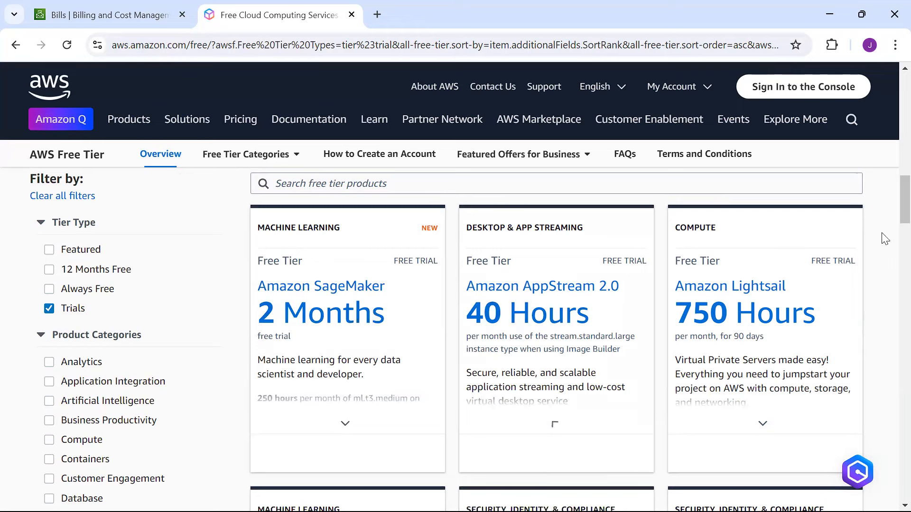
{"action": "scroll", "coordinate": [890, 213], "scroll_direction": "down", "scroll_amount": 2}
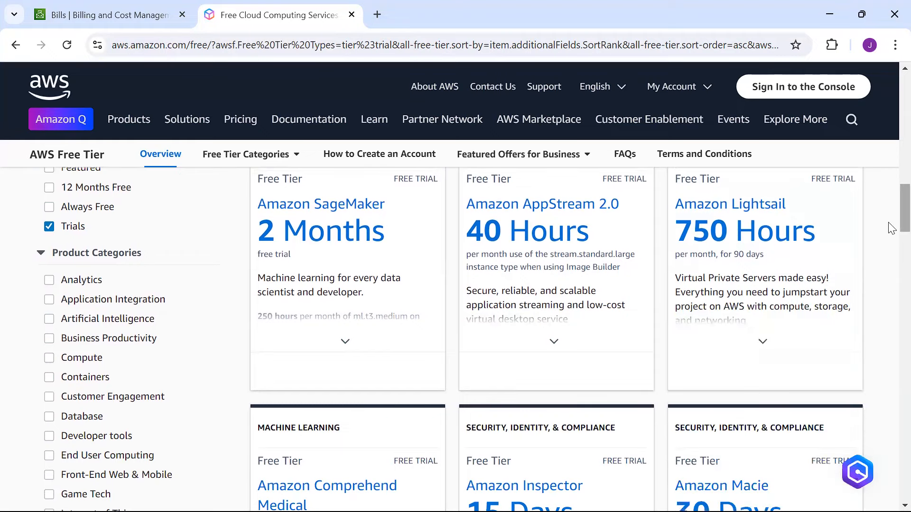
{"action": "scroll", "coordinate": [890, 228], "scroll_direction": "down", "scroll_amount": 3}
{"action": "scroll", "coordinate": [890, 251], "scroll_direction": "down", "scroll_amount": 5}
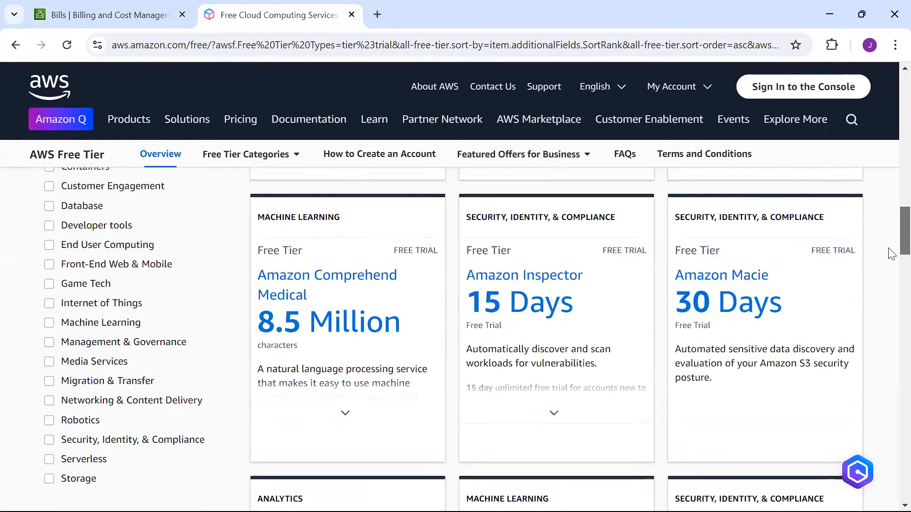
{"action": "scroll", "coordinate": [889, 278], "scroll_direction": "up", "scroll_amount": 4}
{"action": "scroll", "coordinate": [891, 254], "scroll_direction": "up", "scroll_amount": 6}
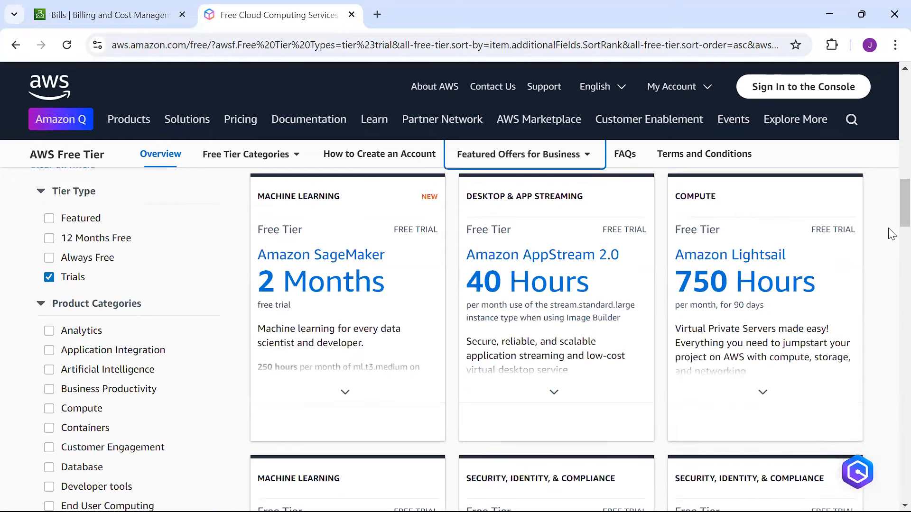
{"action": "scroll", "coordinate": [891, 218], "scroll_direction": "down", "scroll_amount": 1}
{"action": "scroll", "coordinate": [891, 216], "scroll_direction": "up", "scroll_amount": 2}
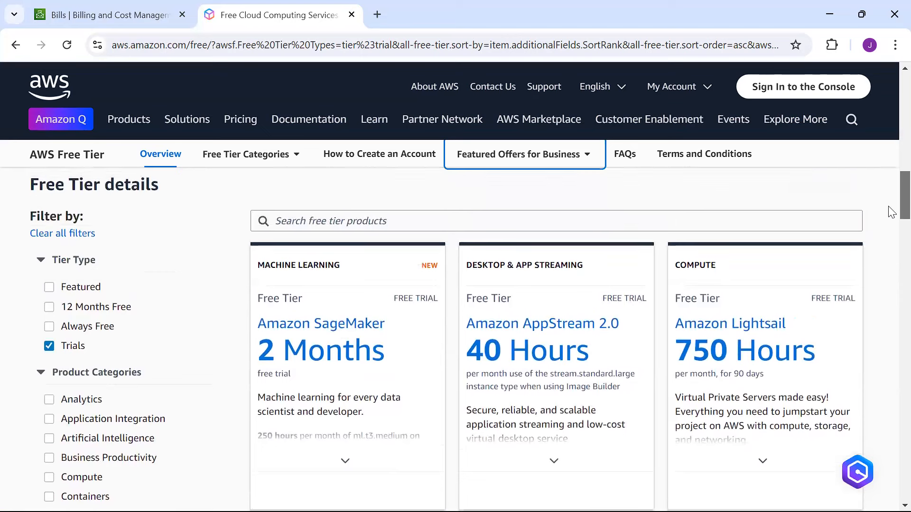
{"action": "scroll", "coordinate": [891, 212], "scroll_direction": "up", "scroll_amount": 1}
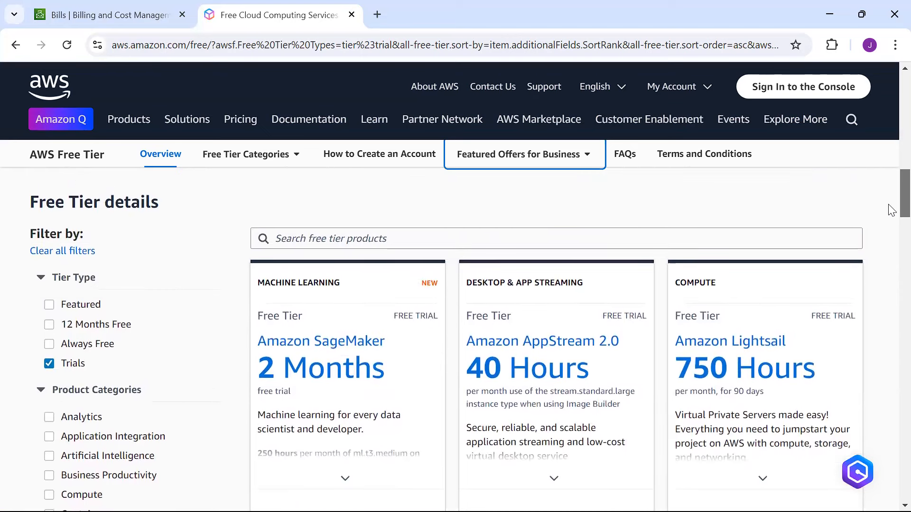
{"action": "scroll", "coordinate": [891, 210], "scroll_direction": "up", "scroll_amount": 1}
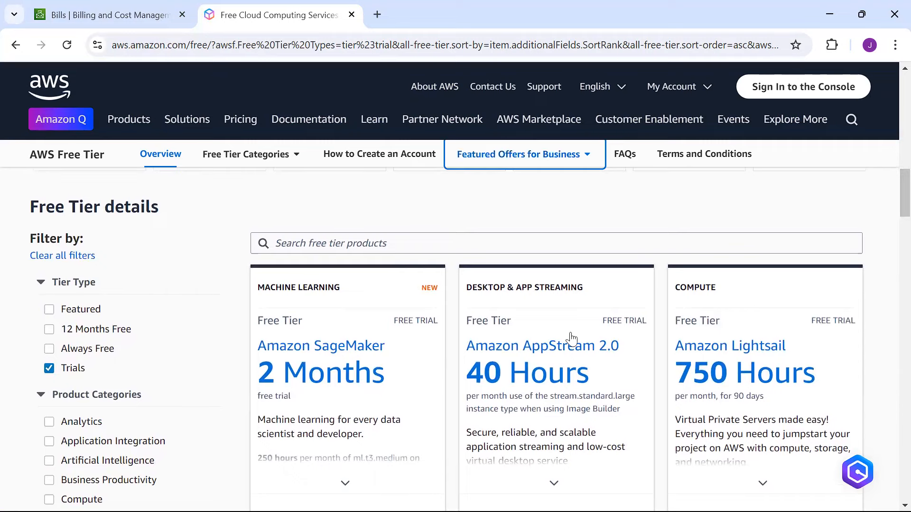
Step: Switch to the incognito AWS Console sign-up window and scroll through the blank Sign up for AWS form
{"action": "mouse_move", "coordinate": [596, 378]}
{"action": "mouse_move", "coordinate": [573, 511]}
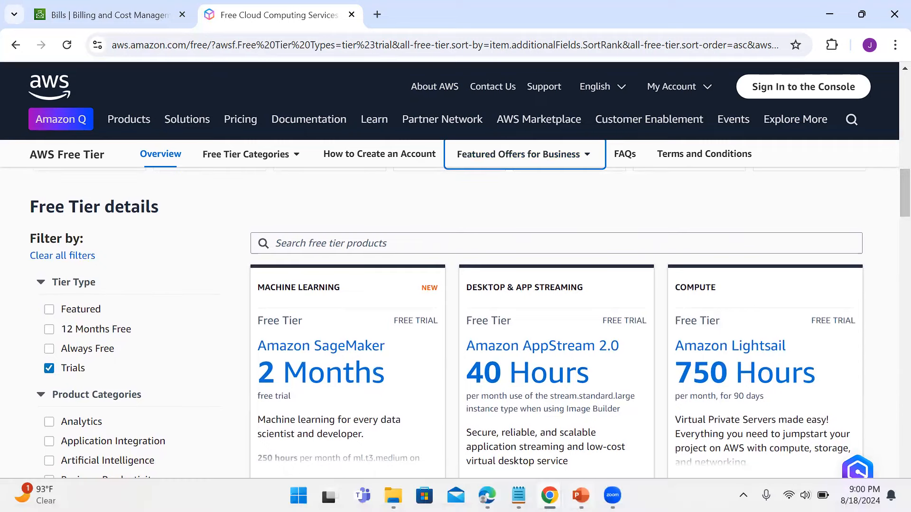
{"action": "mouse_move", "coordinate": [549, 495]}
{"action": "left_click", "coordinate": [595, 462]}
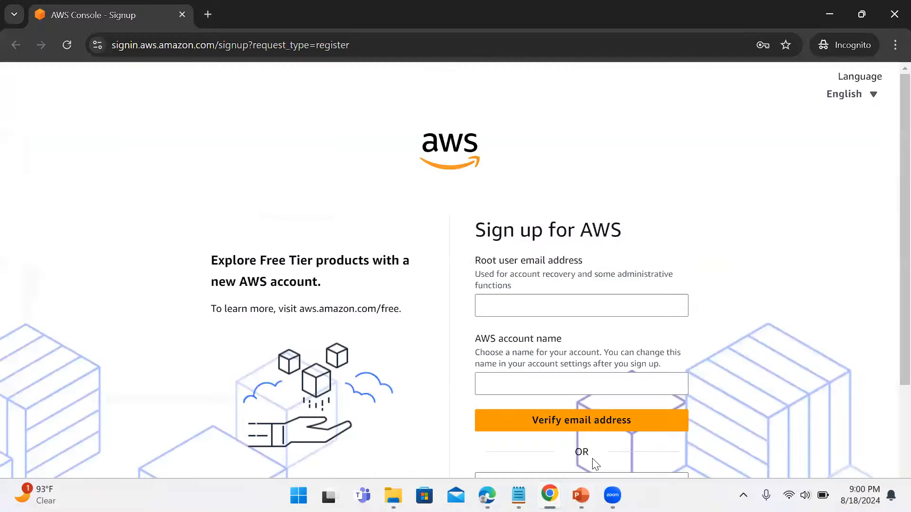
{"action": "left_click_drag", "start_coordinate": [232, 261], "coordinate": [411, 285]}
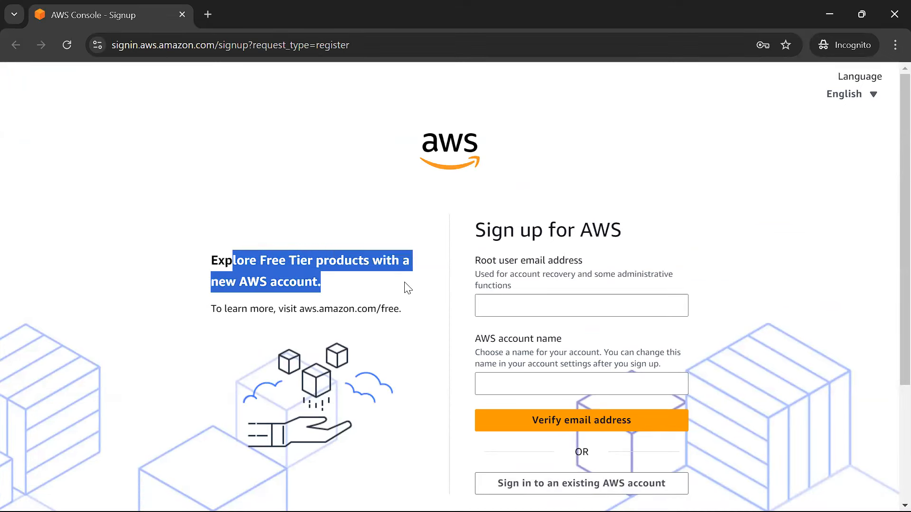
{"action": "scroll", "coordinate": [892, 252], "scroll_direction": "down", "scroll_amount": 2}
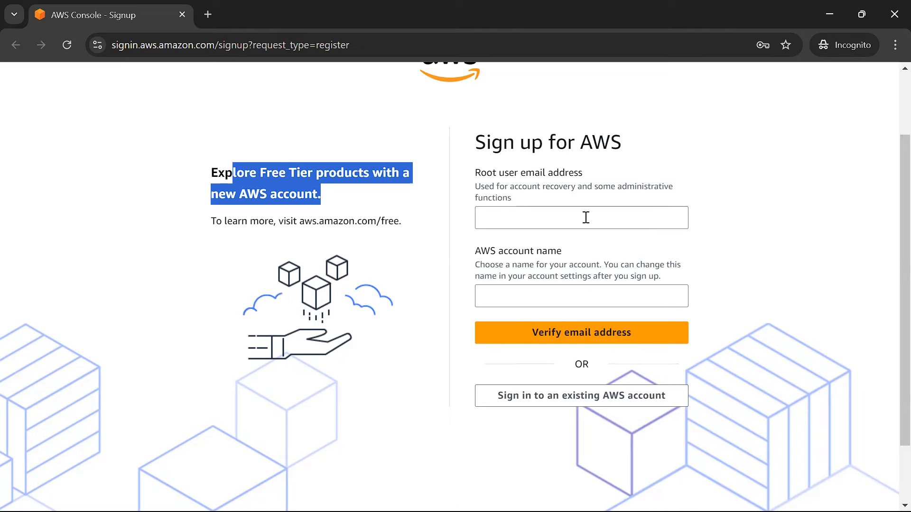
{"action": "left_click_drag", "start_coordinate": [889, 278], "coordinate": [888, 270]}
{"action": "scroll", "coordinate": [890, 279], "scroll_direction": "down", "scroll_amount": 1}
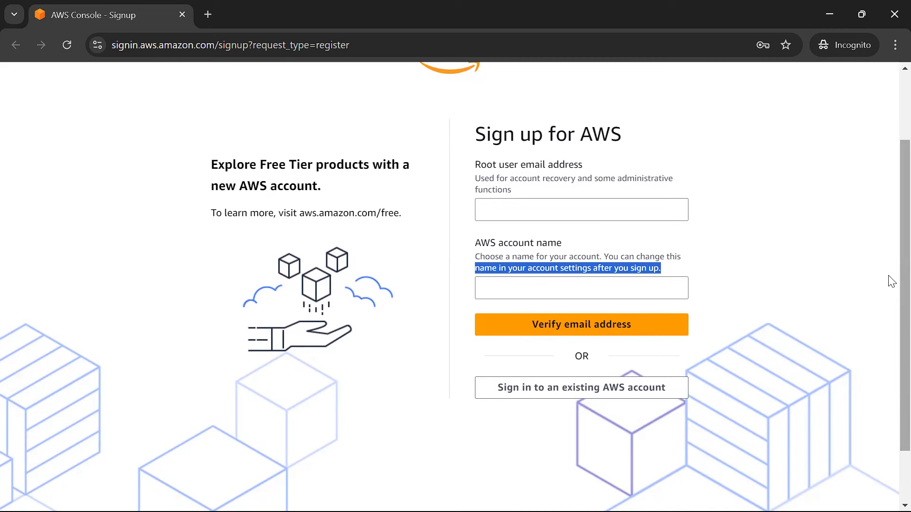
{"action": "scroll", "coordinate": [890, 285], "scroll_direction": "up", "scroll_amount": 1}
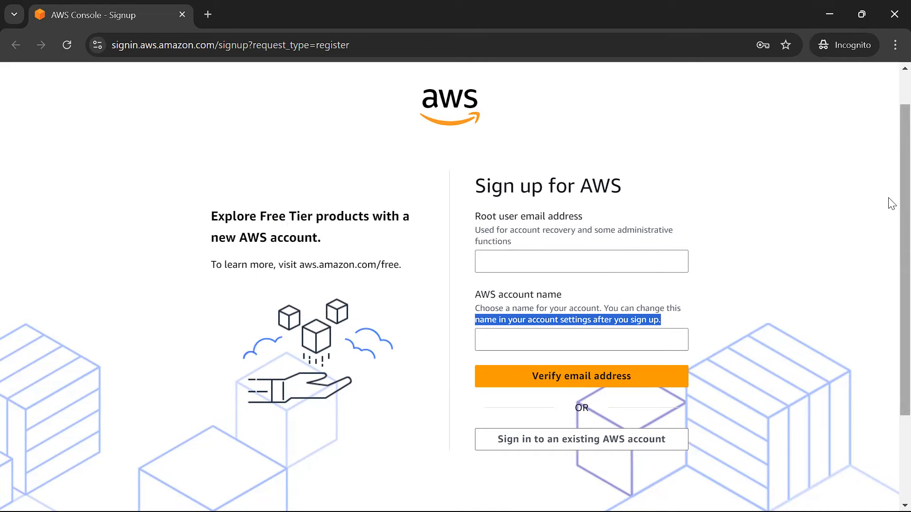
{"action": "scroll", "coordinate": [890, 256], "scroll_direction": "down", "scroll_amount": 3}
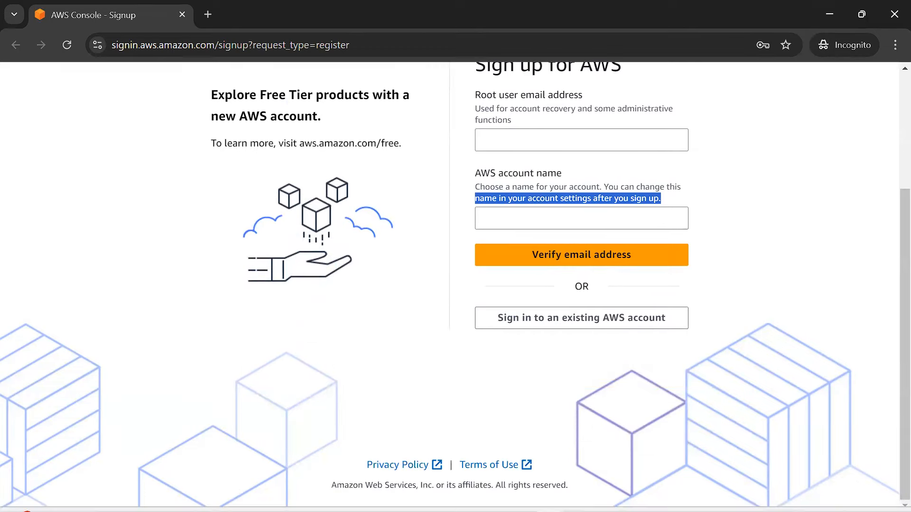
Step: Return to the billing console's Bills page showing the August 2024 estimated total of USD 0.00
{"action": "mouse_move", "coordinate": [550, 496]}
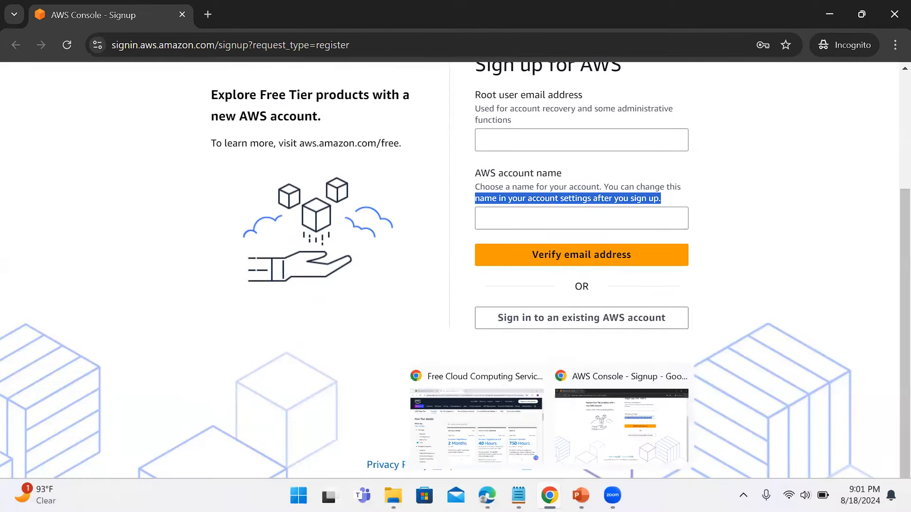
{"action": "left_click", "coordinate": [475, 427]}
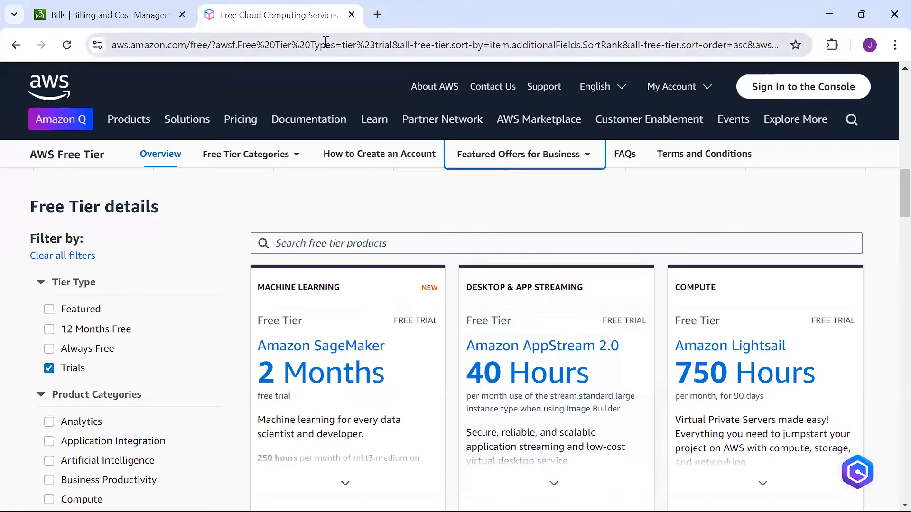
{"action": "left_click", "coordinate": [75, 8]}
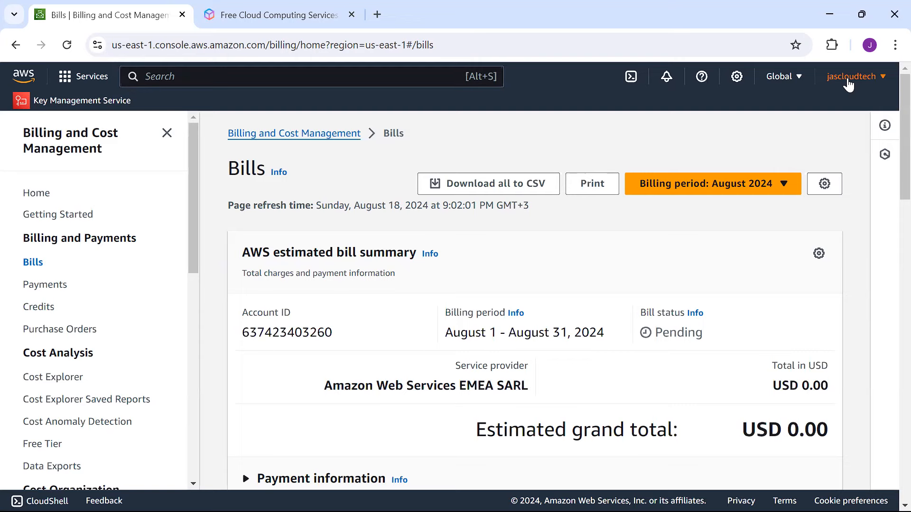
{"action": "left_click", "coordinate": [849, 85]}
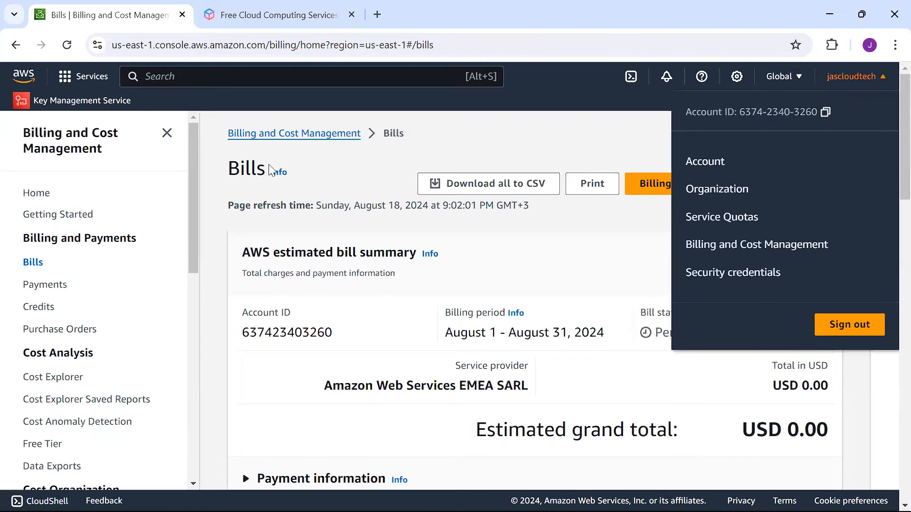
{"action": "left_click", "coordinate": [724, 251]}
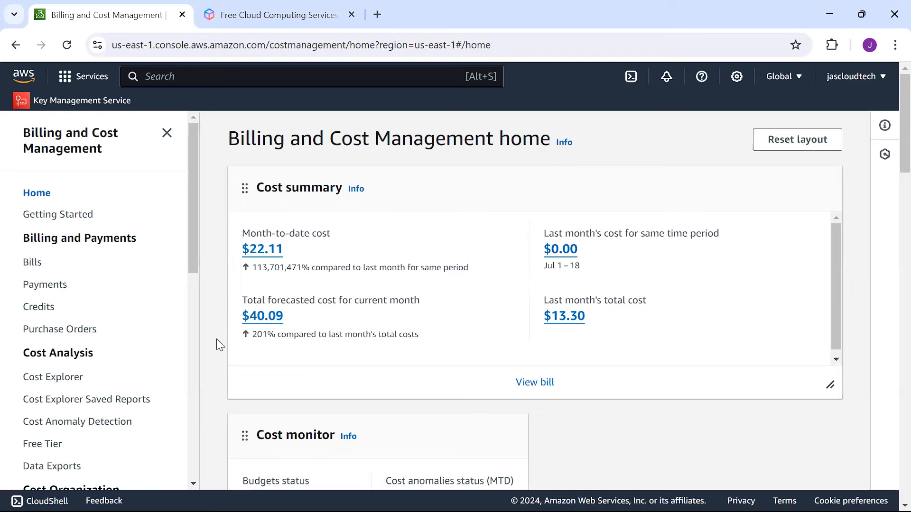
{"action": "left_click", "coordinate": [32, 264]}
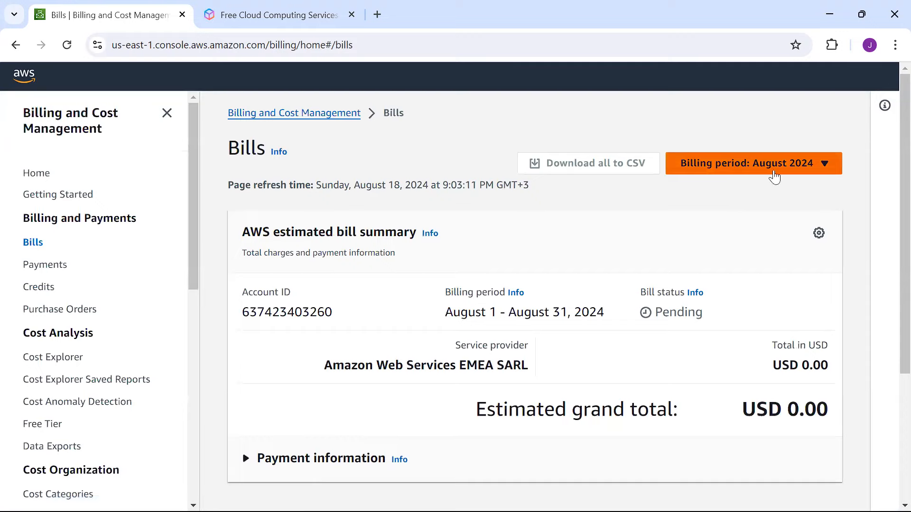
Step: Switch the Bills page billing period to July 2024
{"action": "left_click", "coordinate": [775, 173]}
{"action": "left_click", "coordinate": [698, 208]}
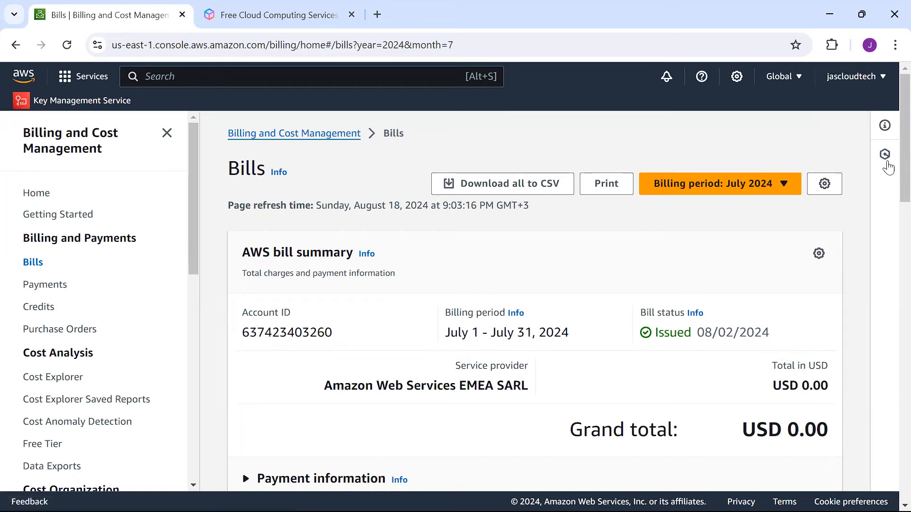
{"action": "scroll", "coordinate": [890, 190], "scroll_direction": "down", "scroll_amount": 3}
{"action": "scroll", "coordinate": [891, 200], "scroll_direction": "down", "scroll_amount": 4}
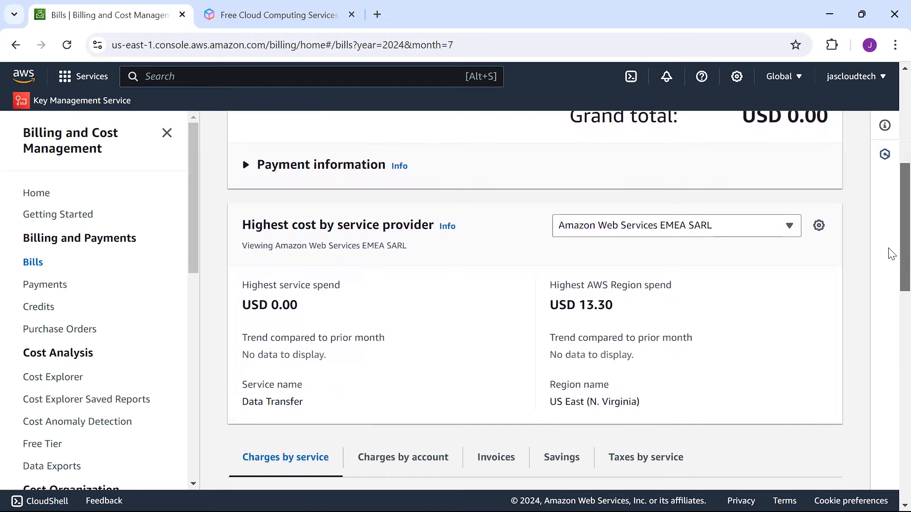
{"action": "scroll", "coordinate": [890, 249], "scroll_direction": "up", "scroll_amount": 1}
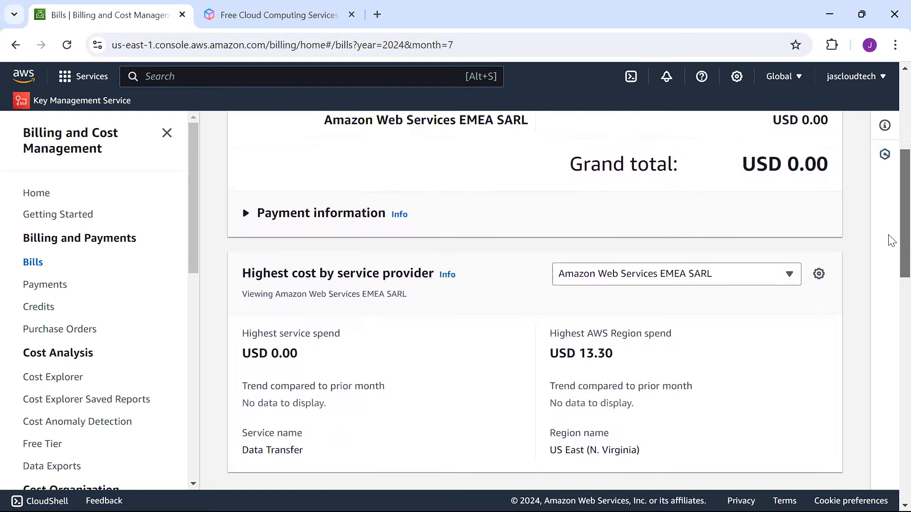
Step: Expand Payment information, then download and open the July 2024 invoice PDF
{"action": "left_click", "coordinate": [247, 214]}
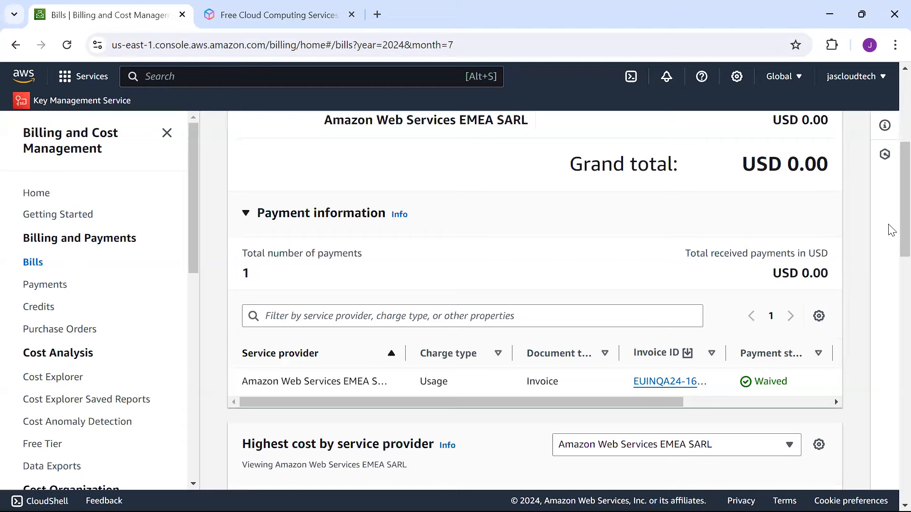
{"action": "scroll", "coordinate": [889, 251], "scroll_direction": "down", "scroll_amount": 2}
{"action": "left_click_drag", "start_coordinate": [627, 299], "coordinate": [578, 312]}
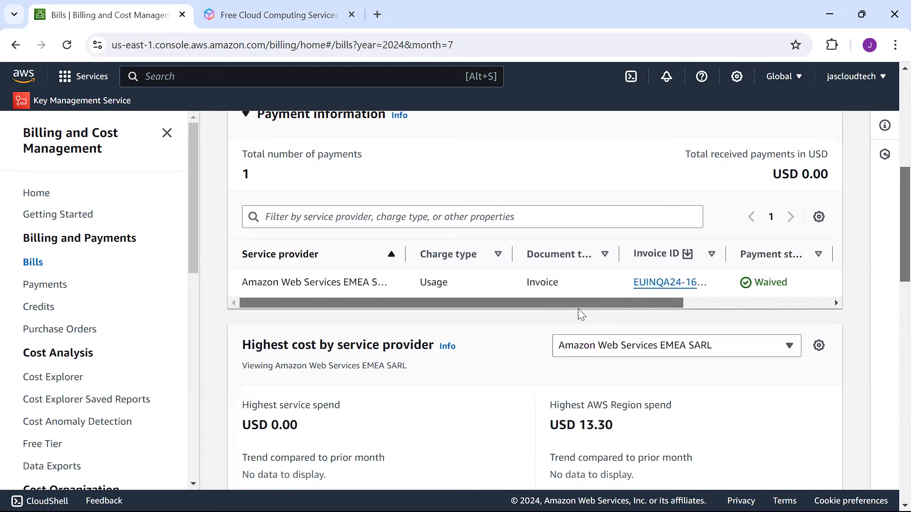
{"action": "left_click", "coordinate": [664, 283]}
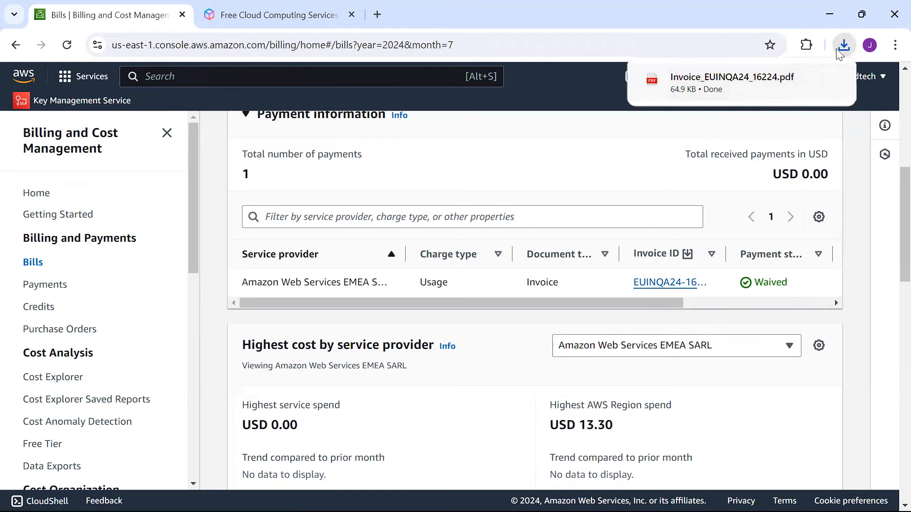
{"action": "left_click", "coordinate": [698, 90]}
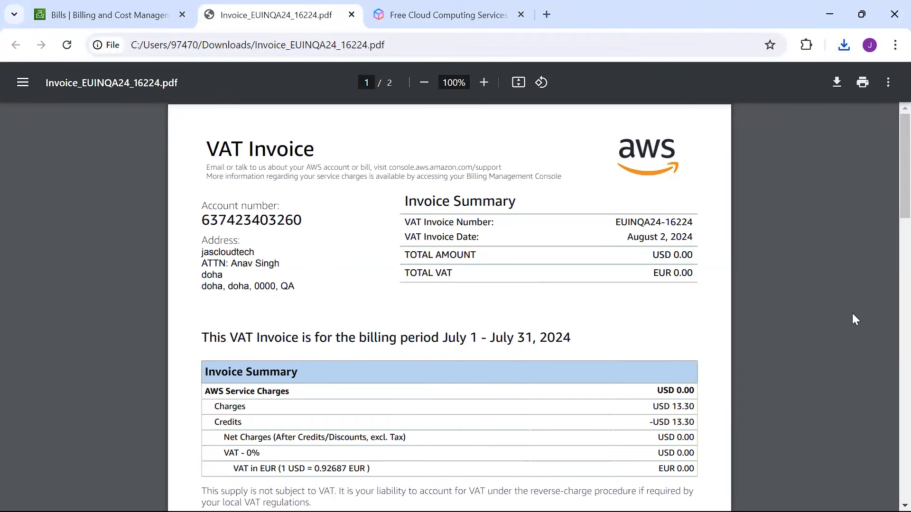
Step: Check the invoice's Elastic Container Service line, then return to the billing console's Credits page
{"action": "left_click_drag", "start_coordinate": [902, 185], "coordinate": [888, 271]}
{"action": "left_click_drag", "start_coordinate": [385, 320], "coordinate": [476, 330]}
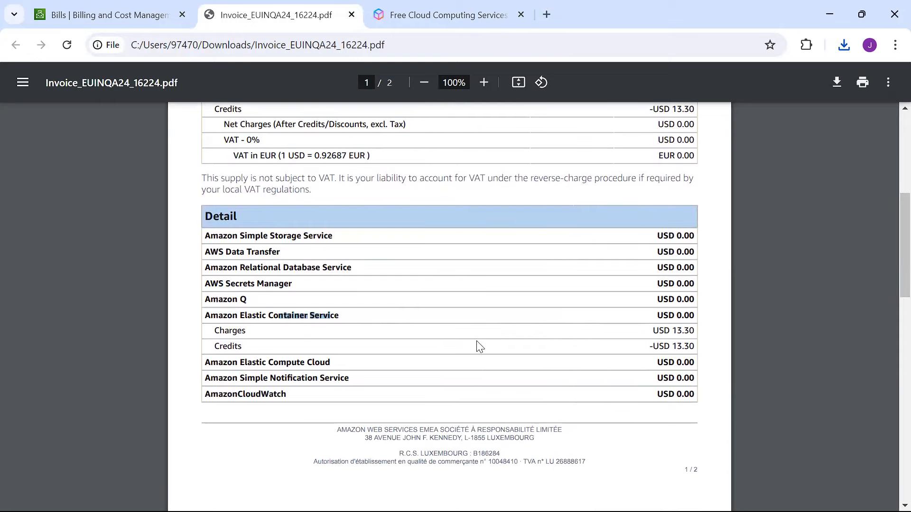
{"action": "left_click", "coordinate": [114, 14]}
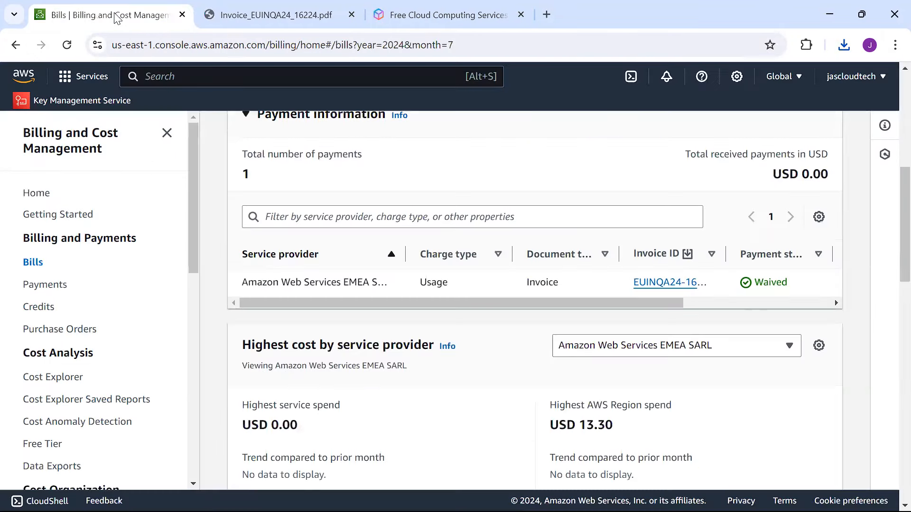
{"action": "left_click", "coordinate": [47, 307]}
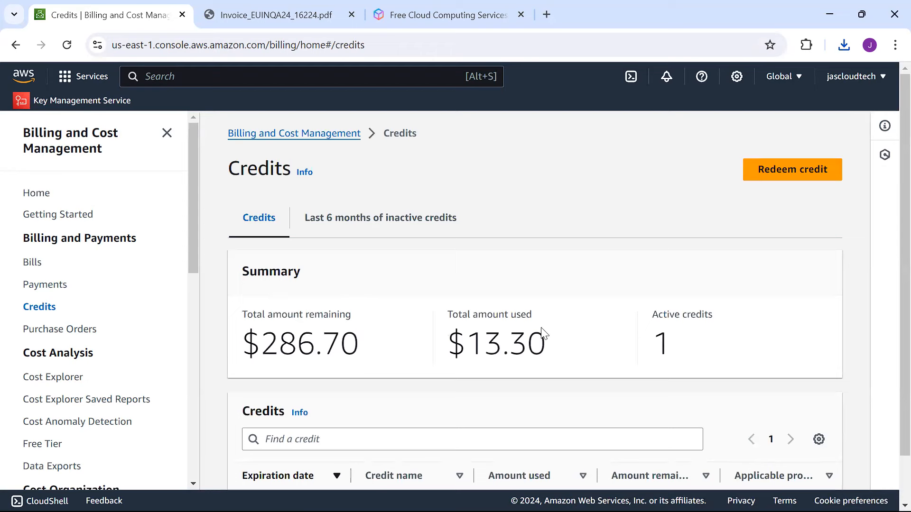
Step: Review the Credits summary: $286.70 remaining, $13.30 used and 1 active credit
{"action": "left_click_drag", "start_coordinate": [258, 336], "coordinate": [355, 345]}
{"action": "left_click_drag", "start_coordinate": [197, 252], "coordinate": [196, 305]}
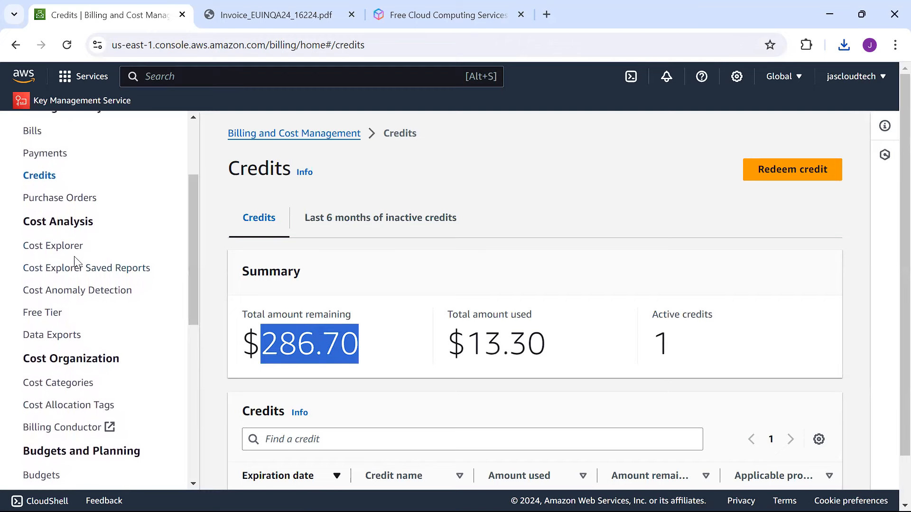
{"action": "left_click", "coordinate": [63, 246]}
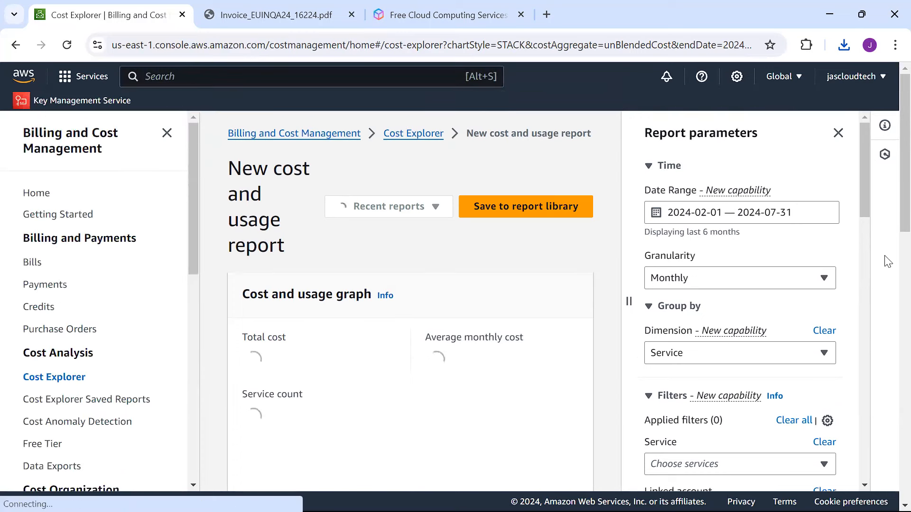
Step: Browse the Cost Explorer per-service report for 2024-02-01 to 2024-07-31, then go to Free Tier usage
{"action": "scroll", "coordinate": [890, 237], "scroll_direction": "down", "scroll_amount": 1}
{"action": "left_click_drag", "start_coordinate": [889, 225], "coordinate": [876, 480]}
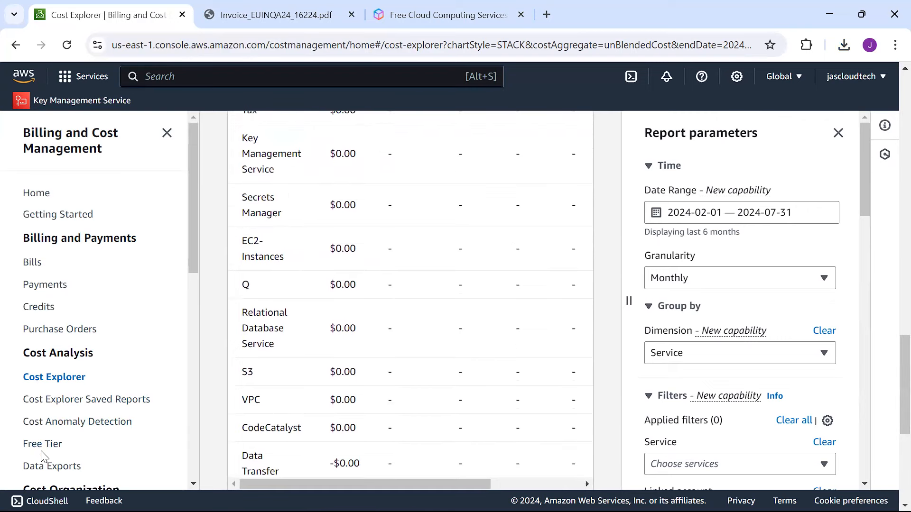
{"action": "left_click_drag", "start_coordinate": [193, 264], "coordinate": [197, 321]}
{"action": "left_click", "coordinate": [55, 315]}
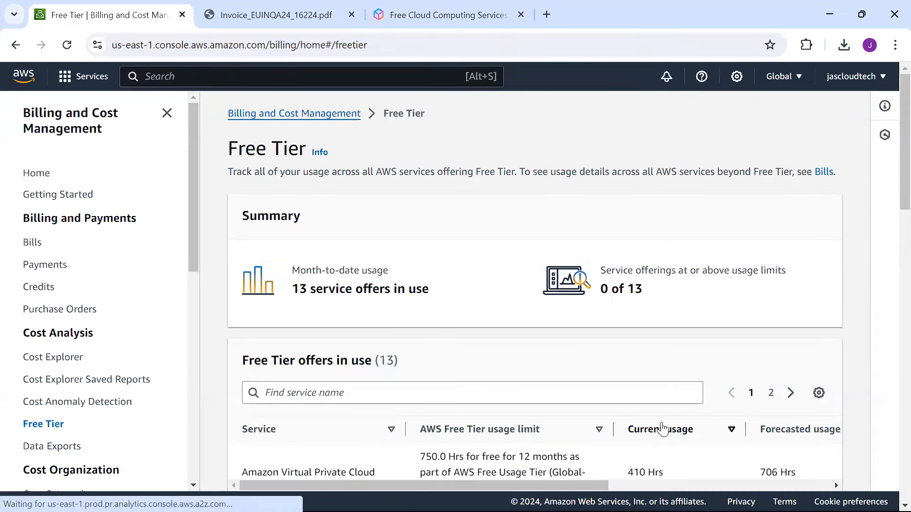
Step: Check the VPC Free Tier offer: 410 current usage and 706 Hrs forecasted
{"action": "scroll", "coordinate": [889, 190], "scroll_direction": "down", "scroll_amount": 3}
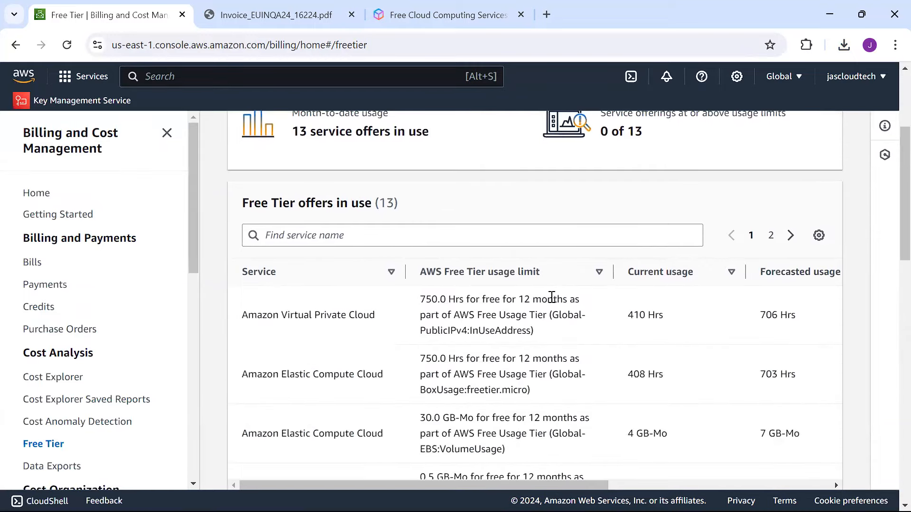
{"action": "left_click_drag", "start_coordinate": [631, 319], "coordinate": [651, 316]}
{"action": "left_click_drag", "start_coordinate": [762, 316], "coordinate": [801, 321]}
Step: Review the Best practices cards, including View detailed usage beyond Free Tier, then return to Bills
{"action": "scroll", "coordinate": [890, 232], "scroll_direction": "down", "scroll_amount": 2}
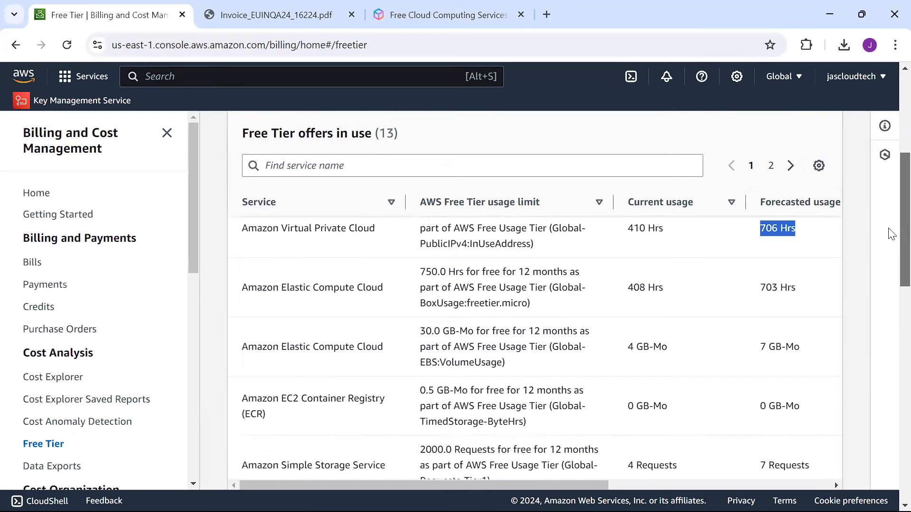
{"action": "scroll", "coordinate": [891, 252], "scroll_direction": "down", "scroll_amount": 2}
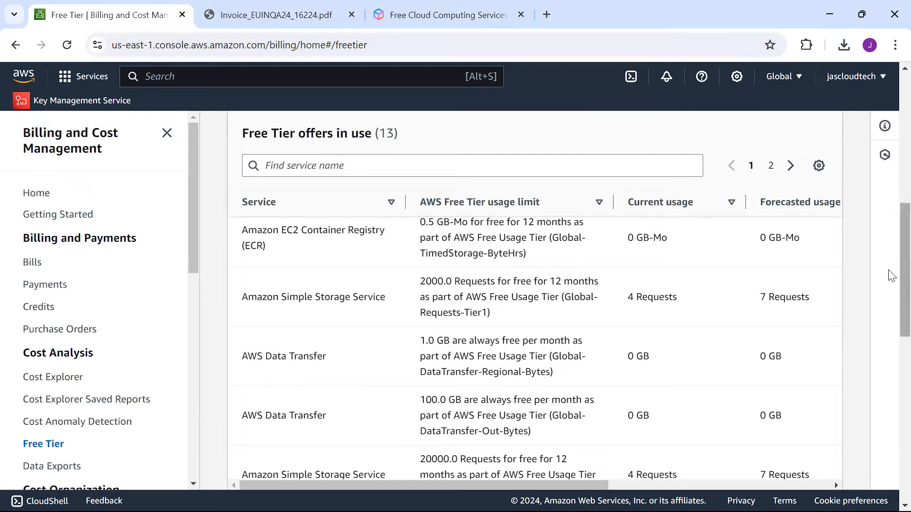
{"action": "scroll", "coordinate": [889, 301], "scroll_direction": "down", "scroll_amount": 7}
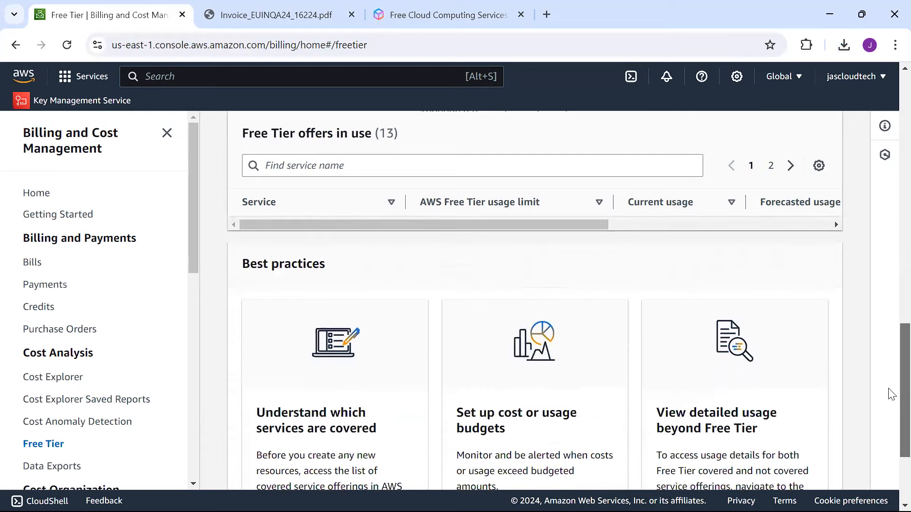
{"action": "scroll", "coordinate": [891, 389], "scroll_direction": "up", "scroll_amount": 1}
{"action": "left_click_drag", "start_coordinate": [889, 382], "coordinate": [891, 413]}
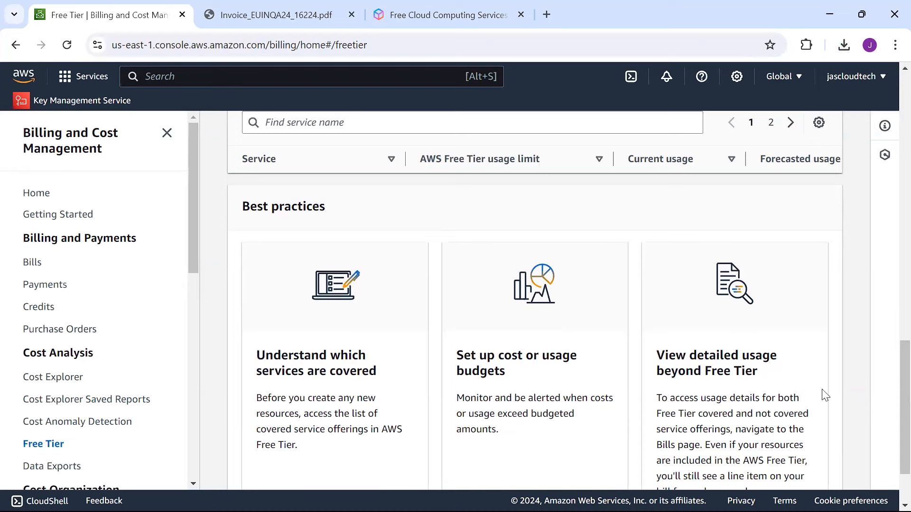
{"action": "left_click_drag", "start_coordinate": [891, 367], "coordinate": [891, 387]}
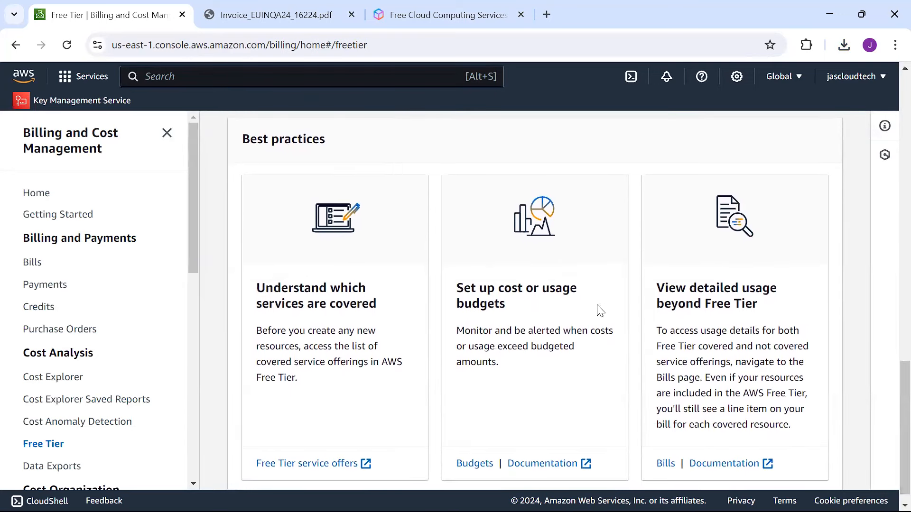
{"action": "left_click_drag", "start_coordinate": [659, 287], "coordinate": [772, 317]}
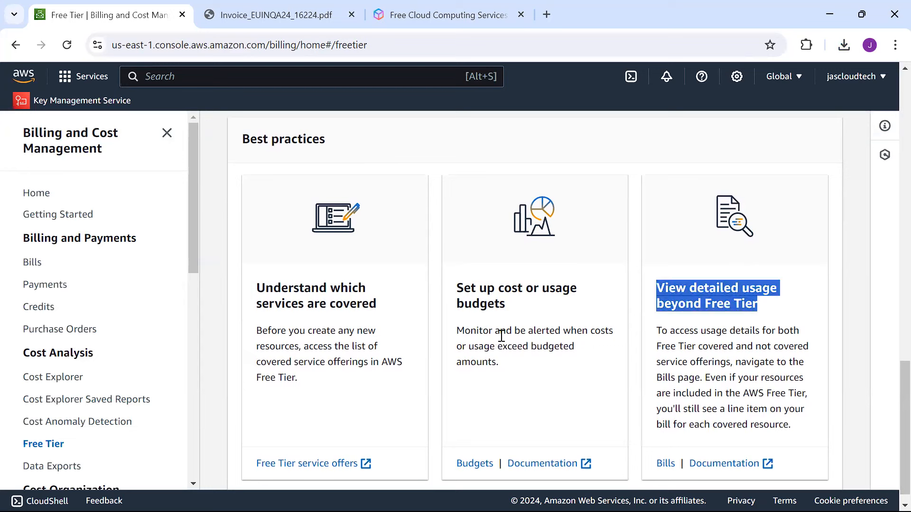
{"action": "left_click", "coordinate": [26, 263]}
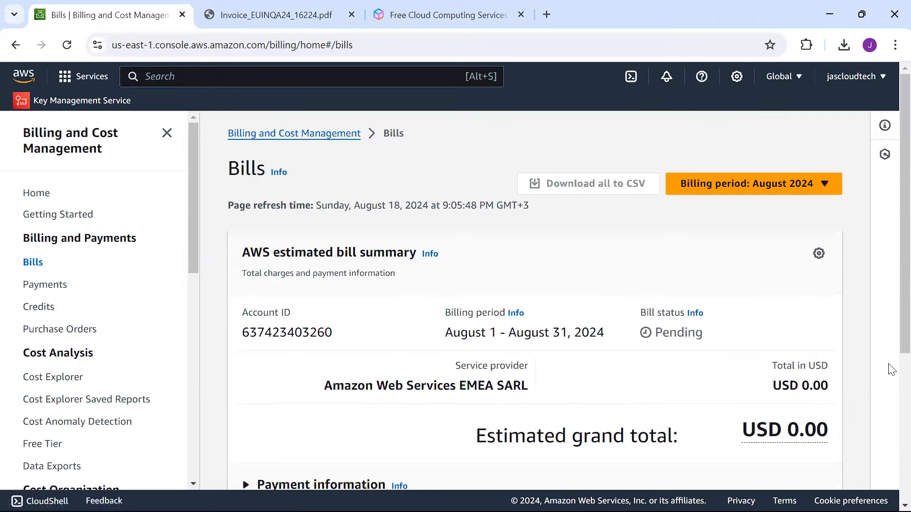
Step: Expand App Runner charges for US West (Oregon) to show its usage line items
{"action": "scroll", "coordinate": [891, 253], "scroll_direction": "down", "scroll_amount": 10}
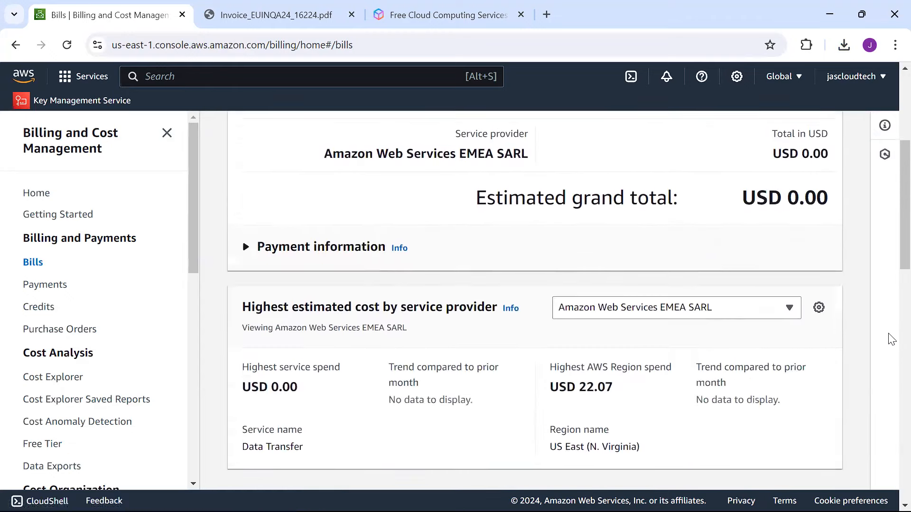
{"action": "scroll", "coordinate": [891, 410], "scroll_direction": "down", "scroll_amount": 6}
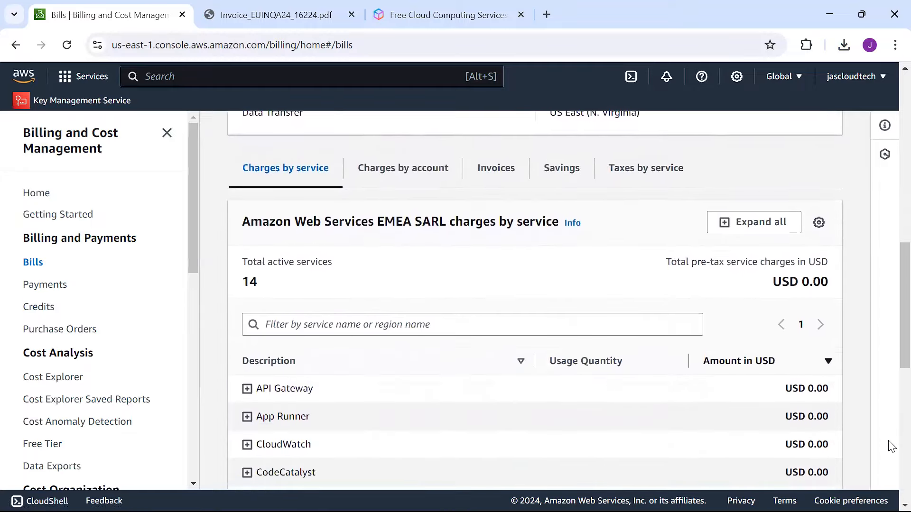
{"action": "scroll", "coordinate": [891, 484], "scroll_direction": "down", "scroll_amount": 3}
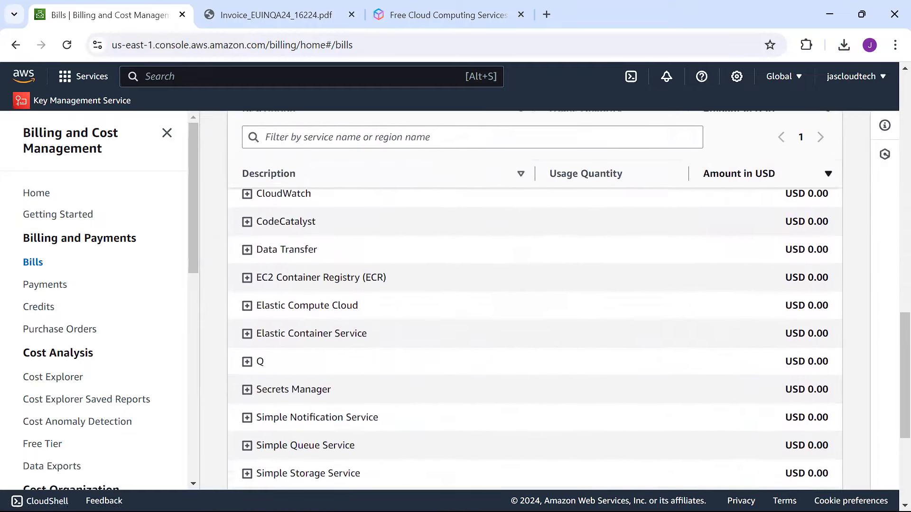
{"action": "scroll", "coordinate": [892, 343], "scroll_direction": "up", "scroll_amount": 7}
{"action": "scroll", "coordinate": [891, 343], "scroll_direction": "up", "scroll_amount": 9}
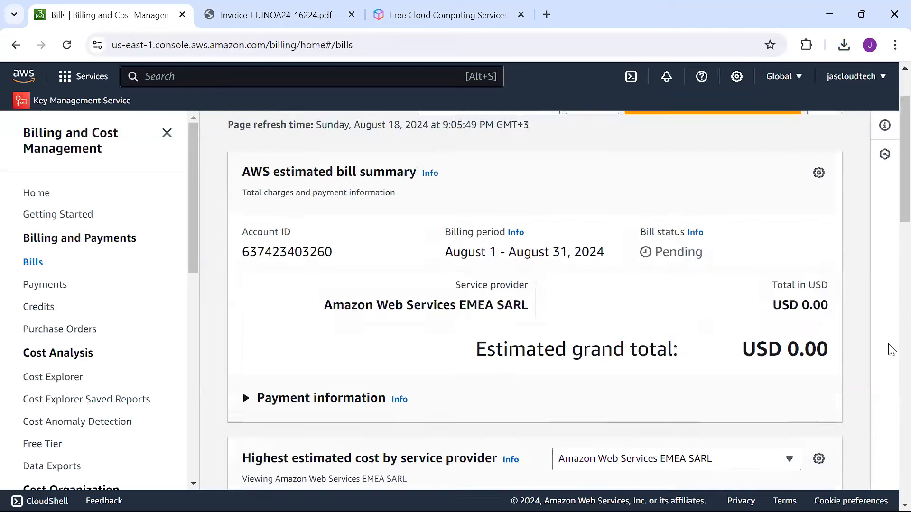
{"action": "scroll", "coordinate": [887, 350], "scroll_direction": "down", "scroll_amount": 10}
{"action": "scroll", "coordinate": [886, 435], "scroll_direction": "down", "scroll_amount": 5}
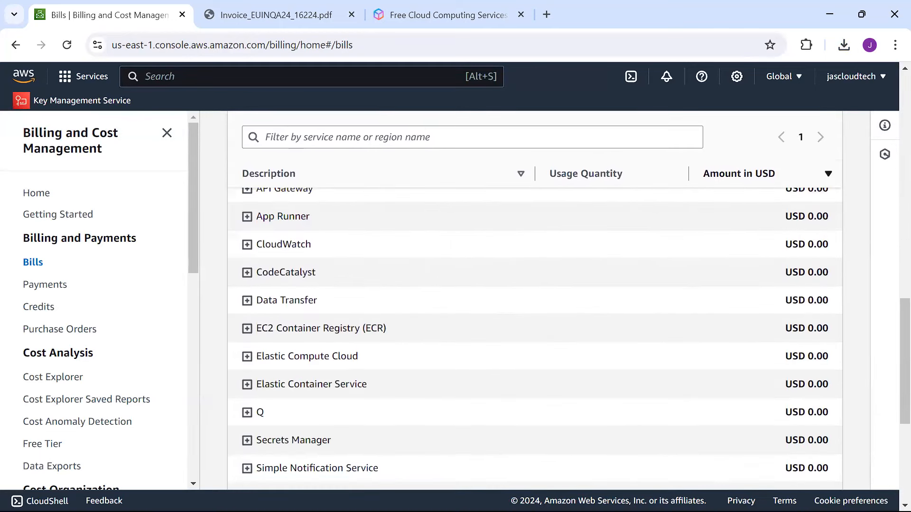
{"action": "left_click", "coordinate": [247, 217]}
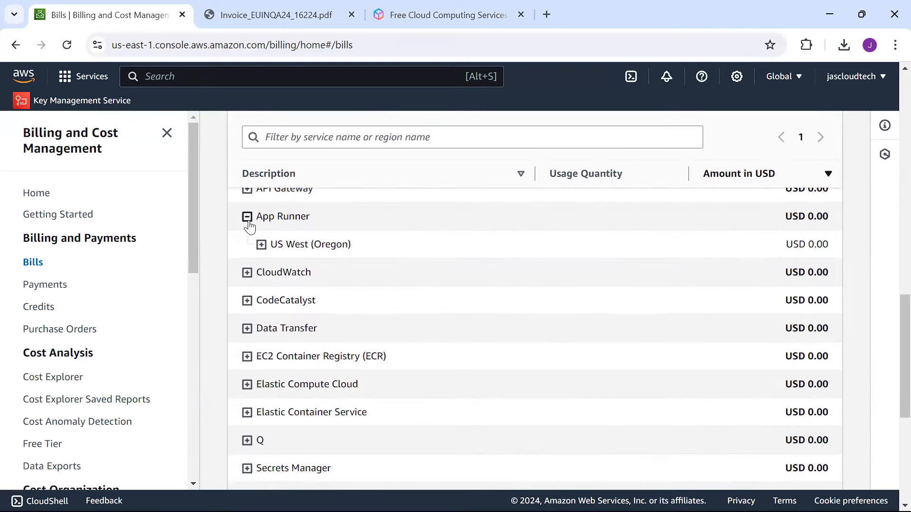
{"action": "left_click", "coordinate": [261, 245]}
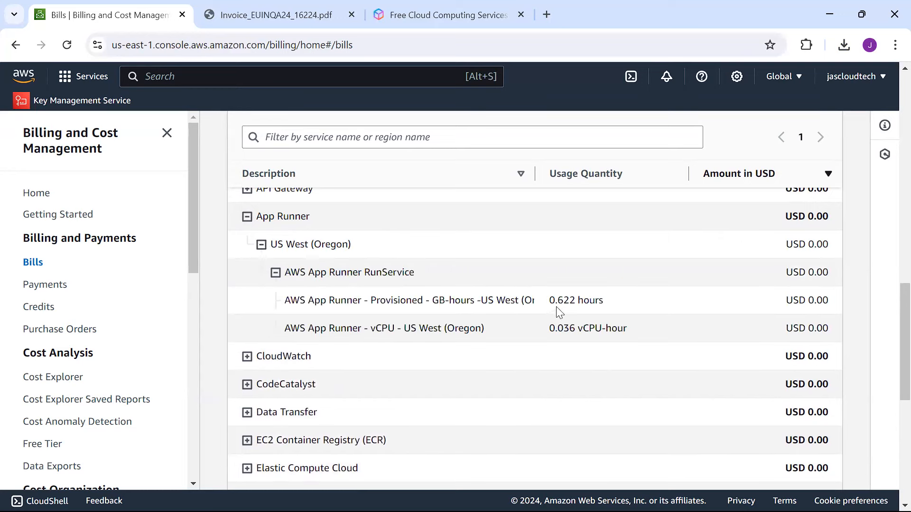
{"action": "left_click_drag", "start_coordinate": [587, 296], "coordinate": [620, 330]}
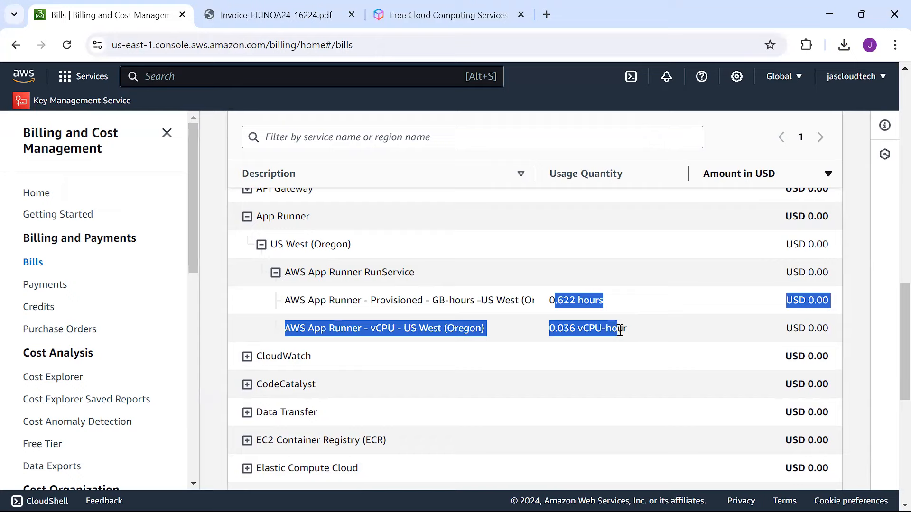
Step: Expand Elastic Container Service to the USD 22.07 US East (N. Virginia) Fargate memory and vCPU charges
{"action": "scroll", "coordinate": [891, 321], "scroll_direction": "down", "scroll_amount": 7}
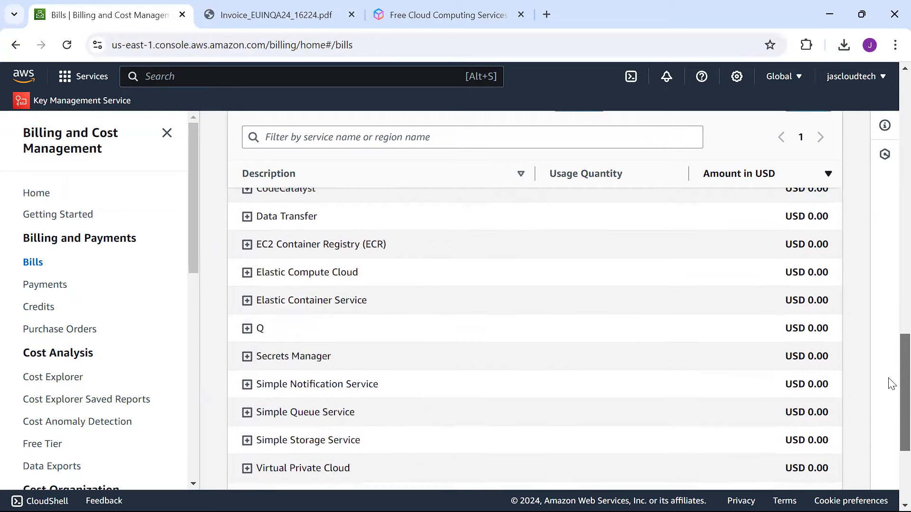
{"action": "scroll", "coordinate": [890, 399], "scroll_direction": "up", "scroll_amount": 6}
{"action": "scroll", "coordinate": [894, 320], "scroll_direction": "down", "scroll_amount": 5}
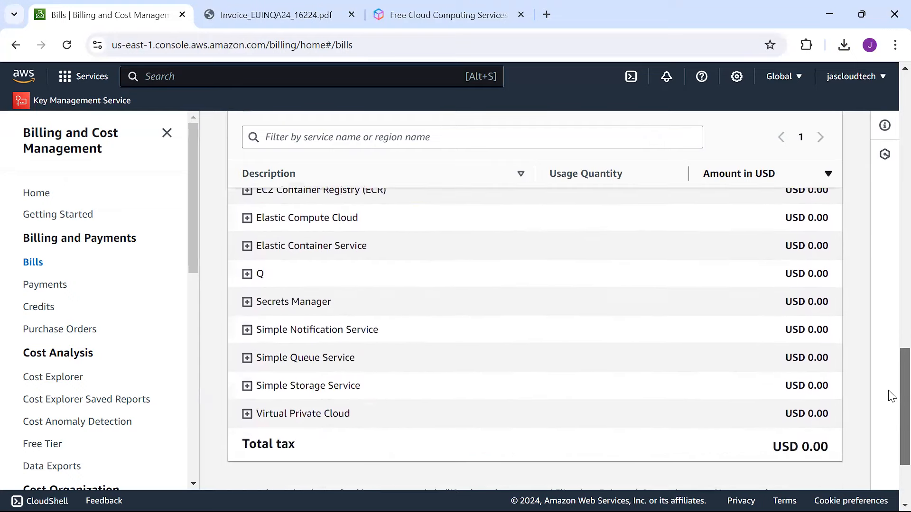
{"action": "scroll", "coordinate": [888, 381], "scroll_direction": "up", "scroll_amount": 2}
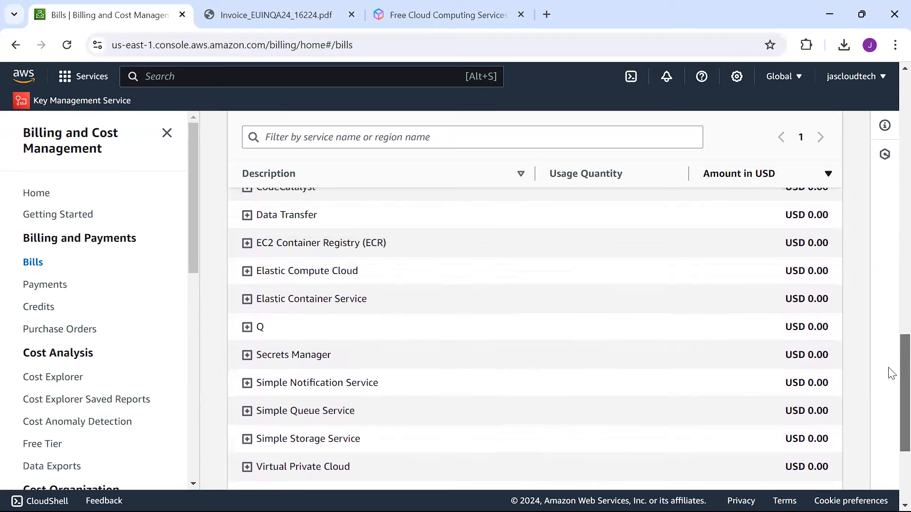
{"action": "left_click", "coordinate": [247, 299]}
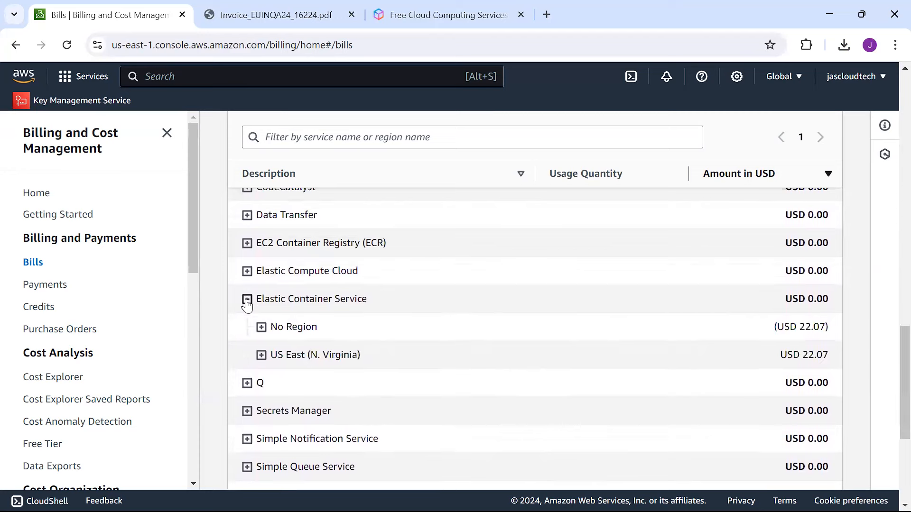
{"action": "left_click", "coordinate": [261, 328]}
{"action": "left_click", "coordinate": [261, 330]}
{"action": "left_click", "coordinate": [261, 356]}
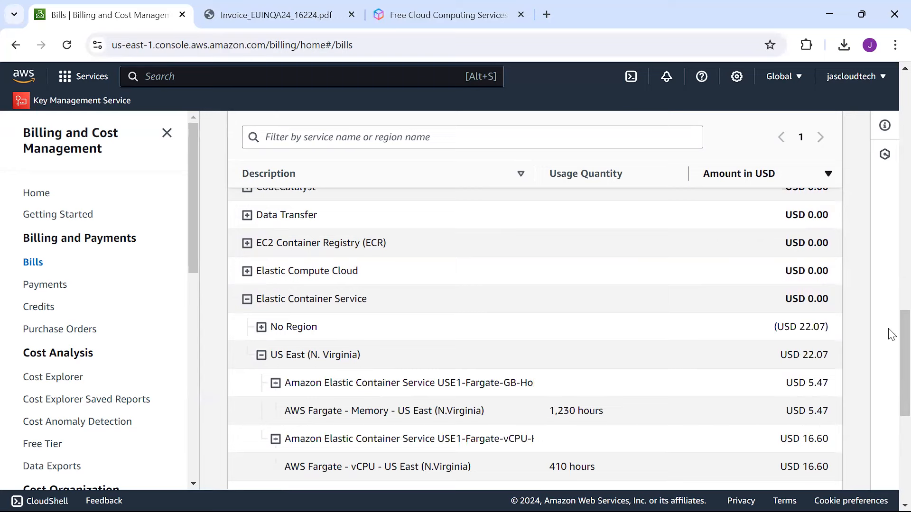
{"action": "scroll", "coordinate": [890, 332], "scroll_direction": "down", "scroll_amount": 2}
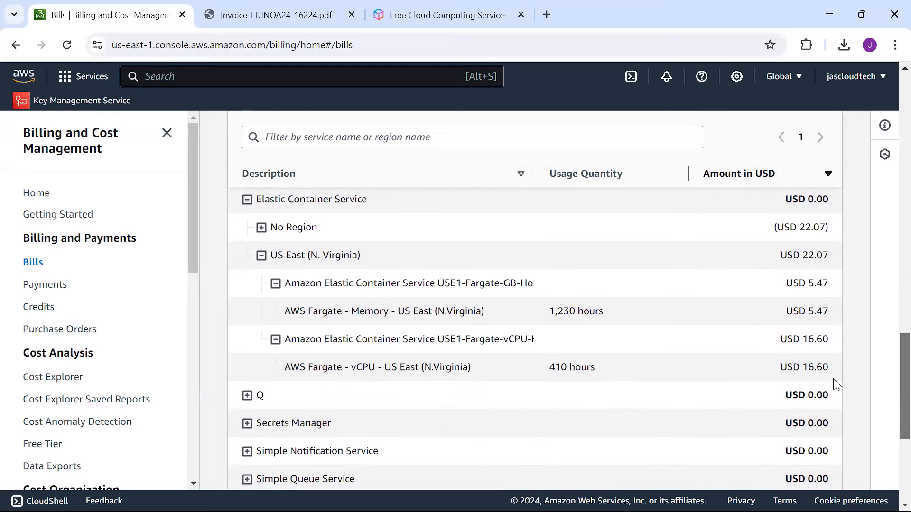
{"action": "left_click_drag", "start_coordinate": [835, 368], "coordinate": [785, 289]}
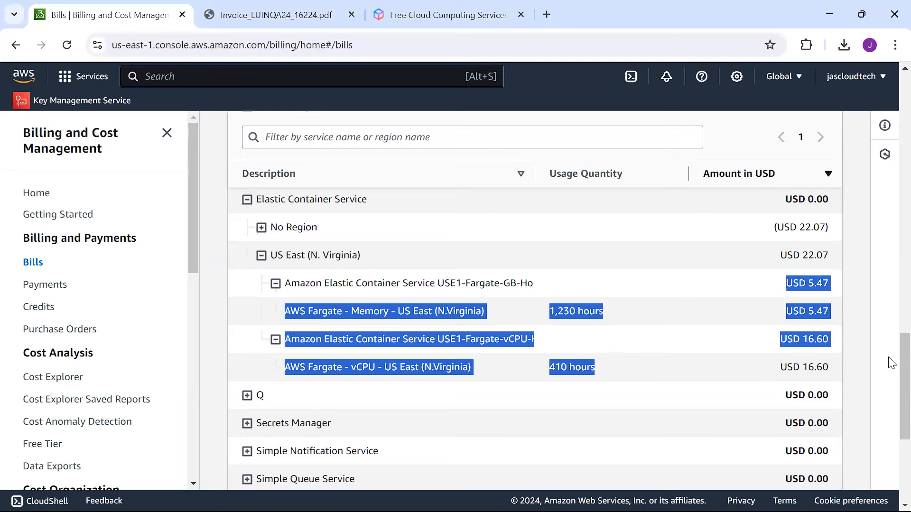
{"action": "scroll", "coordinate": [891, 372], "scroll_direction": "down", "scroll_amount": 1}
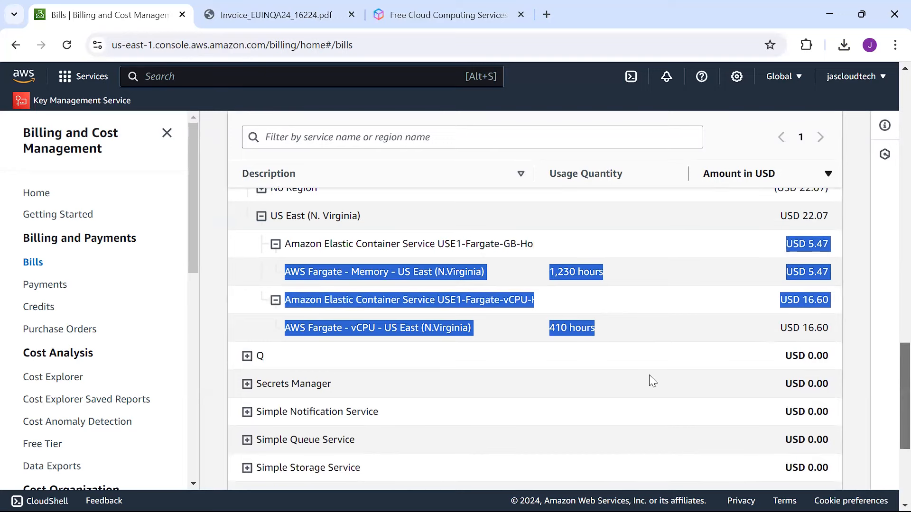
Step: Expand Q under US West (Oregon) to the Amazon Q free-trial item and per-user usage
{"action": "left_click", "coordinate": [246, 357]}
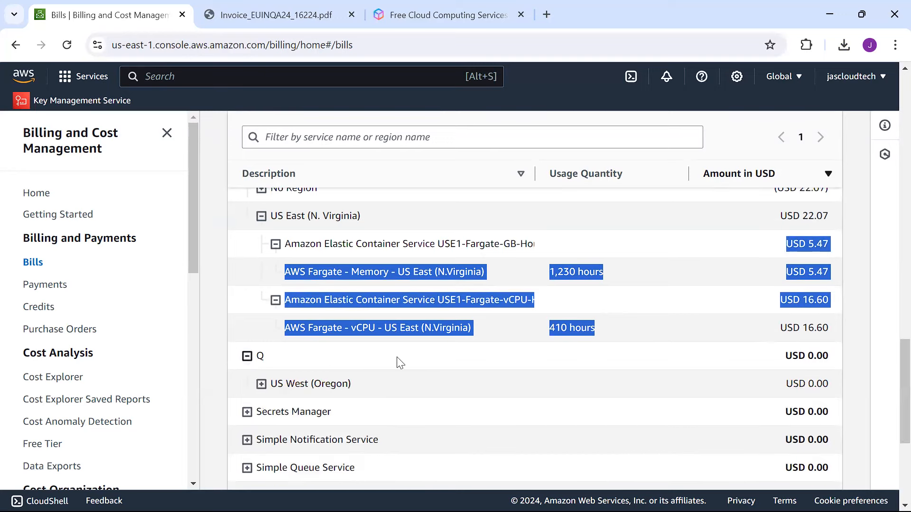
{"action": "left_click", "coordinate": [261, 385]}
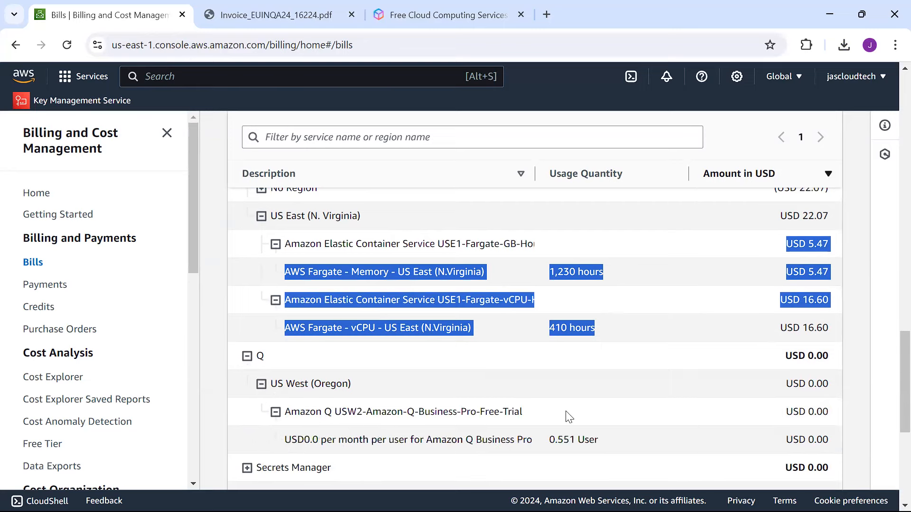
{"action": "scroll", "coordinate": [891, 362], "scroll_direction": "down", "scroll_amount": 3}
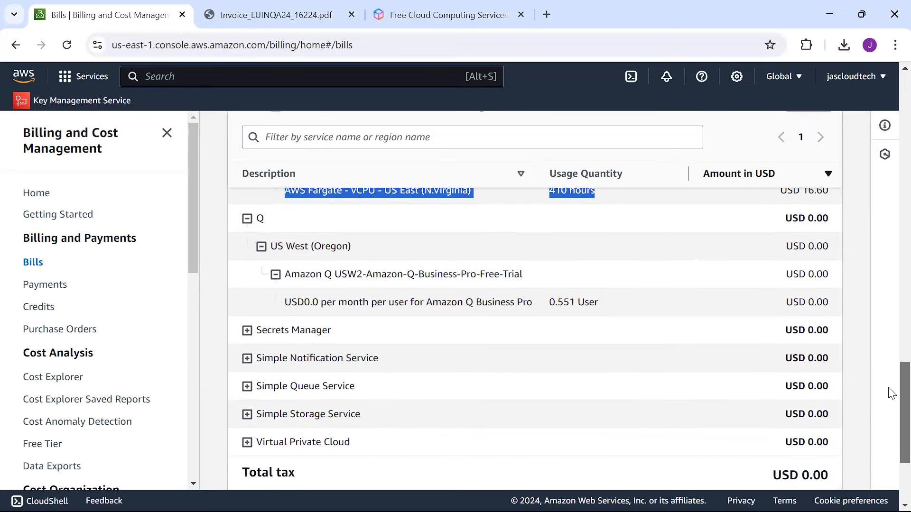
{"action": "left_click_drag", "start_coordinate": [423, 273], "coordinate": [535, 282]}
{"action": "left_click_drag", "start_coordinate": [331, 303], "coordinate": [598, 306]}
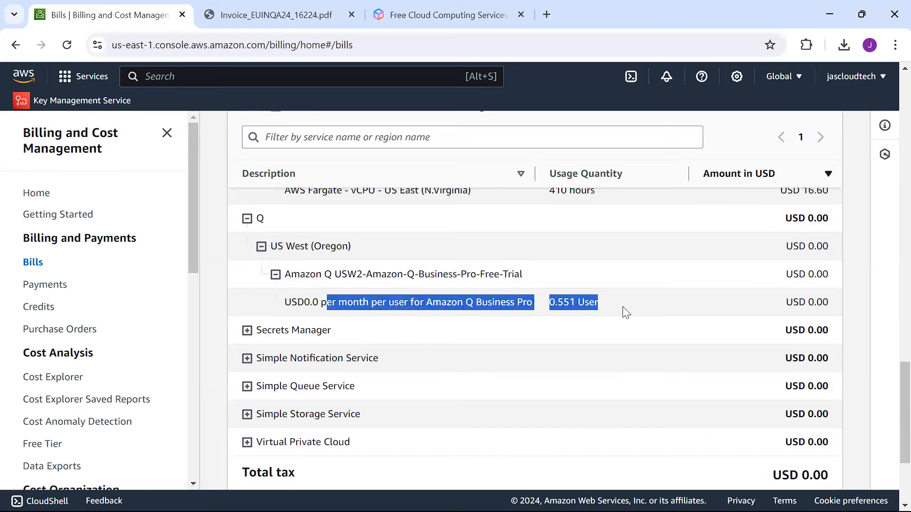
{"action": "scroll", "coordinate": [891, 414], "scroll_direction": "up", "scroll_amount": 4}
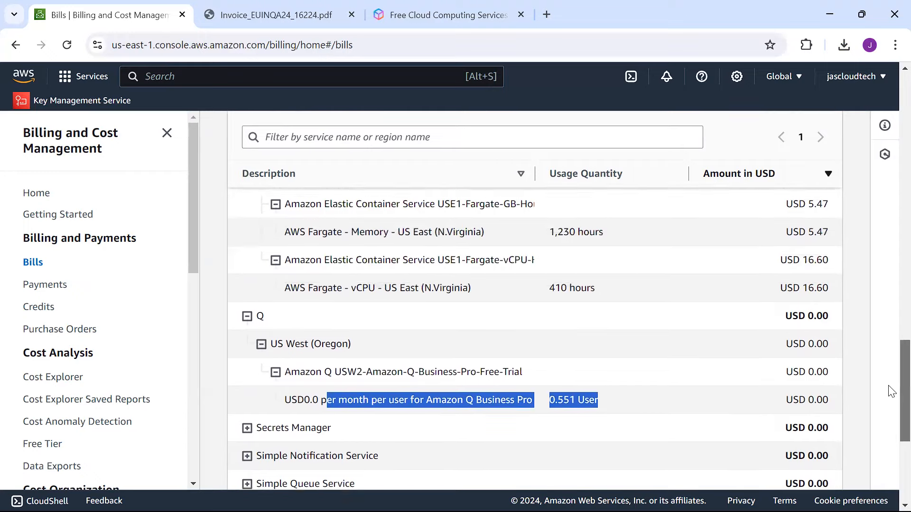
{"action": "scroll", "coordinate": [890, 365], "scroll_direction": "up", "scroll_amount": 9}
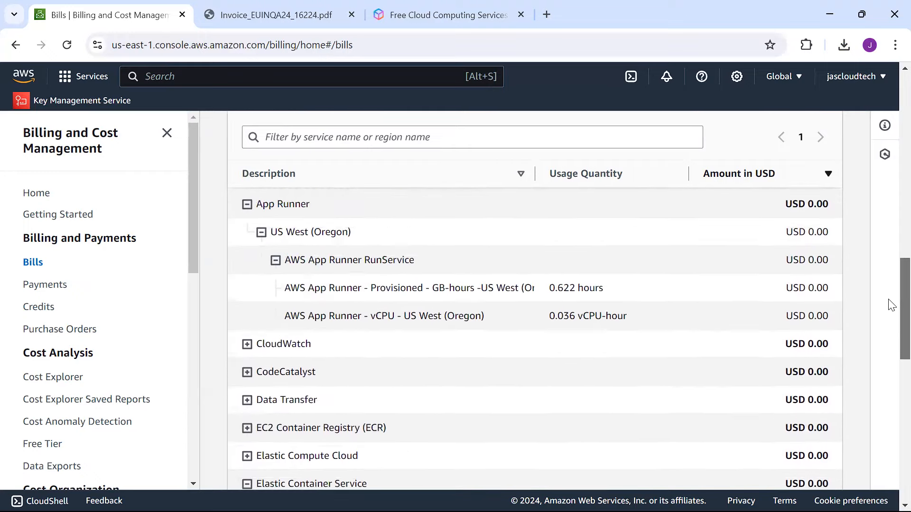
{"action": "scroll", "coordinate": [889, 224], "scroll_direction": "up", "scroll_amount": 8}
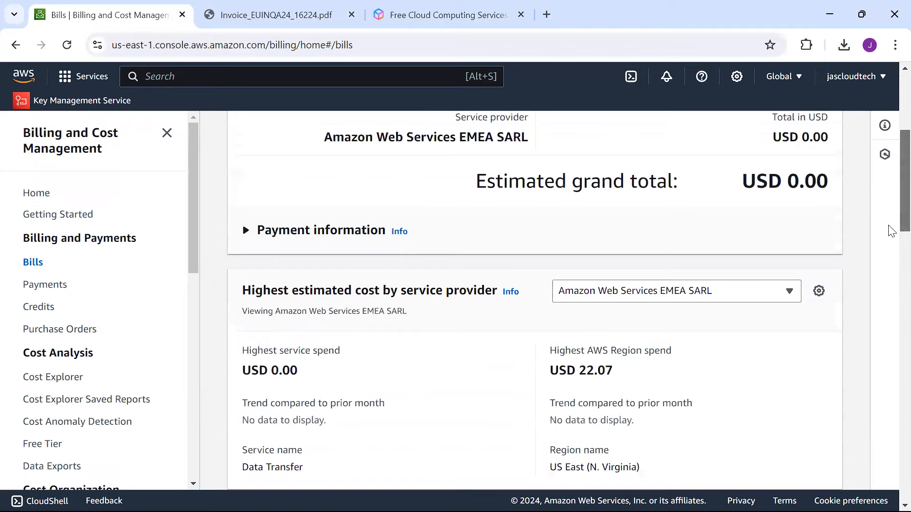
Step: View the bill by account, invoices, USD 22.11 savings and taxes by service, then return to Free Tier
{"action": "scroll", "coordinate": [888, 237], "scroll_direction": "down", "scroll_amount": 8}
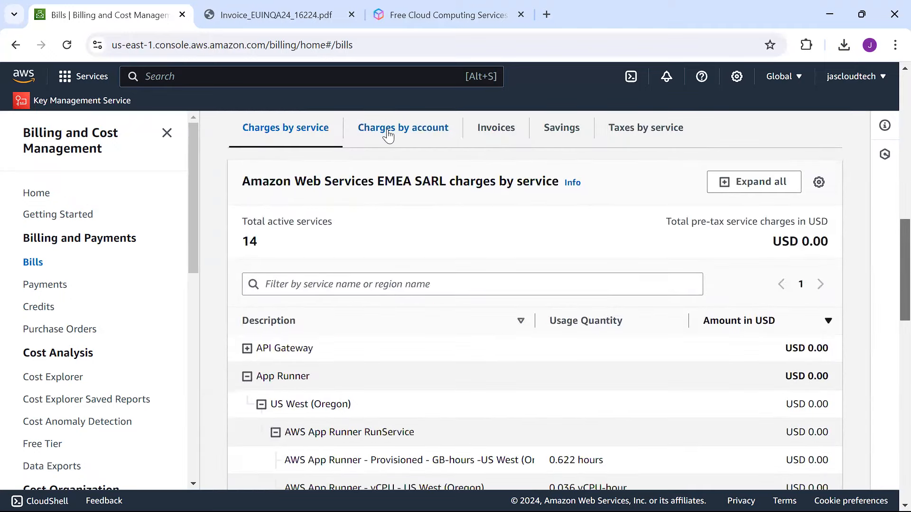
{"action": "left_click", "coordinate": [388, 137]}
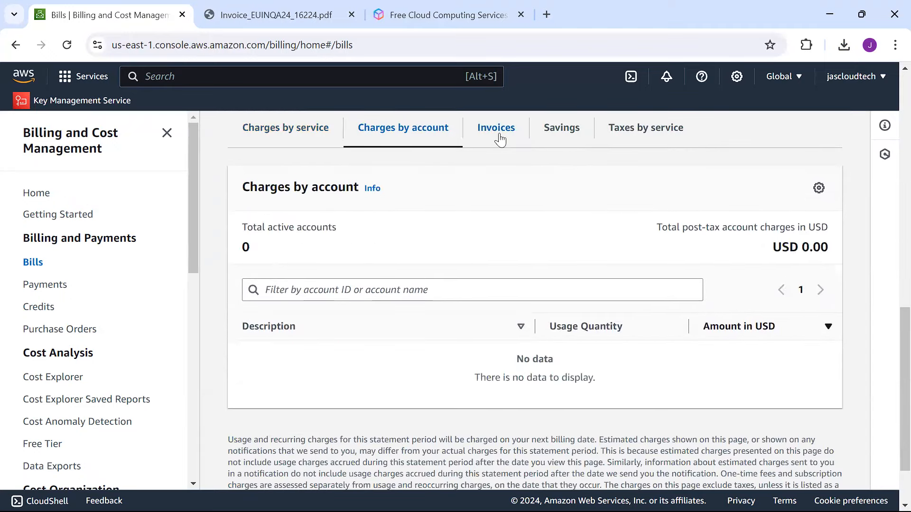
{"action": "left_click", "coordinate": [500, 140]}
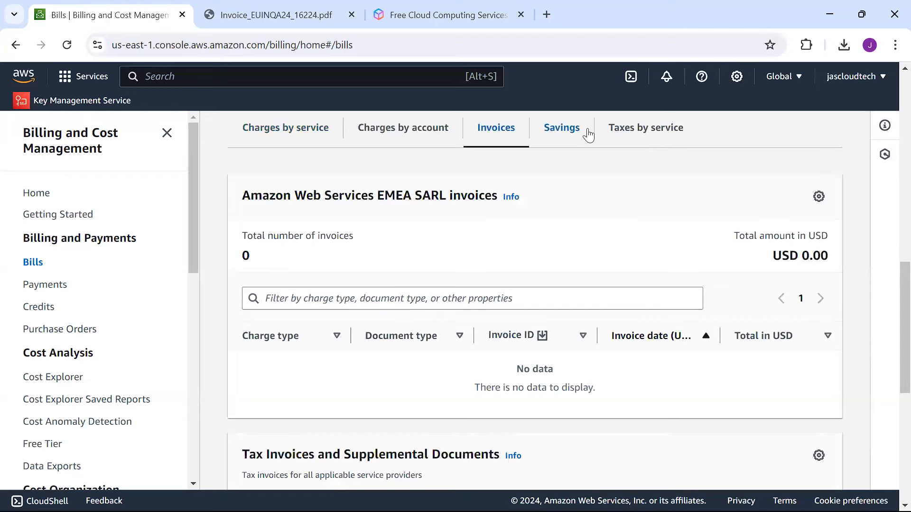
{"action": "left_click", "coordinate": [587, 136]}
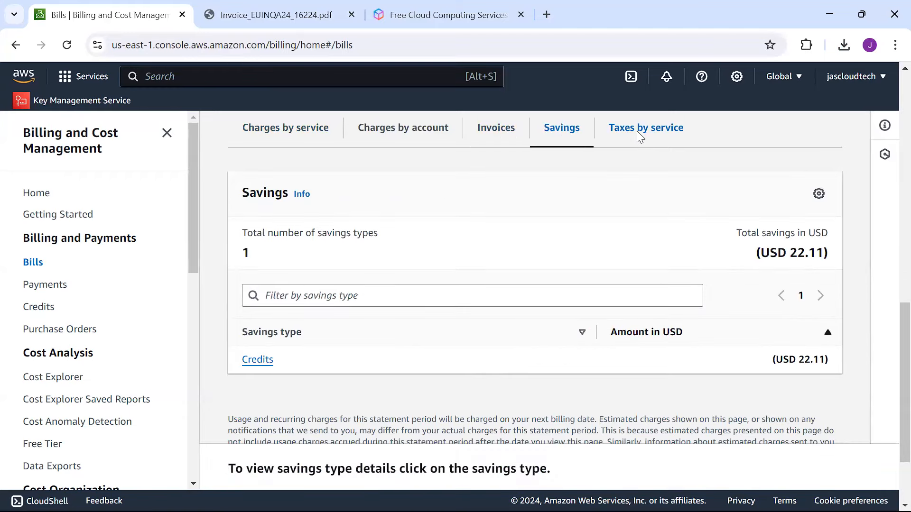
{"action": "left_click", "coordinate": [637, 131]}
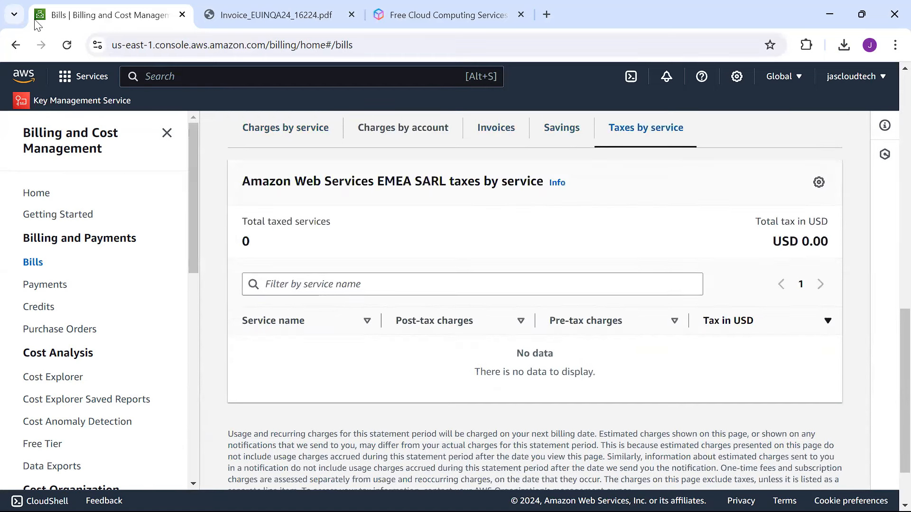
{"action": "left_click", "coordinate": [16, 46]}
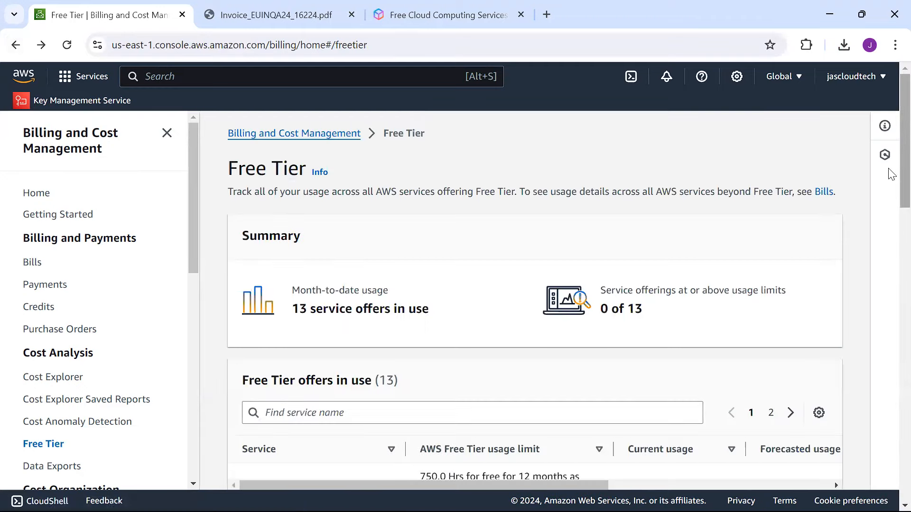
Step: Follow the Budgets link in the Free Tier cost budgets best-practice card
{"action": "left_click_drag", "start_coordinate": [890, 172], "coordinate": [889, 433]}
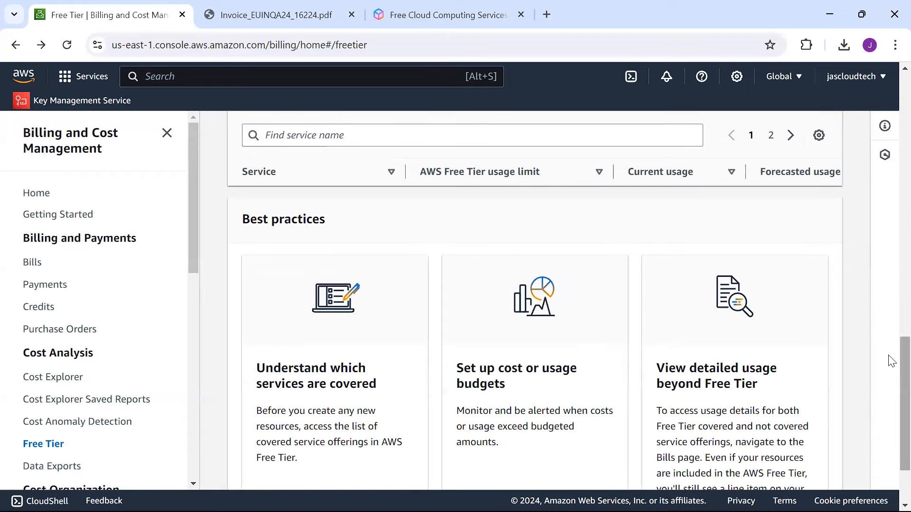
{"action": "left_click_drag", "start_coordinate": [891, 361], "coordinate": [891, 378]}
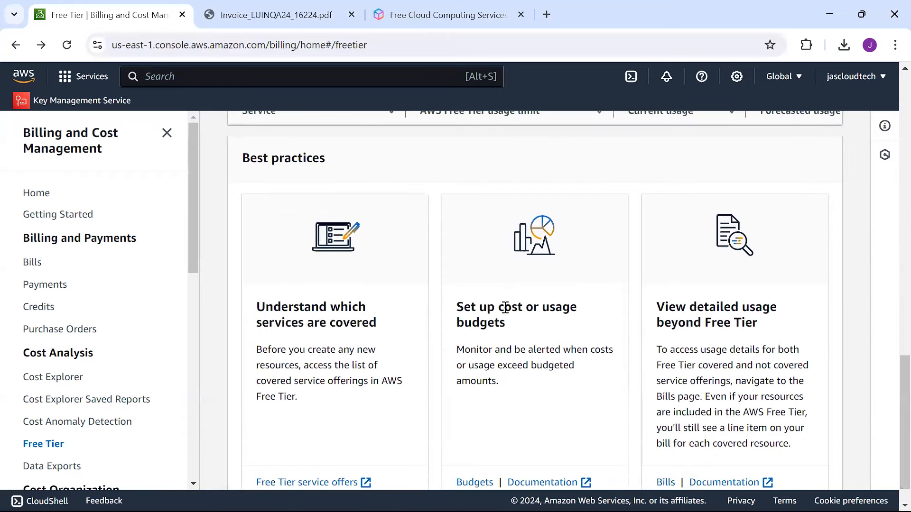
{"action": "left_click", "coordinate": [475, 480]}
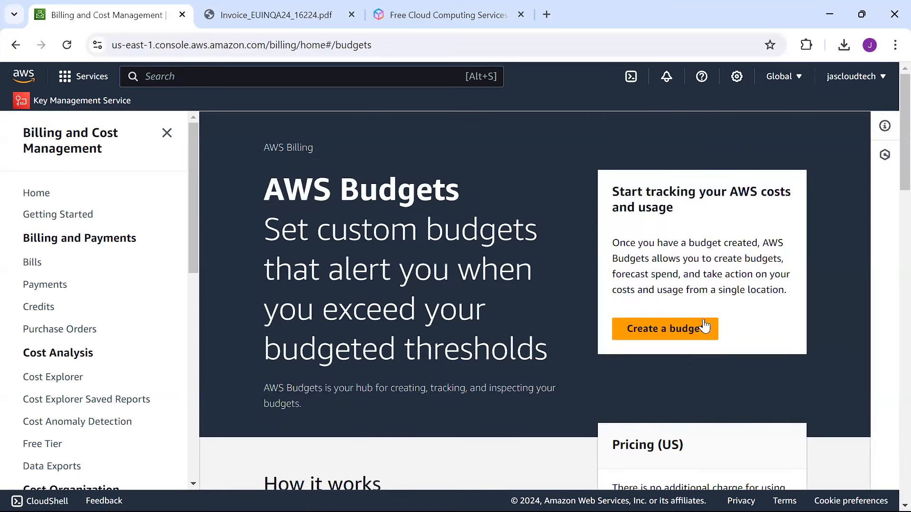
Step: Choose Create a budget to reach the budget type choices with Zero spend budget selected
{"action": "left_click", "coordinate": [659, 336]}
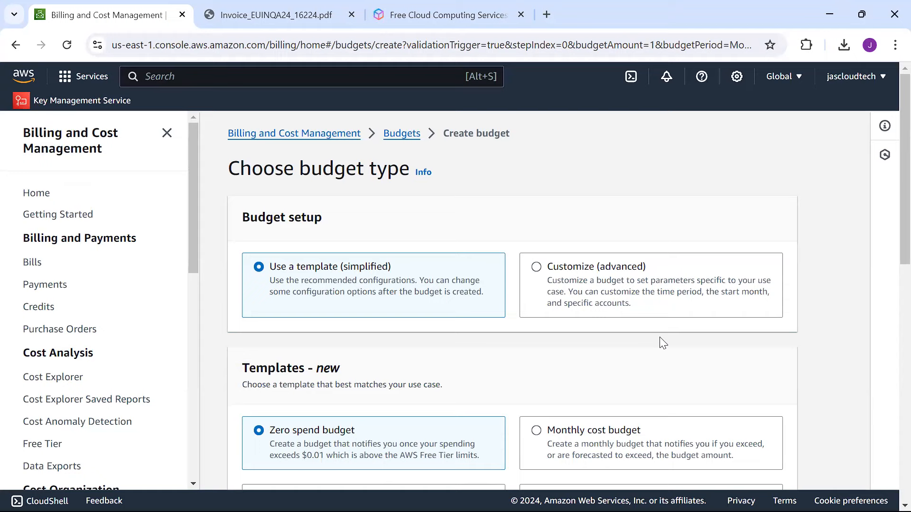
{"action": "scroll", "coordinate": [890, 255], "scroll_direction": "down", "scroll_amount": 3}
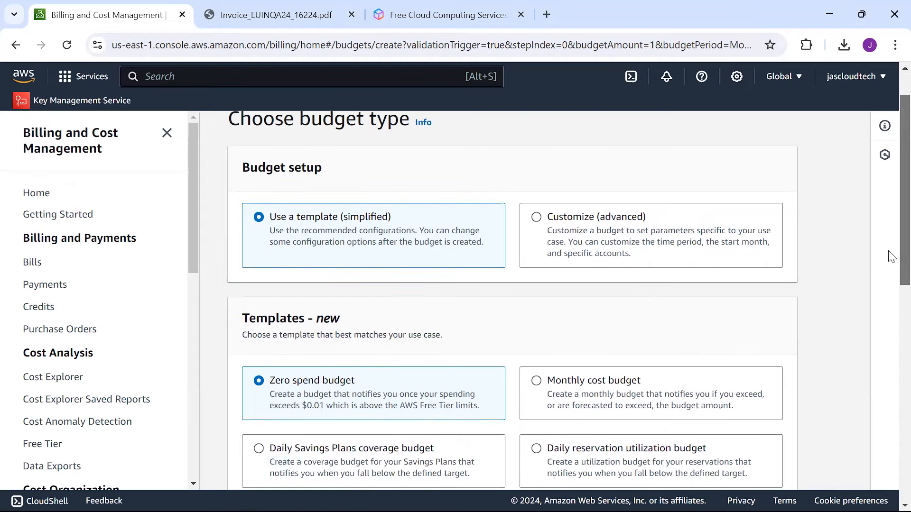
{"action": "scroll", "coordinate": [890, 289], "scroll_direction": "down", "scroll_amount": 2}
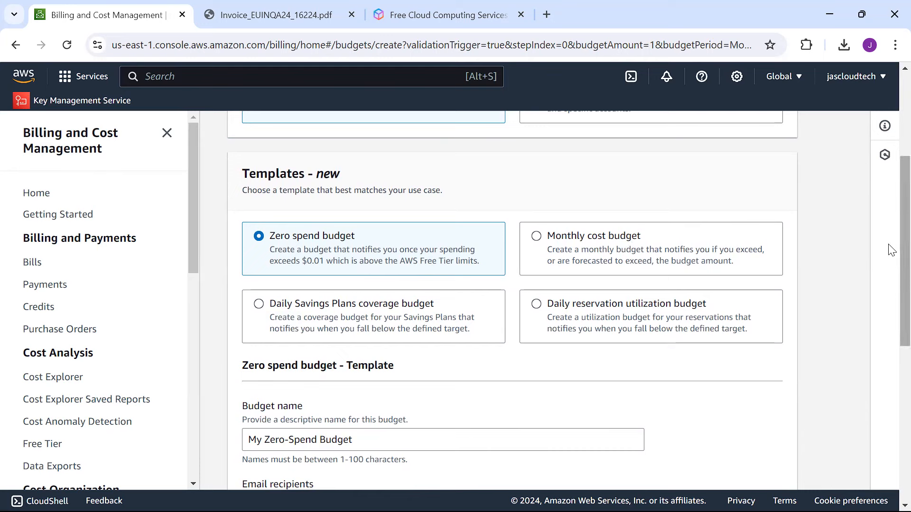
{"action": "scroll", "coordinate": [891, 273], "scroll_direction": "down", "scroll_amount": 1}
{"action": "scroll", "coordinate": [890, 275], "scroll_direction": "down", "scroll_amount": 1}
{"action": "scroll", "coordinate": [889, 277], "scroll_direction": "up", "scroll_amount": 1}
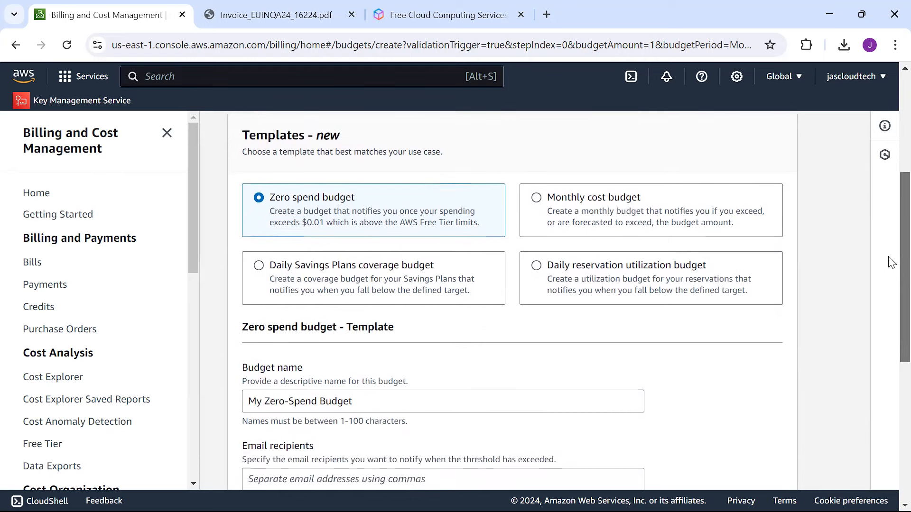
{"action": "scroll", "coordinate": [790, 254], "scroll_direction": "up", "scroll_amount": 1}
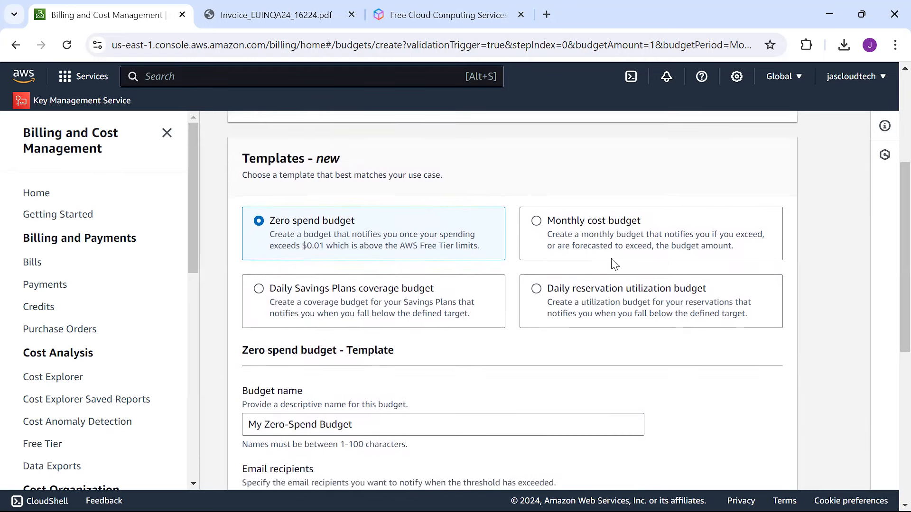
{"action": "scroll", "coordinate": [890, 280], "scroll_direction": "up", "scroll_amount": 1}
{"action": "scroll", "coordinate": [891, 266], "scroll_direction": "up", "scroll_amount": 2}
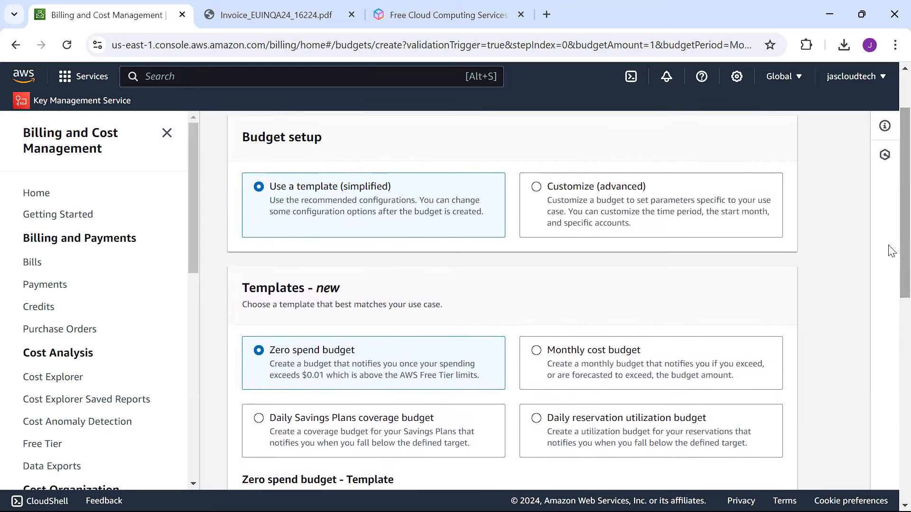
{"action": "scroll", "coordinate": [889, 218], "scroll_direction": "up", "scroll_amount": 3}
{"action": "scroll", "coordinate": [890, 237], "scroll_direction": "down", "scroll_amount": 4}
{"action": "scroll", "coordinate": [890, 275], "scroll_direction": "down", "scroll_amount": 1}
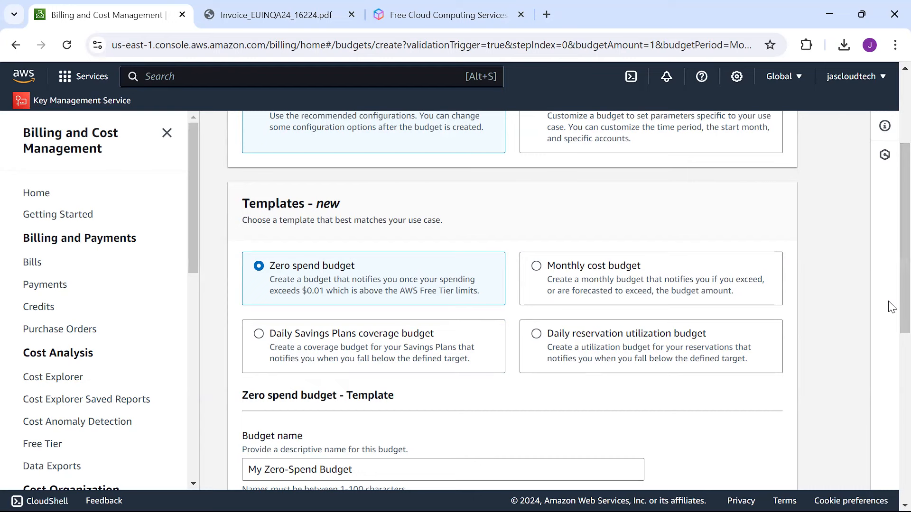
{"action": "scroll", "coordinate": [891, 277], "scroll_direction": "down", "scroll_amount": 1}
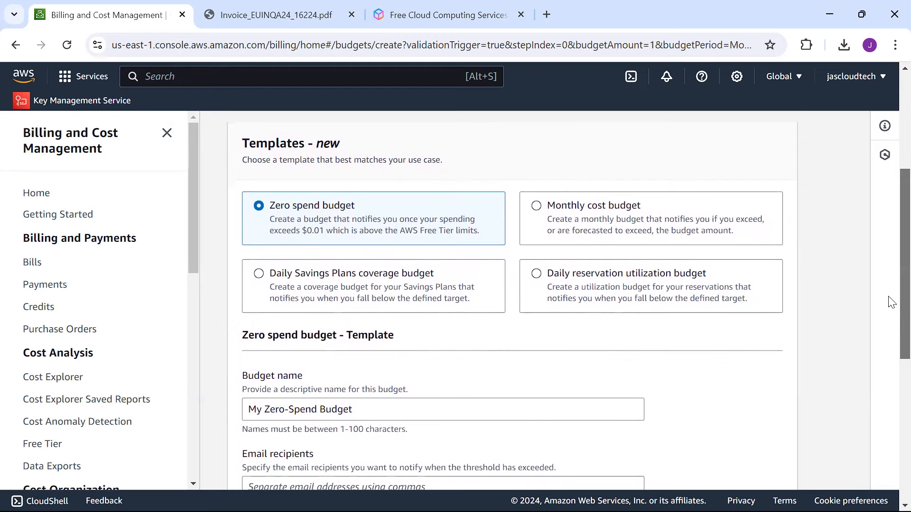
{"action": "scroll", "coordinate": [891, 323], "scroll_direction": "down", "scroll_amount": 2}
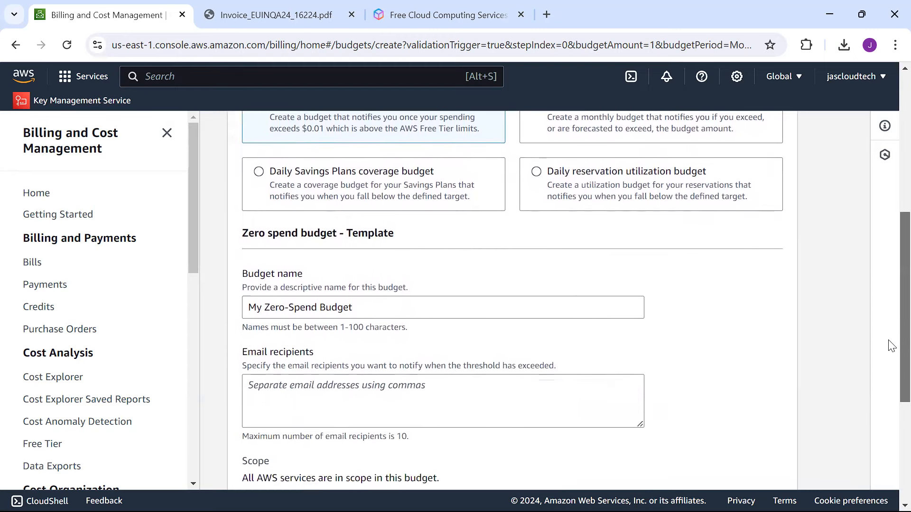
{"action": "scroll", "coordinate": [890, 361], "scroll_direction": "down", "scroll_amount": 2}
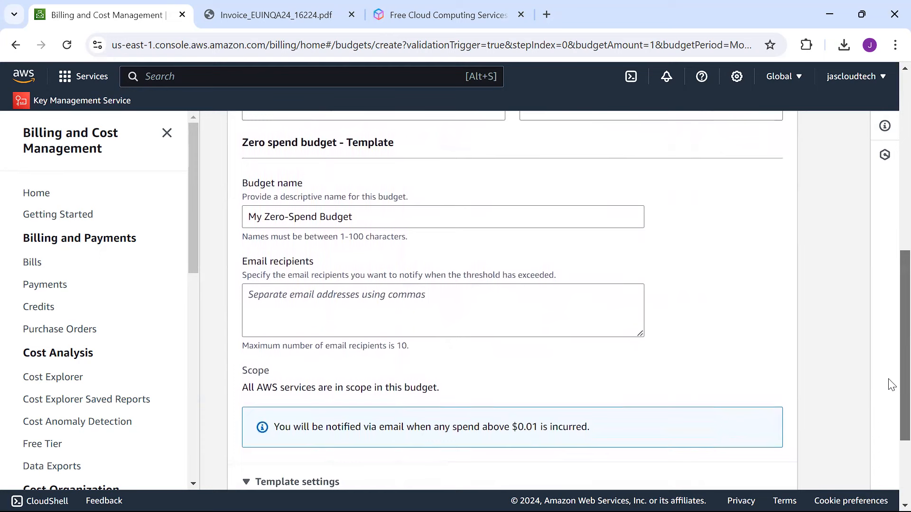
Step: Enter the alert recipient's e-mail address in the zero-spend budget form, then show the desktop
{"action": "left_click", "coordinate": [352, 287]}
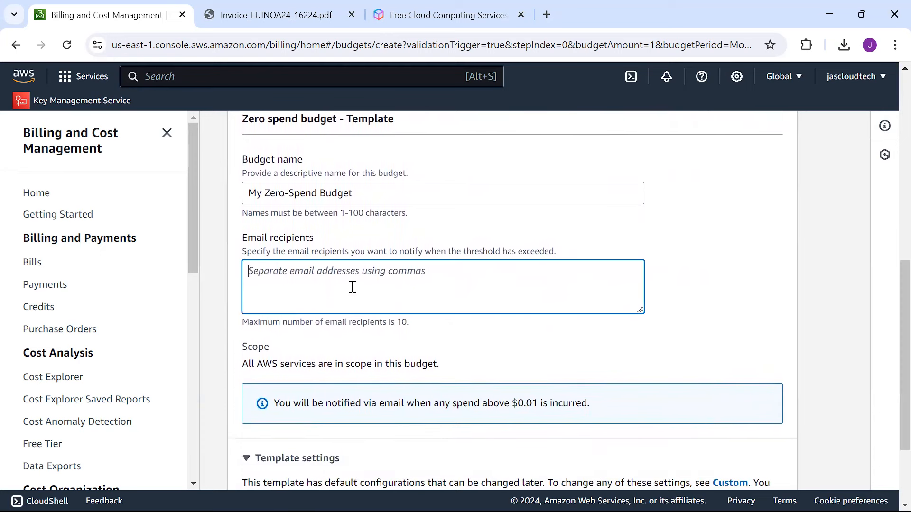
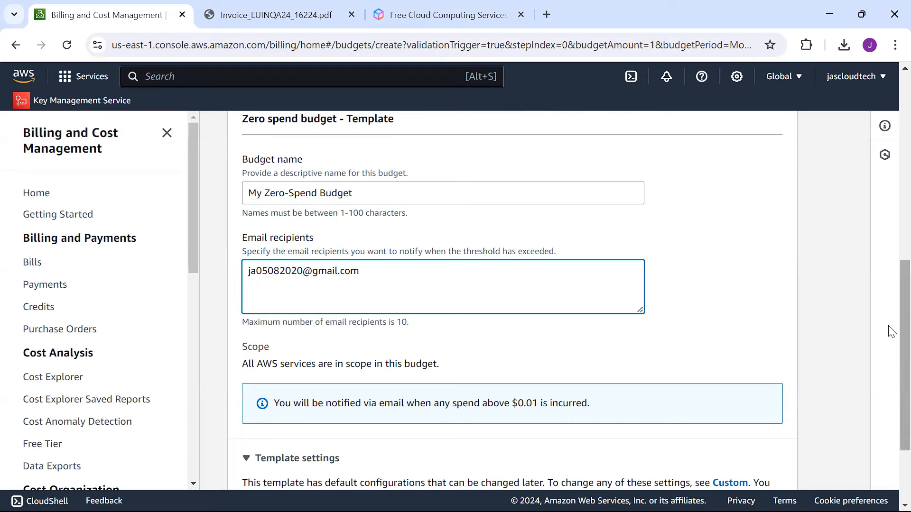
{"action": "scroll", "coordinate": [887, 346], "scroll_direction": "down", "scroll_amount": 3}
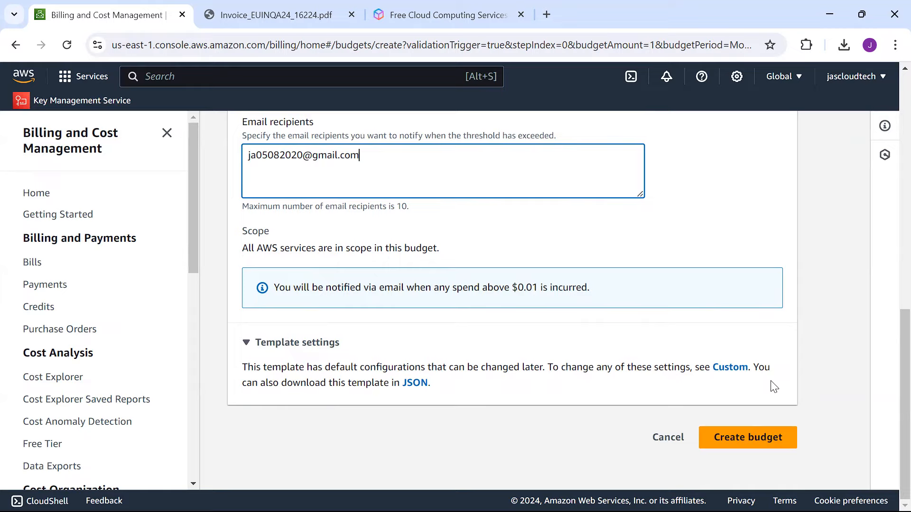
{"action": "key", "text": "super+d"}
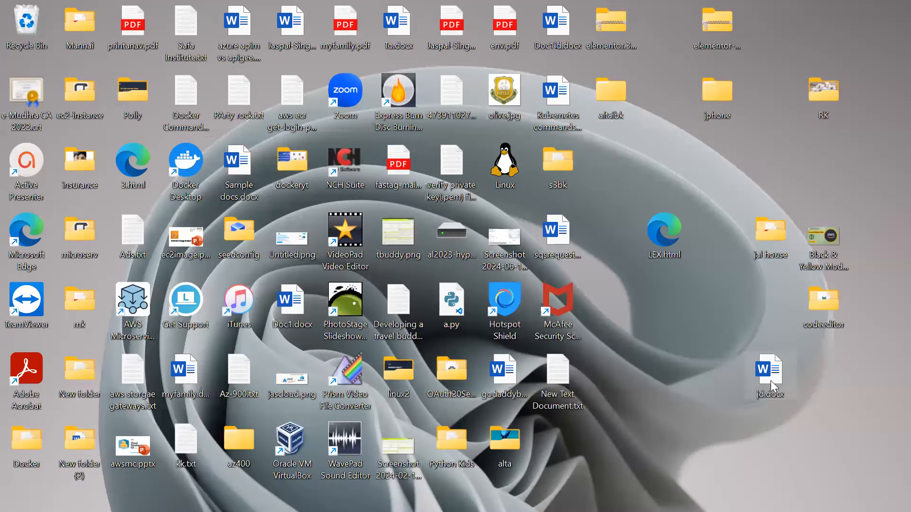
Step: Back in the browser, note the $0.01 spend notice and create My Zero-Spend Budget
{"action": "key", "text": "alt+Tab"}
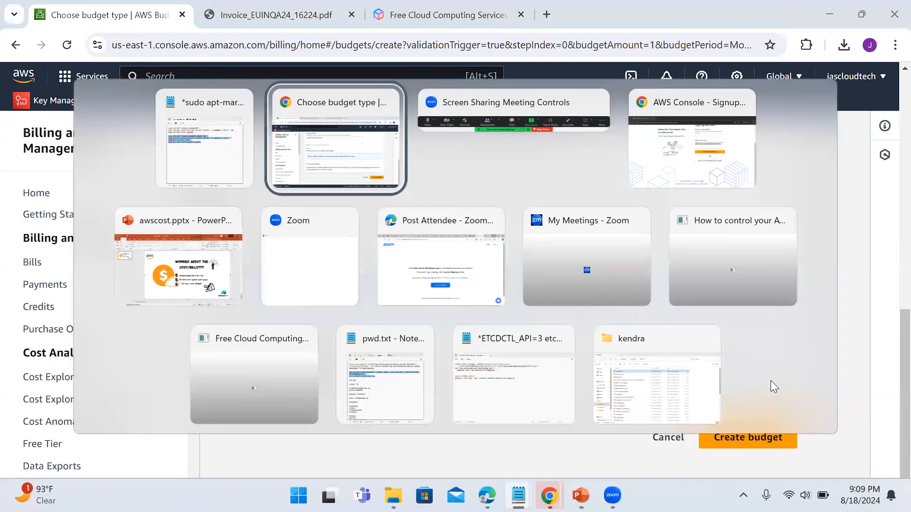
{"action": "triple_click", "coordinate": [530, 326]}
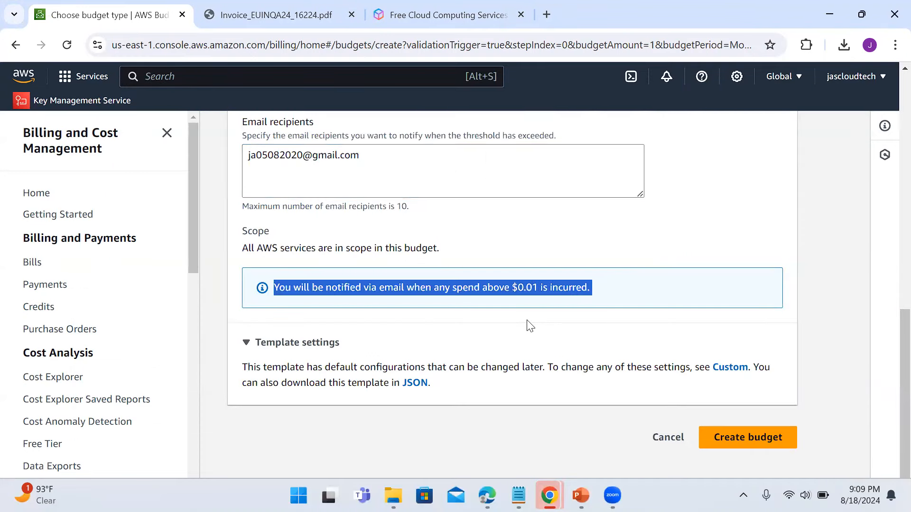
{"action": "left_click", "coordinate": [660, 85]}
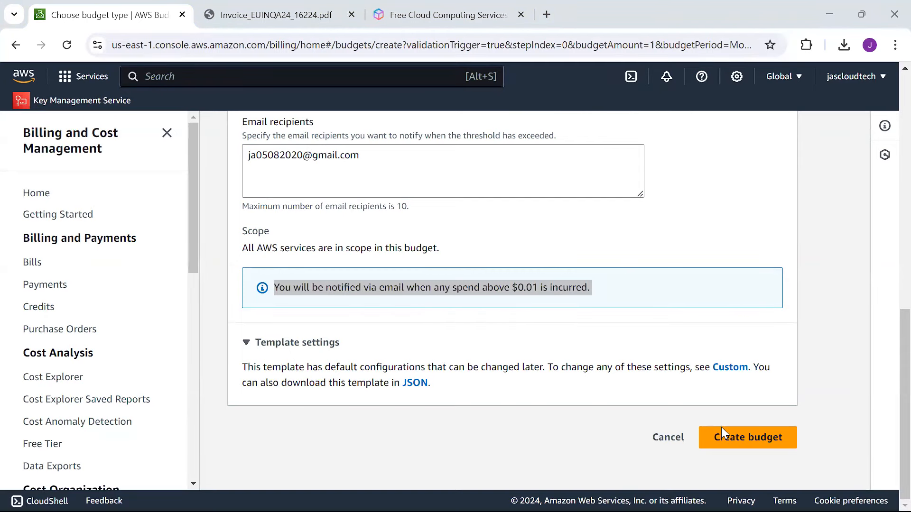
{"action": "left_click", "coordinate": [720, 439]}
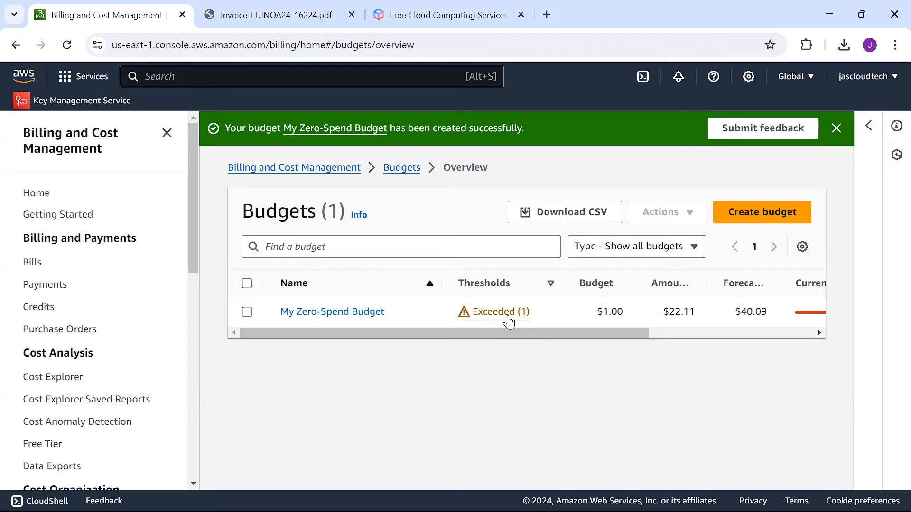
Step: Start another budget using the Customize (advanced) setup
{"action": "left_click_drag", "start_coordinate": [480, 331], "coordinate": [392, 347]}
{"action": "left_click", "coordinate": [762, 204]}
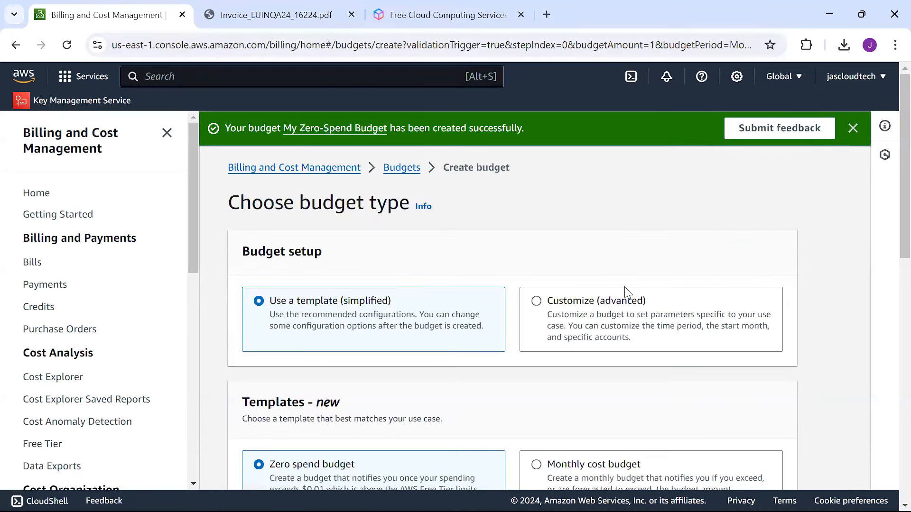
{"action": "left_click", "coordinate": [554, 302]}
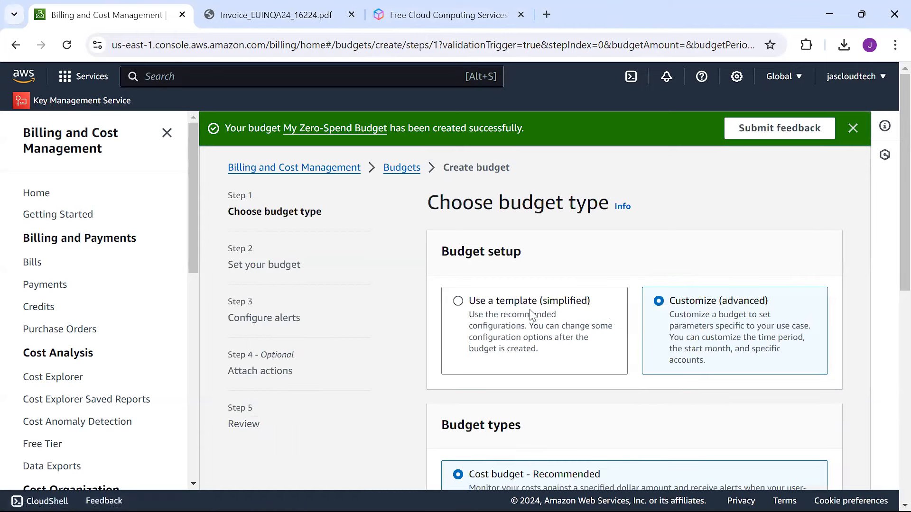
Step: Keep Cost budget - Recommended and continue to Step 2, Set your budget
{"action": "scroll", "coordinate": [889, 250], "scroll_direction": "down", "scroll_amount": 5}
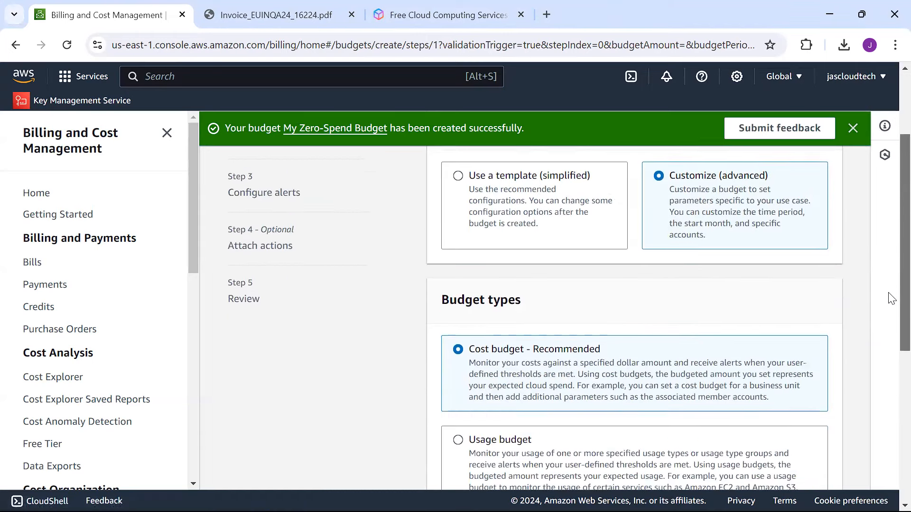
{"action": "scroll", "coordinate": [890, 338], "scroll_direction": "down", "scroll_amount": 1}
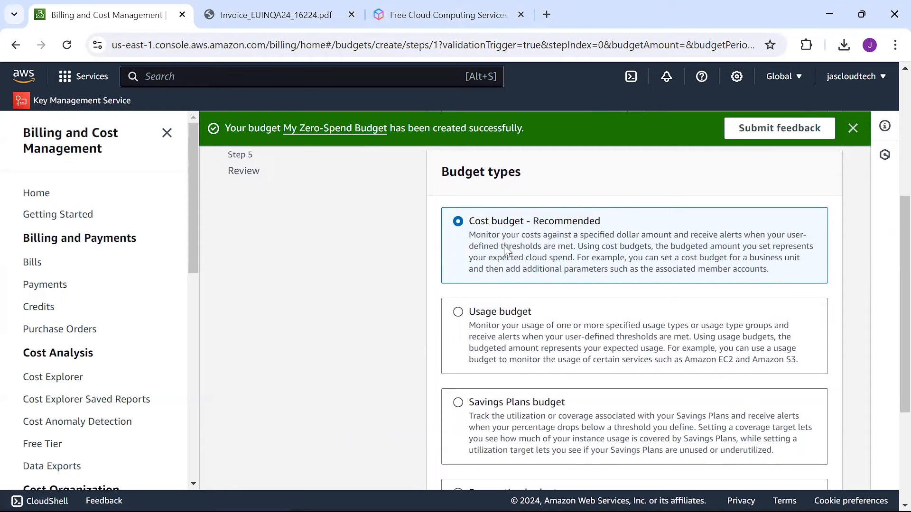
{"action": "scroll", "coordinate": [890, 299], "scroll_direction": "down", "scroll_amount": 2}
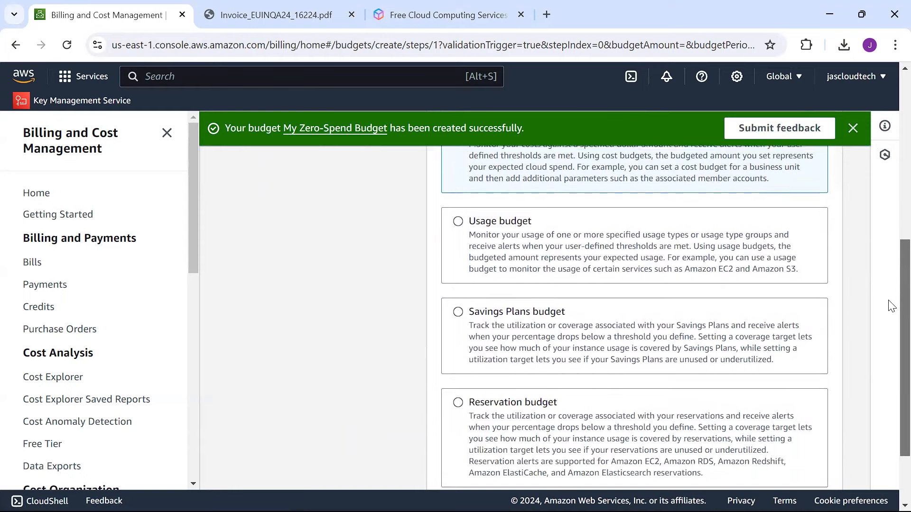
{"action": "scroll", "coordinate": [890, 306], "scroll_direction": "down", "scroll_amount": 2}
{"action": "scroll", "coordinate": [888, 222], "scroll_direction": "up", "scroll_amount": 6}
{"action": "scroll", "coordinate": [889, 218], "scroll_direction": "up", "scroll_amount": 1}
{"action": "scroll", "coordinate": [888, 239], "scroll_direction": "down", "scroll_amount": 5}
{"action": "scroll", "coordinate": [890, 199], "scroll_direction": "up", "scroll_amount": 4}
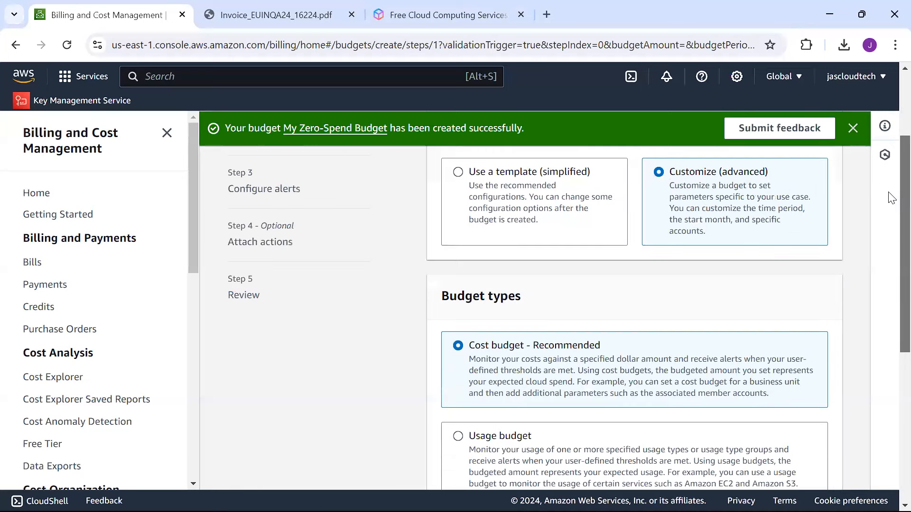
{"action": "scroll", "coordinate": [890, 228], "scroll_direction": "down", "scroll_amount": 4}
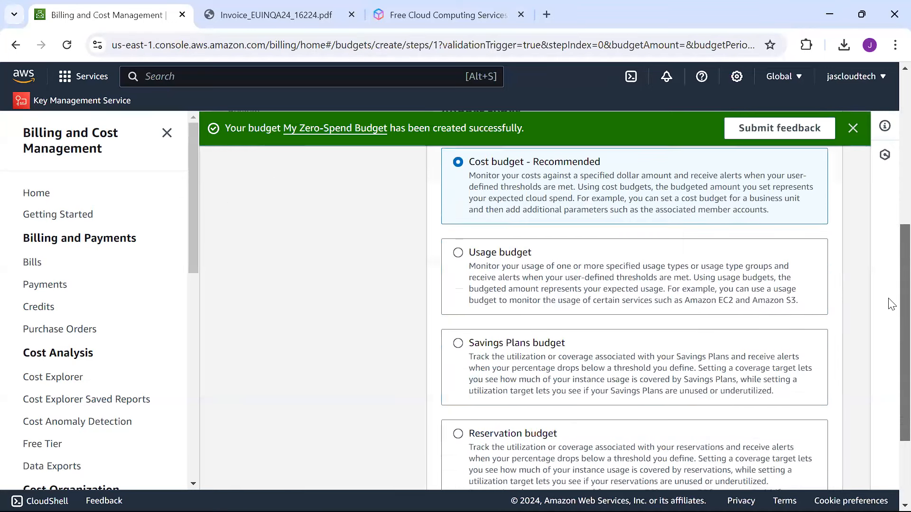
{"action": "scroll", "coordinate": [890, 306], "scroll_direction": "down", "scroll_amount": 3}
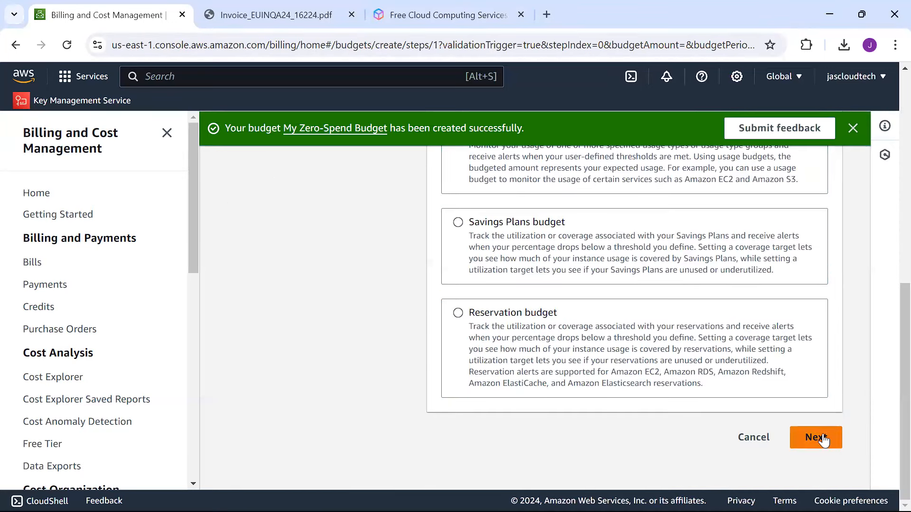
{"action": "scroll", "coordinate": [888, 341], "scroll_direction": "up", "scroll_amount": 3}
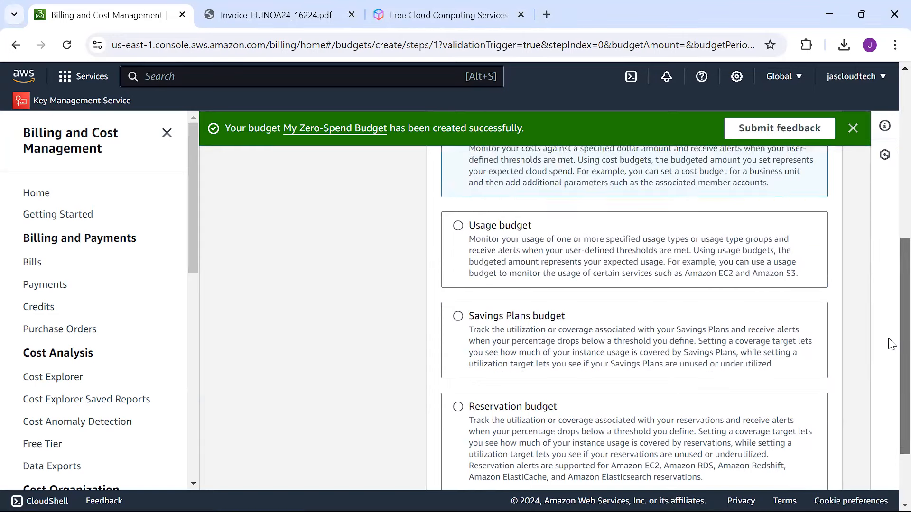
{"action": "scroll", "coordinate": [890, 338], "scroll_direction": "down", "scroll_amount": 3}
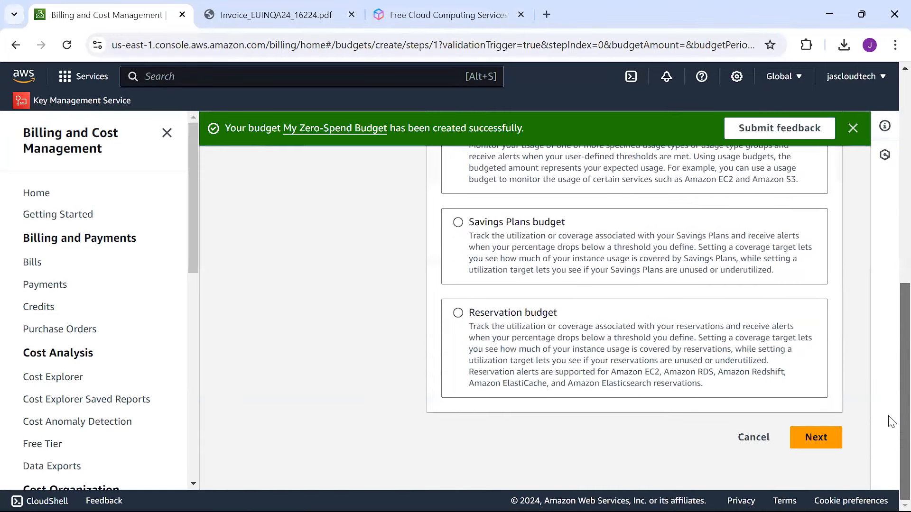
{"action": "left_click", "coordinate": [824, 444]}
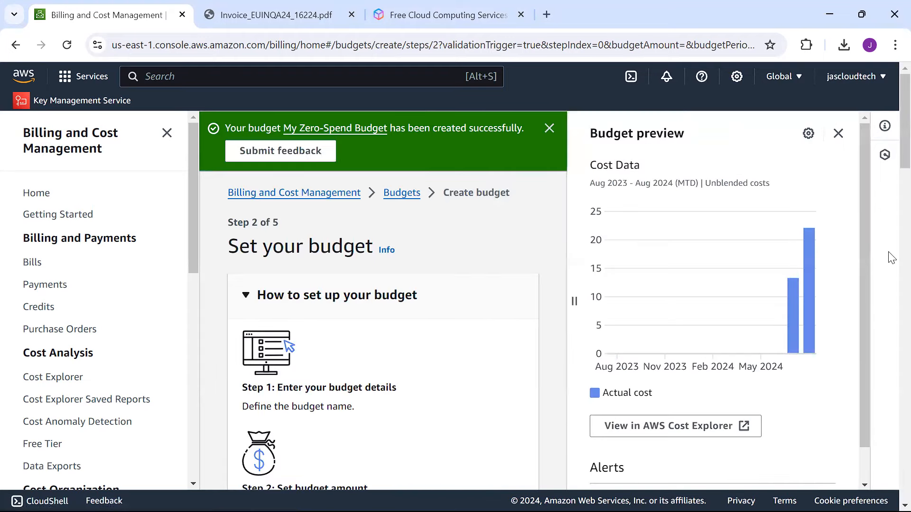
Step: Name the budget 'mybudget' and set its period to Quarterly
{"action": "left_click_drag", "start_coordinate": [889, 139], "coordinate": [889, 256]}
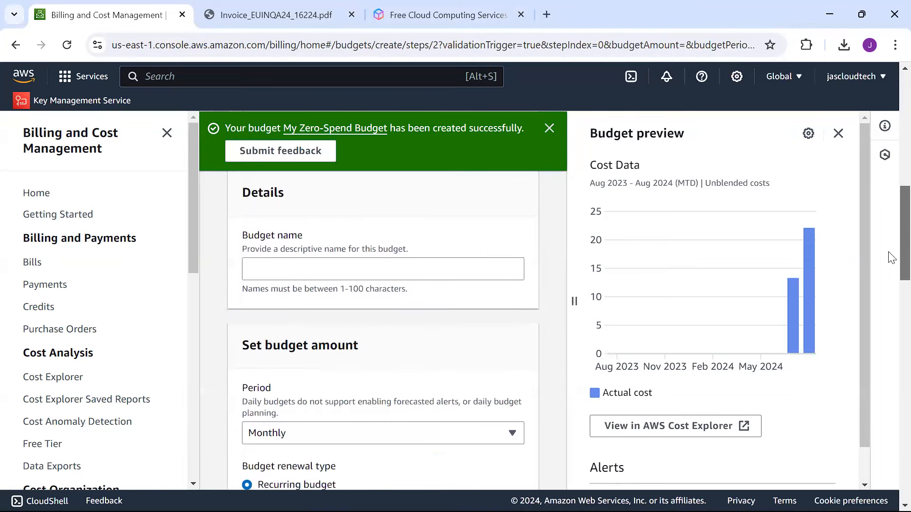
{"action": "left_click", "coordinate": [332, 278]}
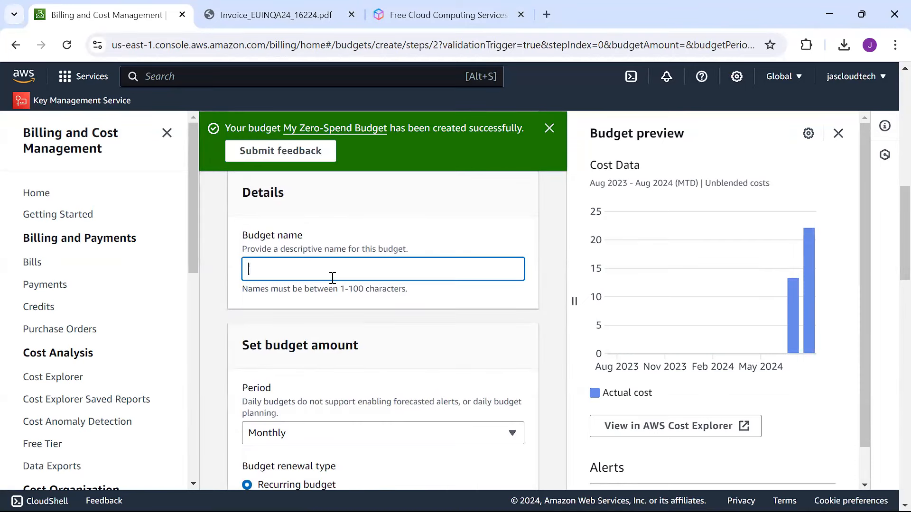
{"action": "type", "text": "mybudget"}
{"action": "scroll", "coordinate": [890, 257], "scroll_direction": "down", "scroll_amount": 4}
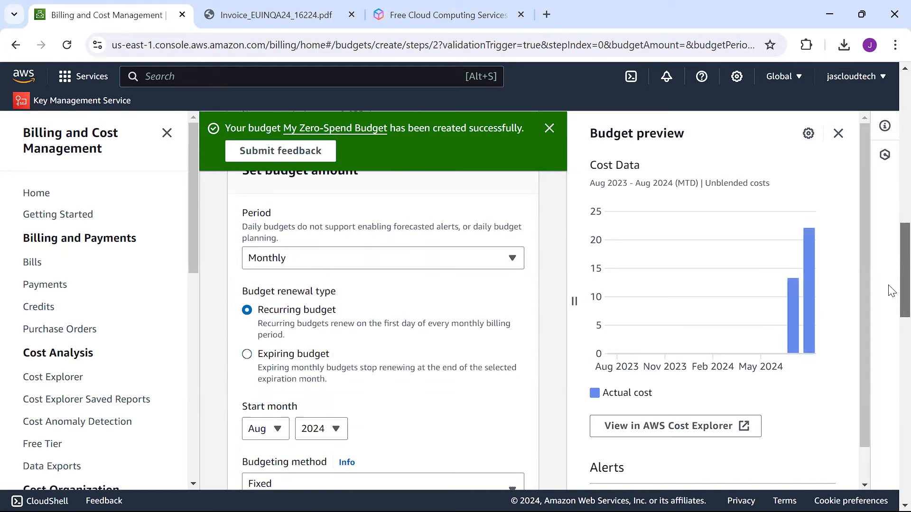
{"action": "left_click", "coordinate": [330, 248]}
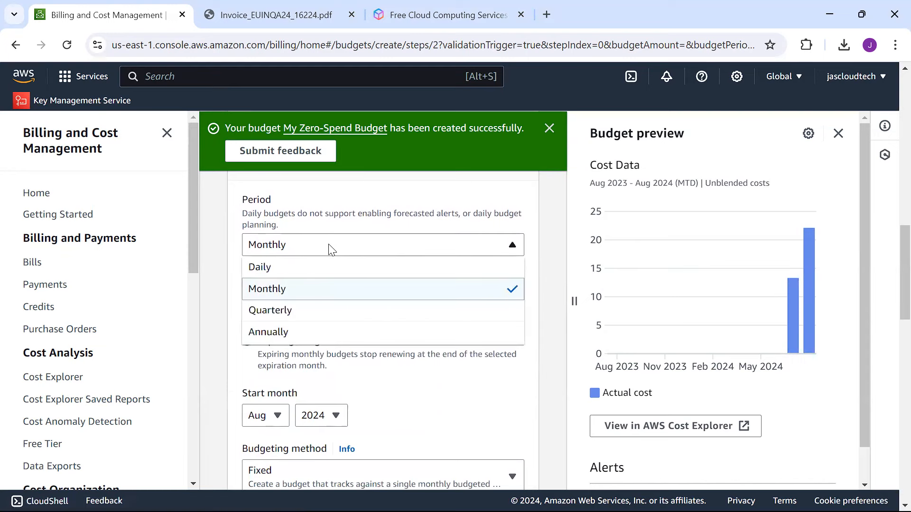
{"action": "left_click", "coordinate": [278, 313]}
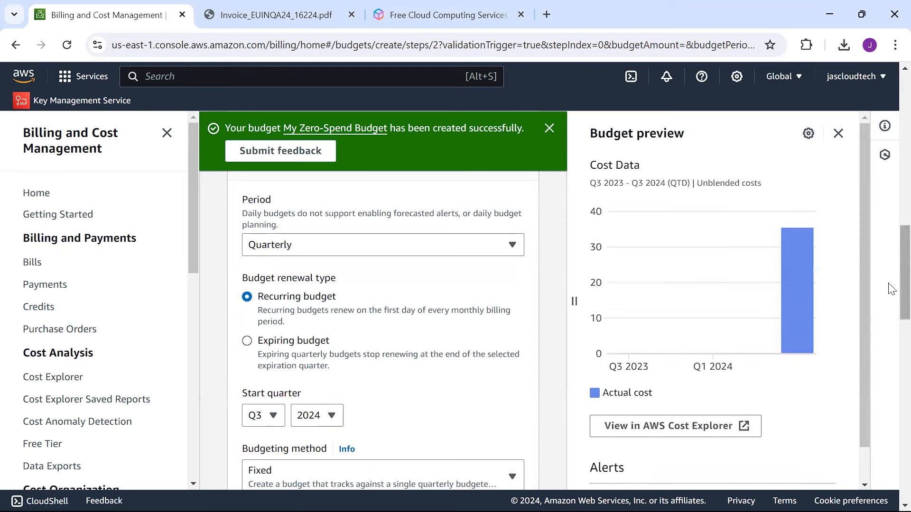
Step: Enter '50$' as the budgeted amount and try to continue
{"action": "left_click_drag", "start_coordinate": [890, 284], "coordinate": [890, 327]}
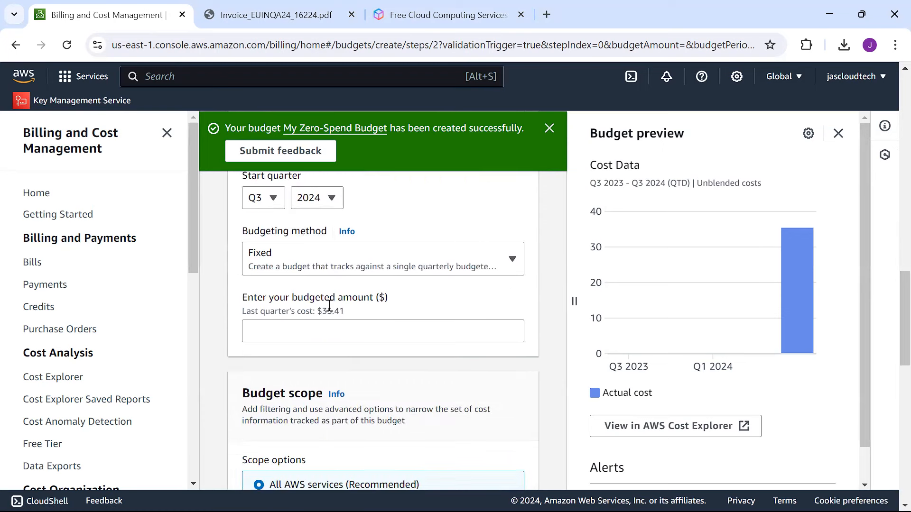
{"action": "left_click", "coordinate": [280, 327]}
{"action": "type", "text": "5"}
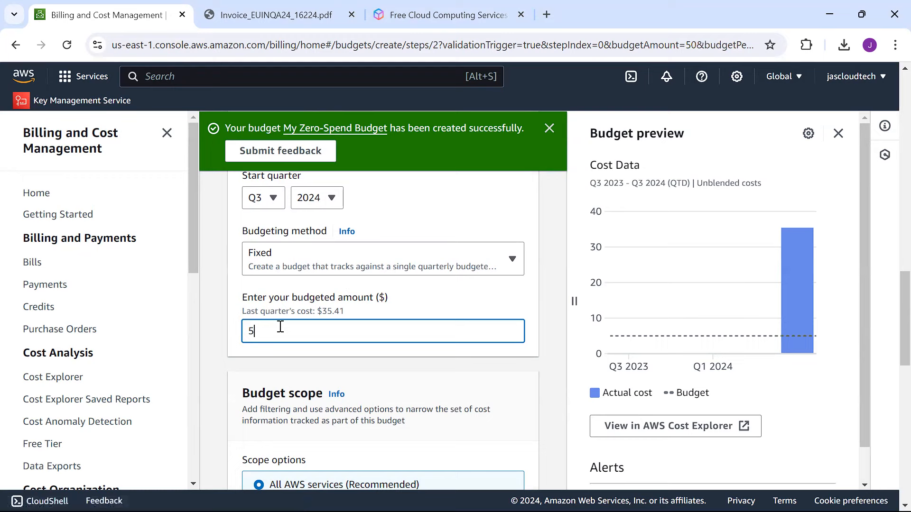
{"action": "type", "text": "0$"}
{"action": "scroll", "coordinate": [889, 361], "scroll_direction": "down", "scroll_amount": 5}
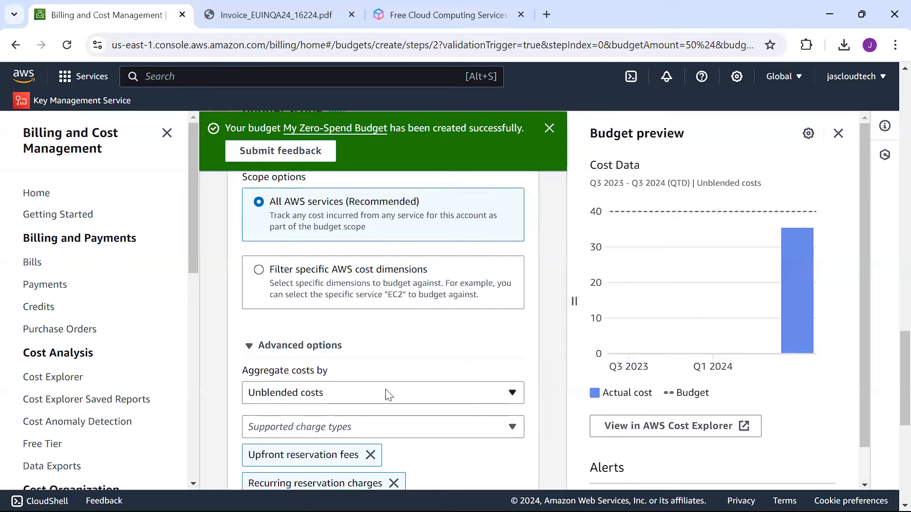
{"action": "scroll", "coordinate": [891, 375], "scroll_direction": "down", "scroll_amount": 3}
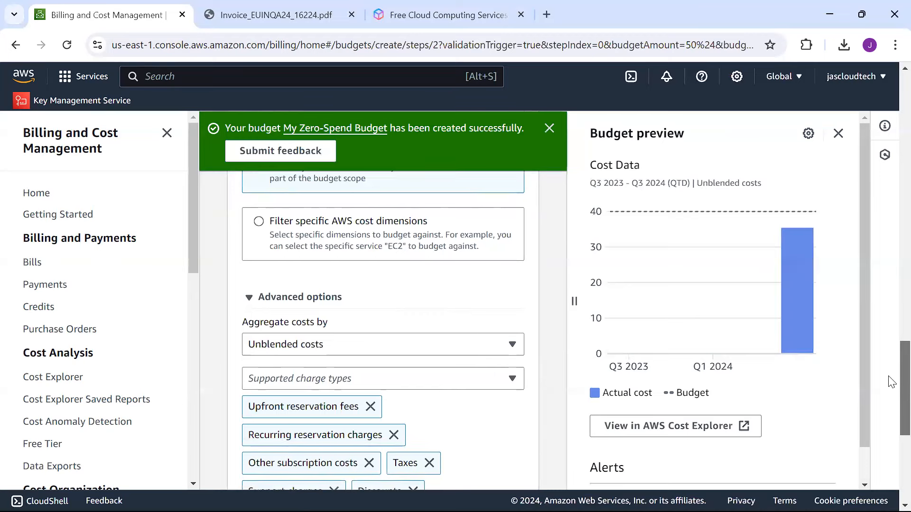
{"action": "scroll", "coordinate": [891, 398], "scroll_direction": "down", "scroll_amount": 1}
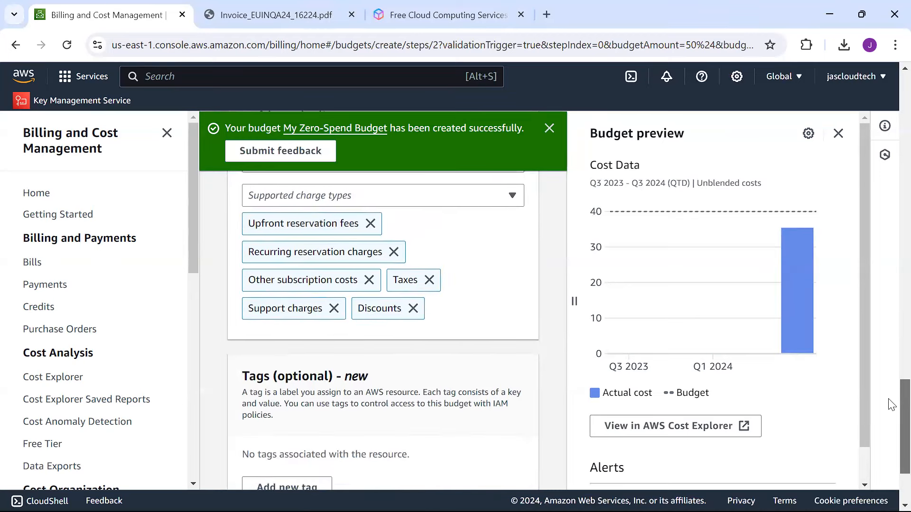
{"action": "scroll", "coordinate": [891, 417], "scroll_direction": "down", "scroll_amount": 2}
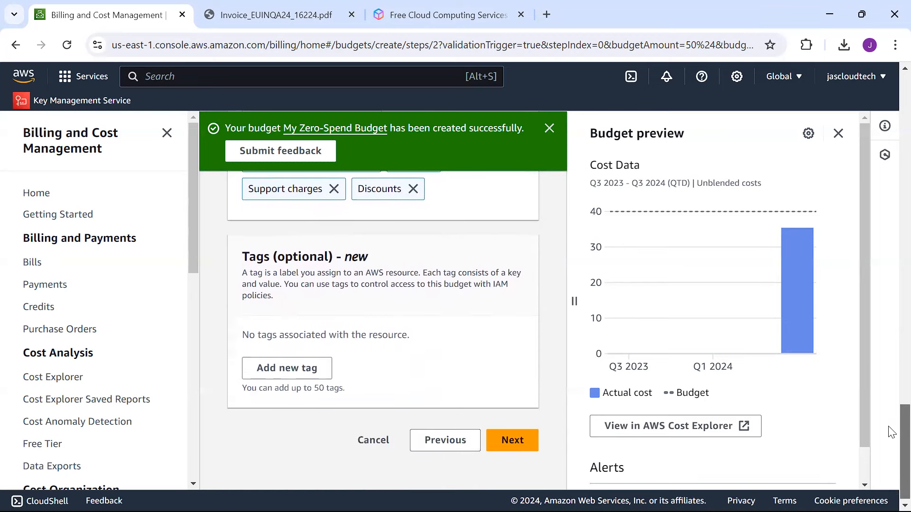
{"action": "left_click", "coordinate": [515, 435]}
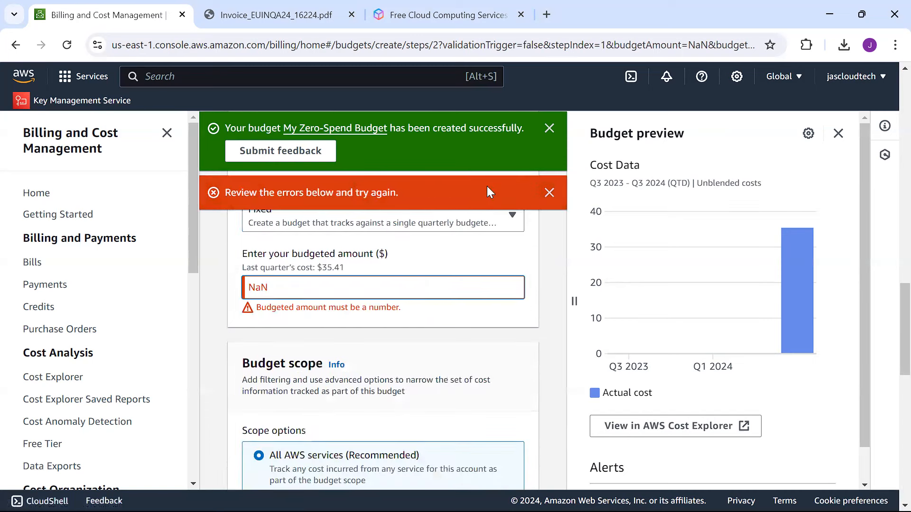
Step: Replace the invalid NaN budgeted amount with 50 and advance to Configure alerts
{"action": "left_click_drag", "start_coordinate": [328, 292], "coordinate": [199, 283]}
{"action": "type", "text": "50"}
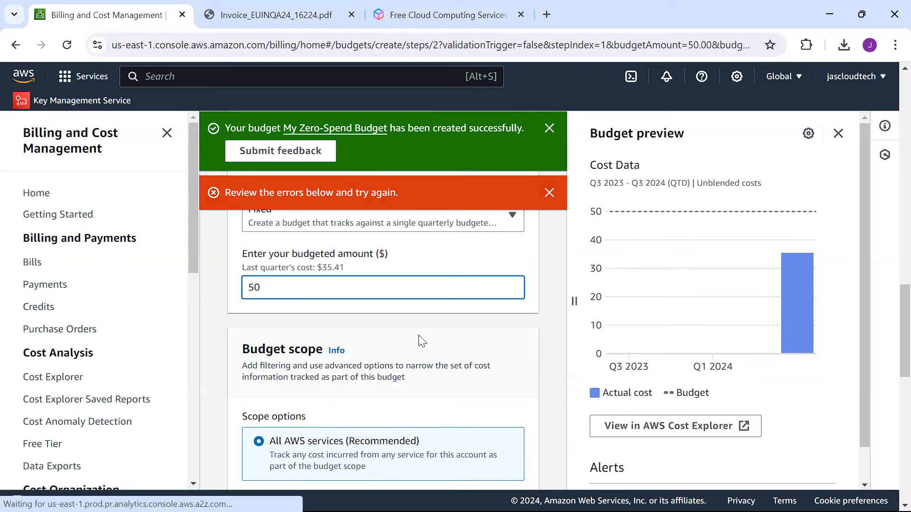
{"action": "scroll", "coordinate": [891, 424], "scroll_direction": "down", "scroll_amount": 5}
{"action": "scroll", "coordinate": [891, 425], "scroll_direction": "down", "scroll_amount": 4}
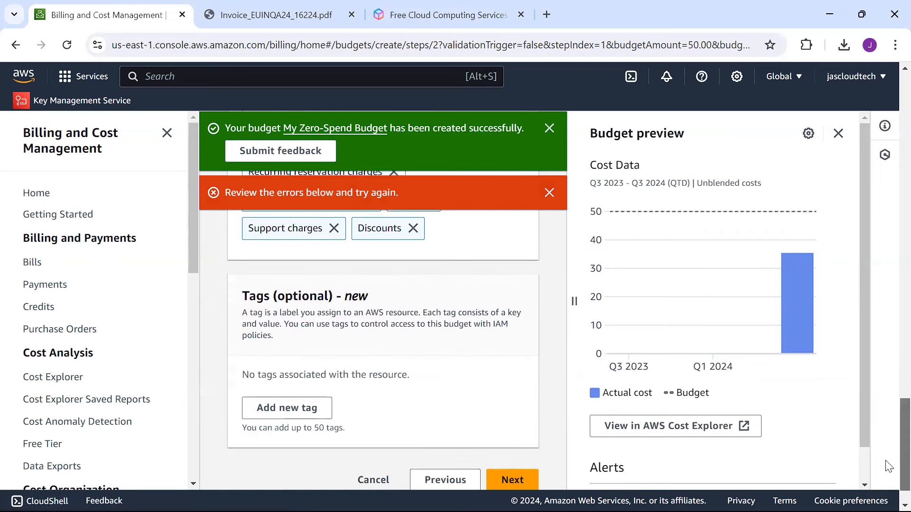
{"action": "left_click", "coordinate": [503, 437]}
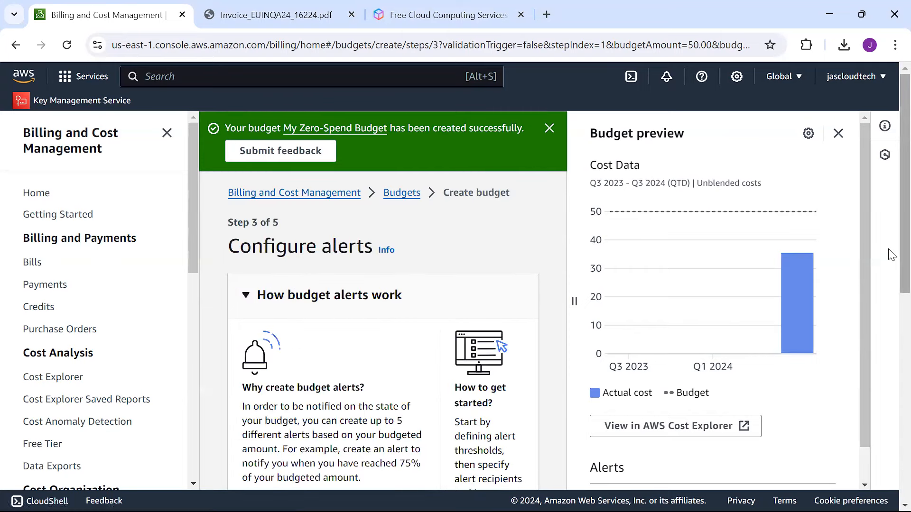
Step: Add a first alert threshold and begin typing the recipient's e-mail address
{"action": "left_click_drag", "start_coordinate": [889, 275], "coordinate": [889, 462]}
{"action": "left_click", "coordinate": [322, 377]}
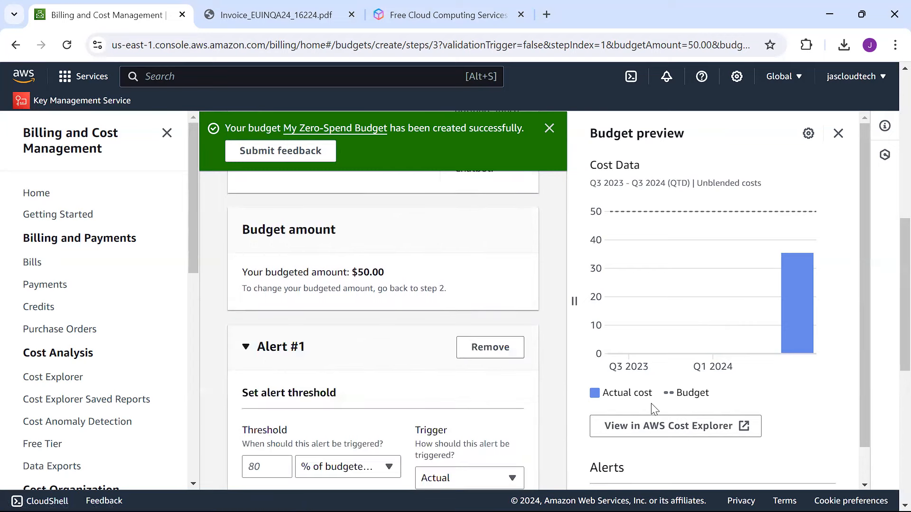
{"action": "left_click_drag", "start_coordinate": [889, 246], "coordinate": [889, 311]}
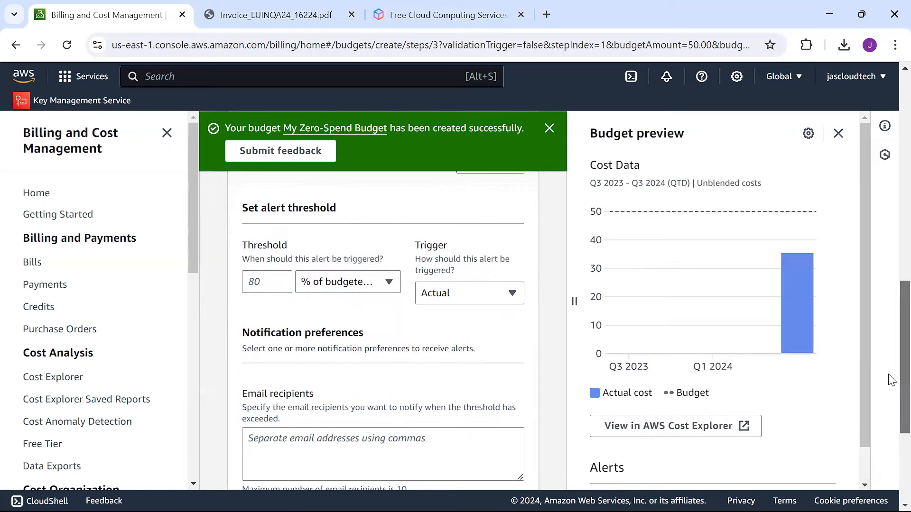
{"action": "scroll", "coordinate": [891, 379], "scroll_direction": "down", "scroll_amount": 4}
{"action": "left_click", "coordinate": [343, 260]}
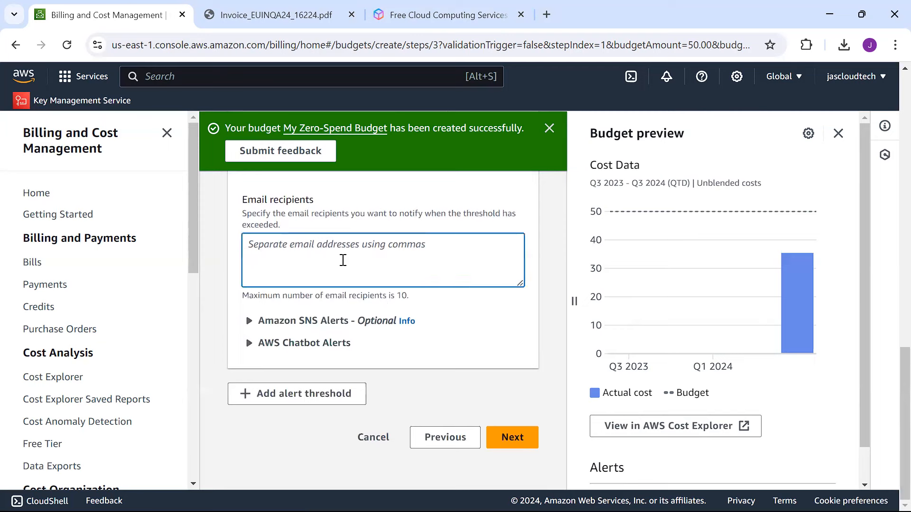
{"action": "type", "text": "jasp"}
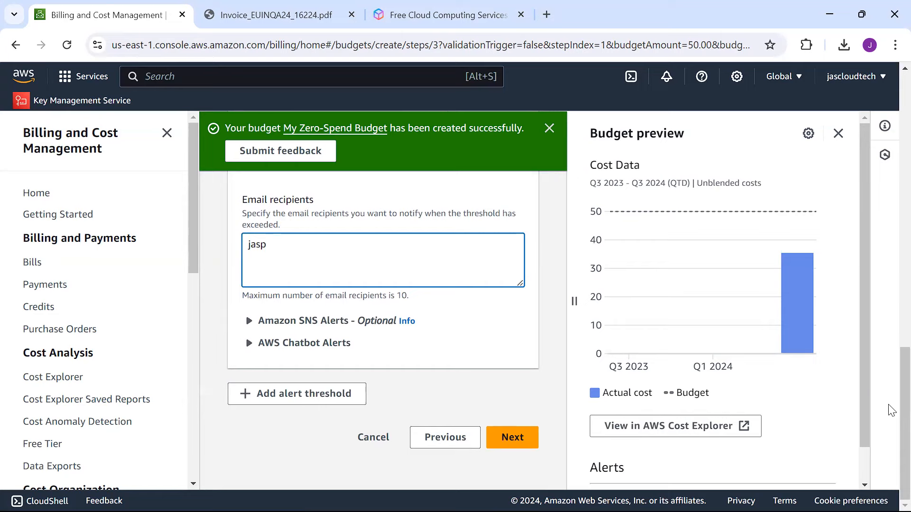
{"action": "left_click_drag", "start_coordinate": [890, 370], "coordinate": [891, 201]}
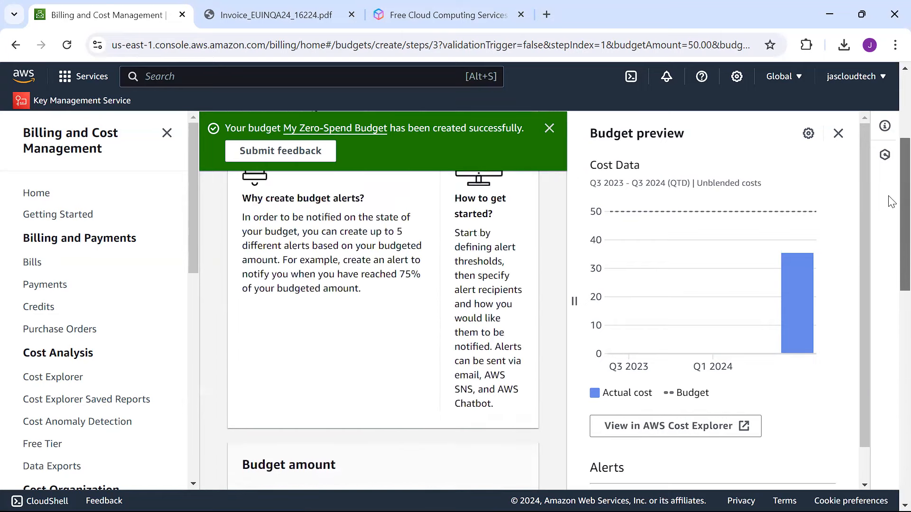
Step: Dismiss the success banner and Budget preview, back out of the wizard, and open the Budgets overview
{"action": "left_click", "coordinate": [551, 131]}
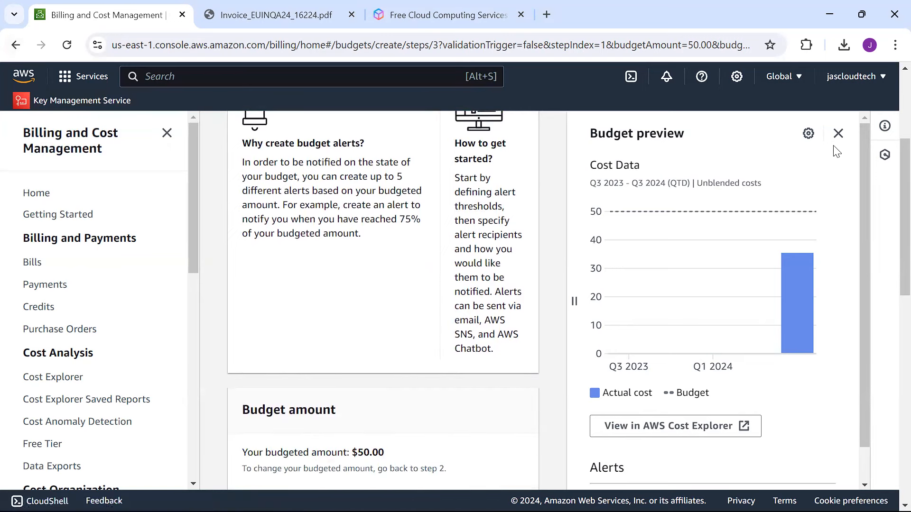
{"action": "left_click", "coordinate": [838, 134]}
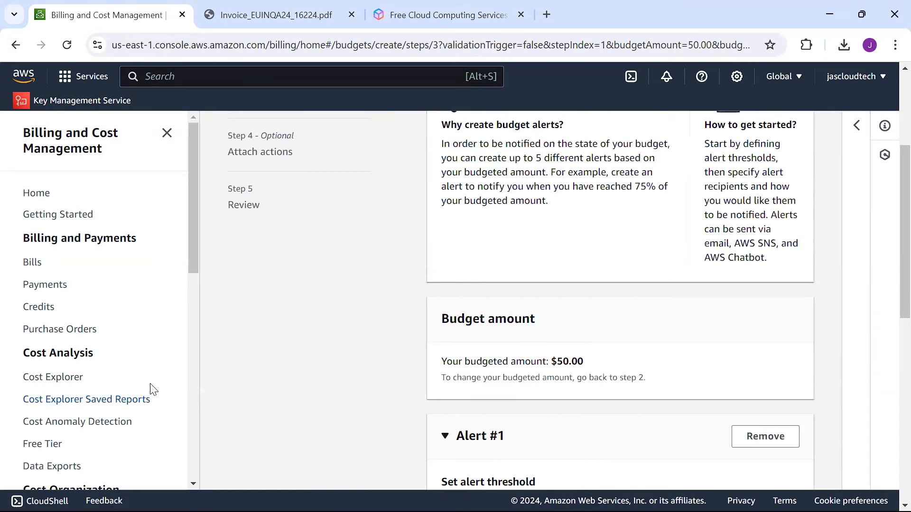
{"action": "left_click", "coordinate": [17, 54]}
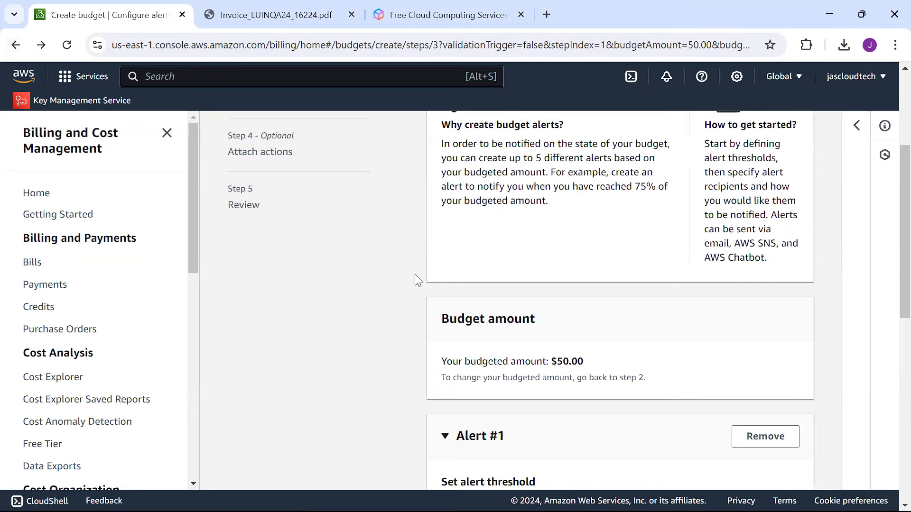
{"action": "left_click", "coordinate": [16, 47]}
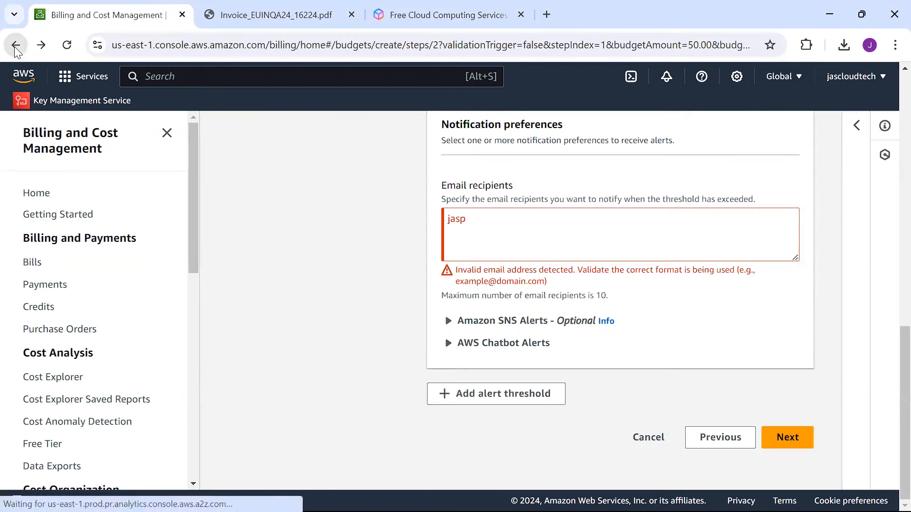
{"action": "left_click", "coordinate": [16, 47]}
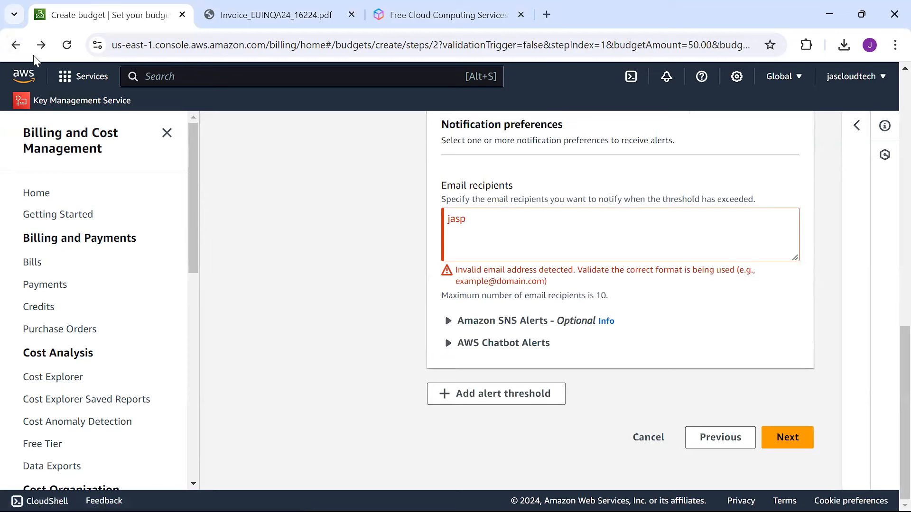
{"action": "left_click", "coordinate": [16, 46]}
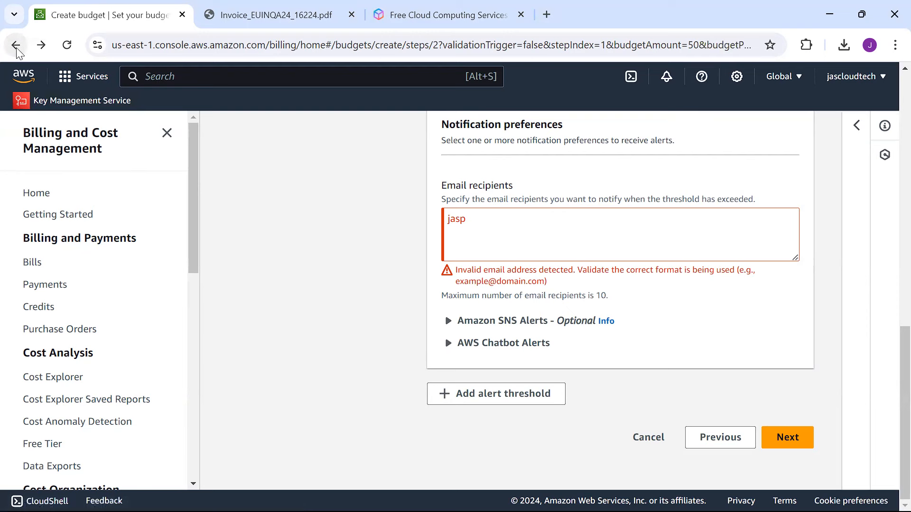
{"action": "left_click_drag", "start_coordinate": [192, 246], "coordinate": [183, 353]}
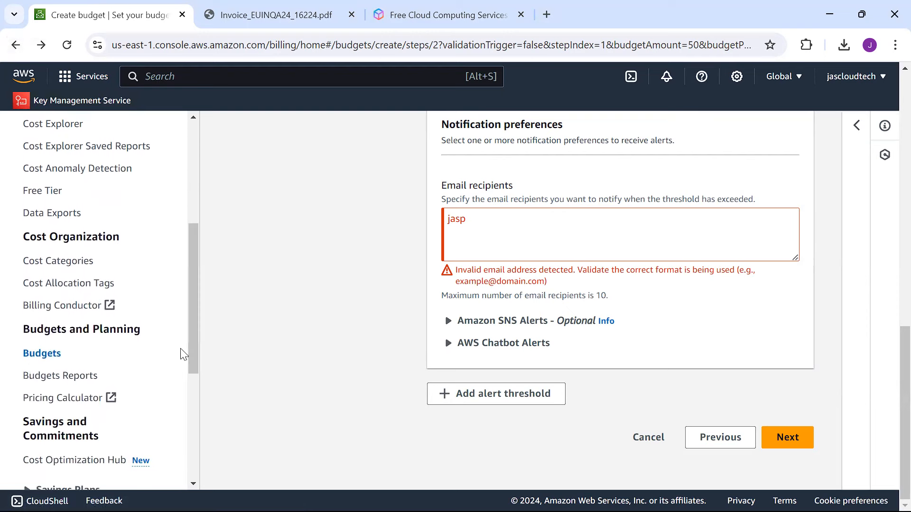
{"action": "left_click", "coordinate": [32, 355]}
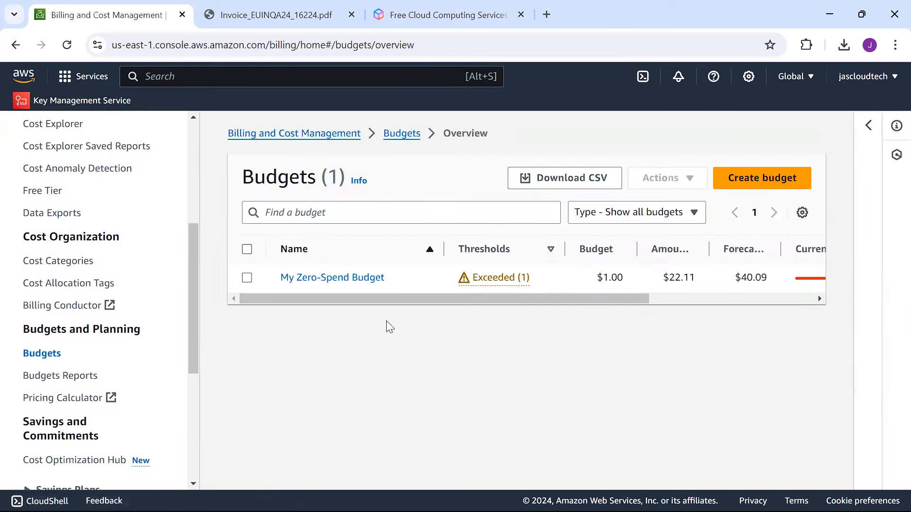
Step: Open My Zero-Spend Budget and look through its details
{"action": "left_click", "coordinate": [328, 280]}
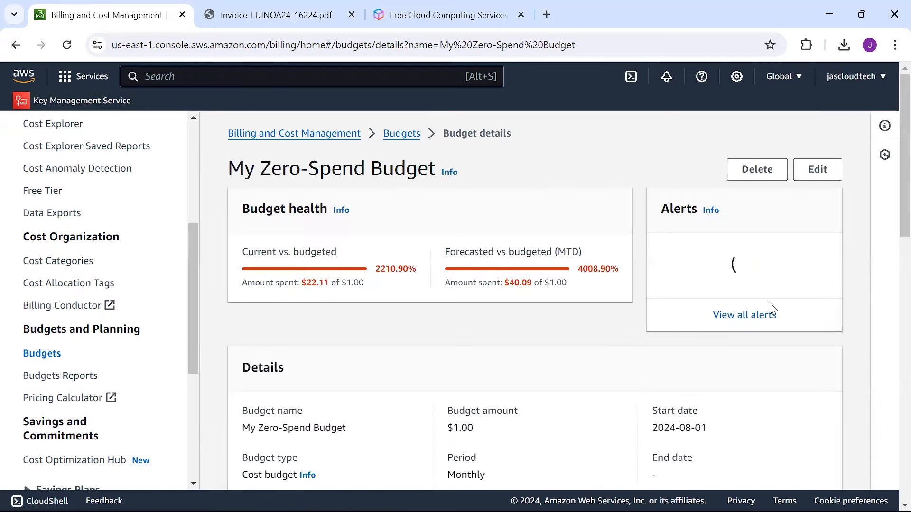
{"action": "scroll", "coordinate": [889, 199], "scroll_direction": "down", "scroll_amount": 2}
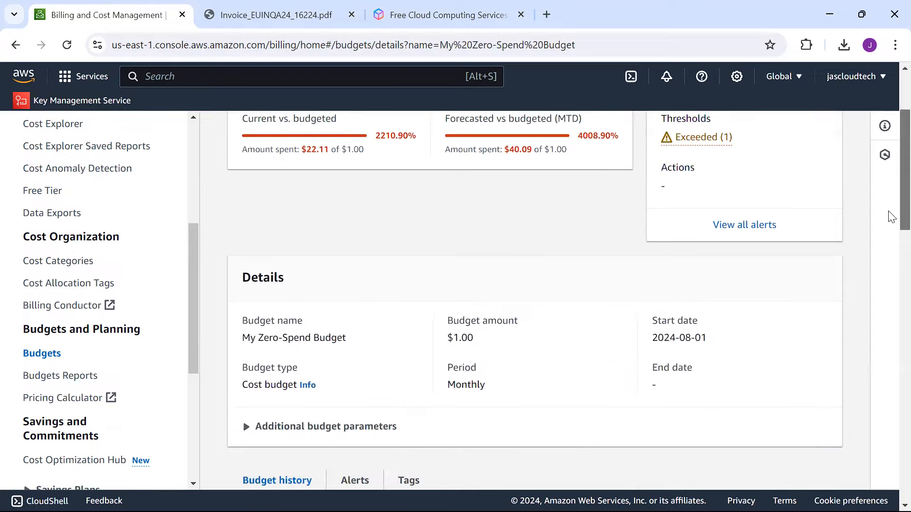
{"action": "scroll", "coordinate": [891, 219], "scroll_direction": "down", "scroll_amount": 1}
{"action": "scroll", "coordinate": [890, 237], "scroll_direction": "down", "scroll_amount": 4}
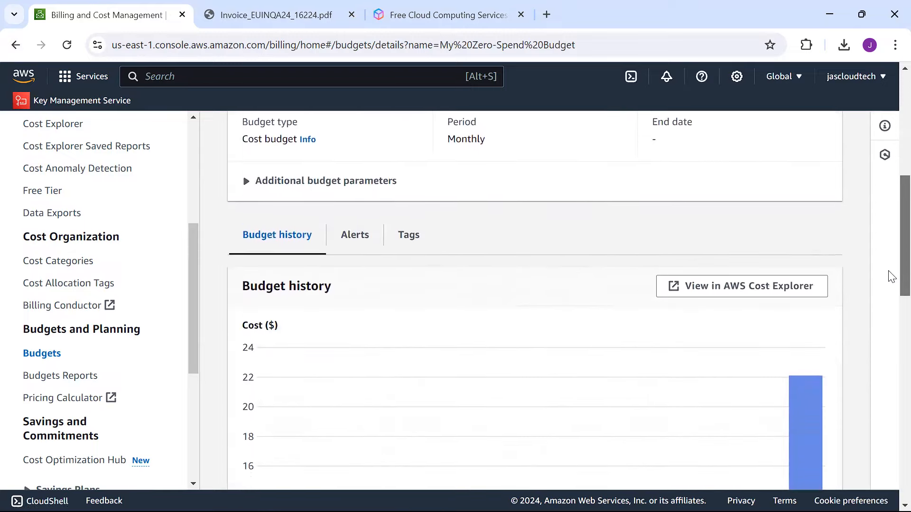
{"action": "scroll", "coordinate": [889, 275], "scroll_direction": "up", "scroll_amount": 5}
{"action": "scroll", "coordinate": [890, 214], "scroll_direction": "up", "scroll_amount": 3}
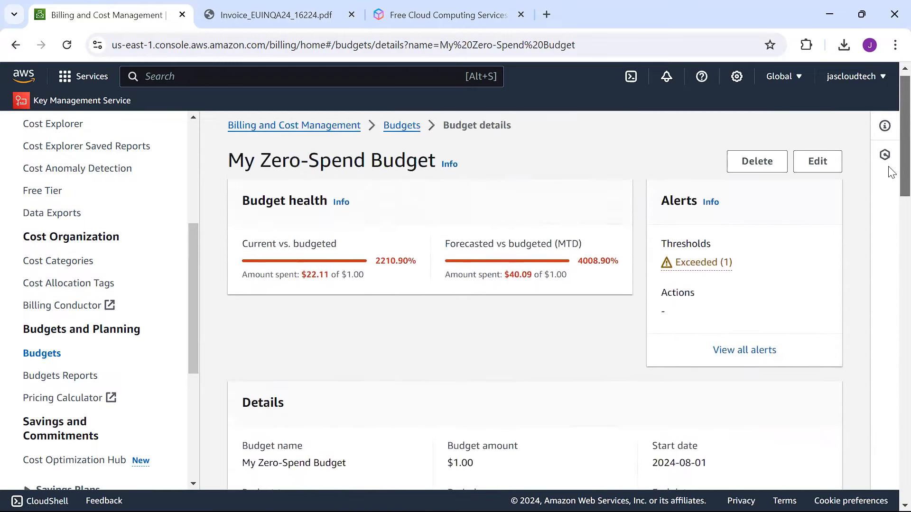
Step: Edit the budget and review its $1.00 fixed monthly budgeted amount
{"action": "left_click", "coordinate": [831, 177]}
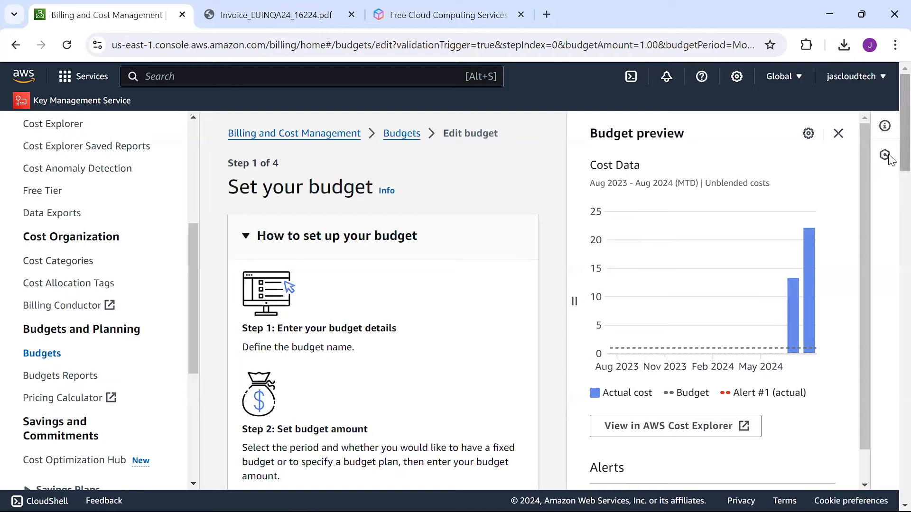
{"action": "scroll", "coordinate": [889, 223], "scroll_direction": "down", "scroll_amount": 6}
{"action": "left_click_drag", "start_coordinate": [889, 238], "coordinate": [890, 348]}
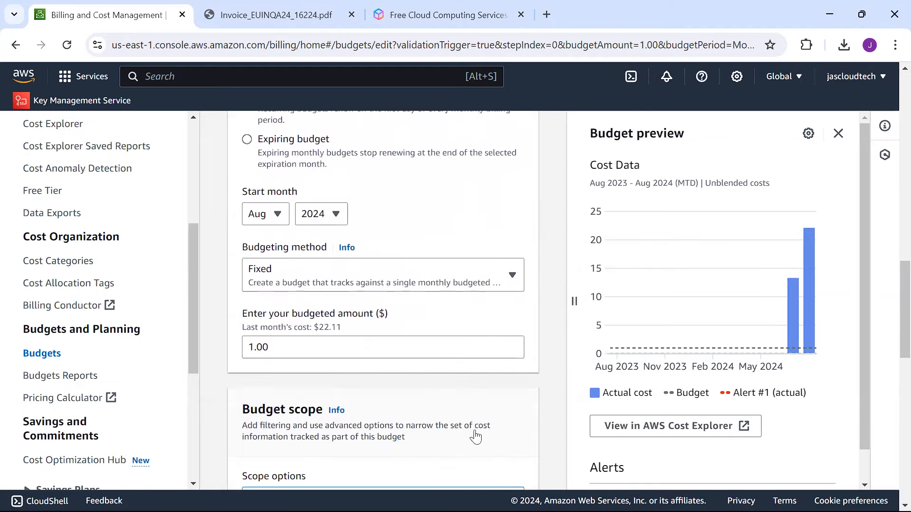
{"action": "double_click", "coordinate": [283, 346]}
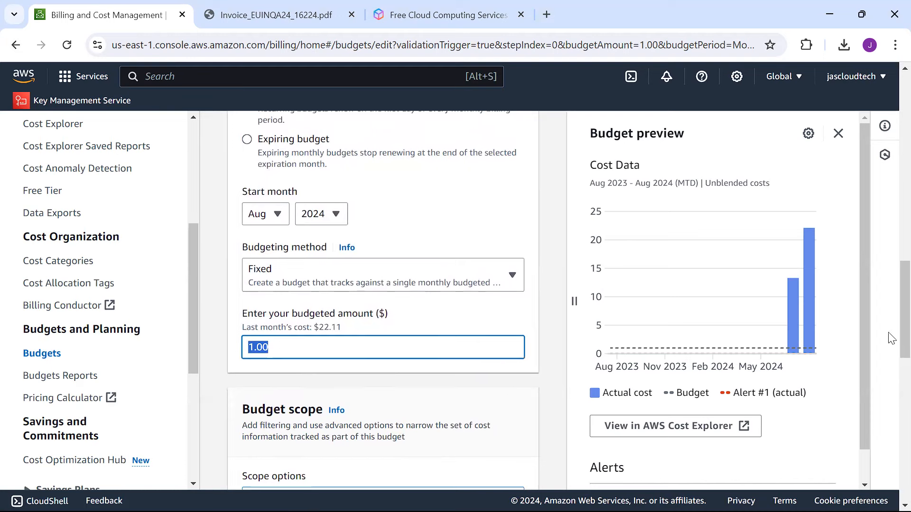
{"action": "left_click_drag", "start_coordinate": [889, 311], "coordinate": [890, 380]}
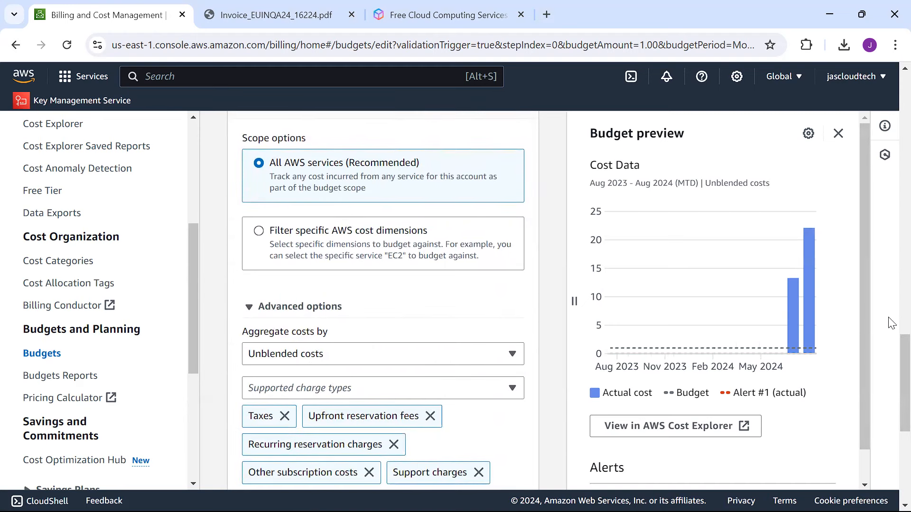
{"action": "left_click_drag", "start_coordinate": [890, 351], "coordinate": [887, 153]}
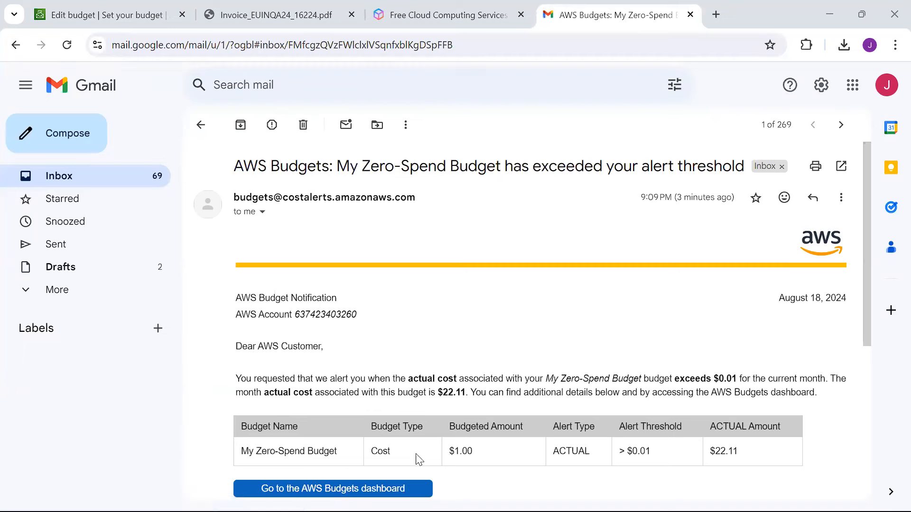
Step: Highlight the alert's explanation and table showing the $0.01 threshold and $22.11 actual cost
{"action": "left_click_drag", "start_coordinate": [246, 378], "coordinate": [491, 447]}
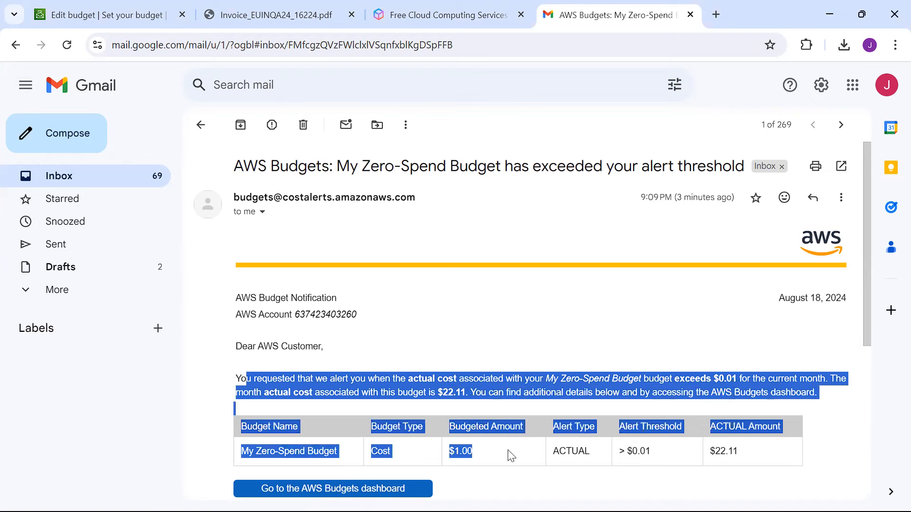
{"action": "left_click", "coordinate": [455, 307]}
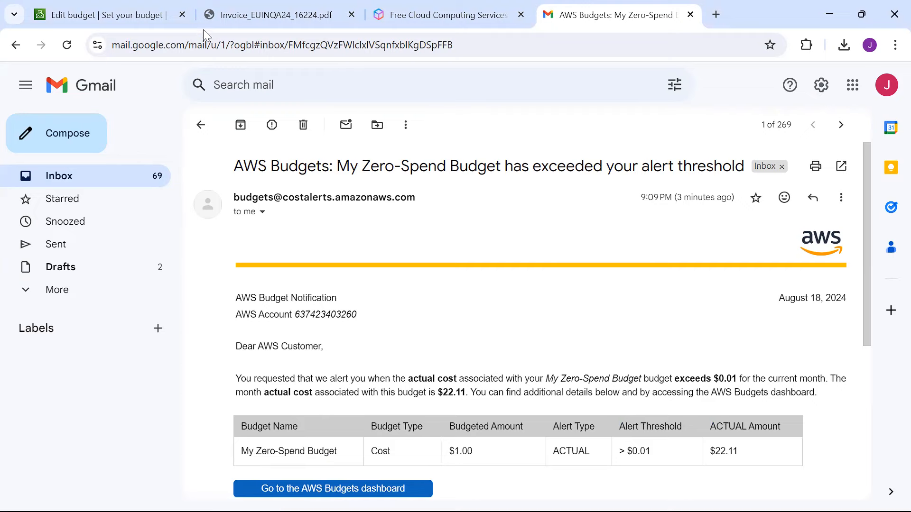
Step: Return to the console and close the Budget preview on the edit page
{"action": "left_click", "coordinate": [119, 6]}
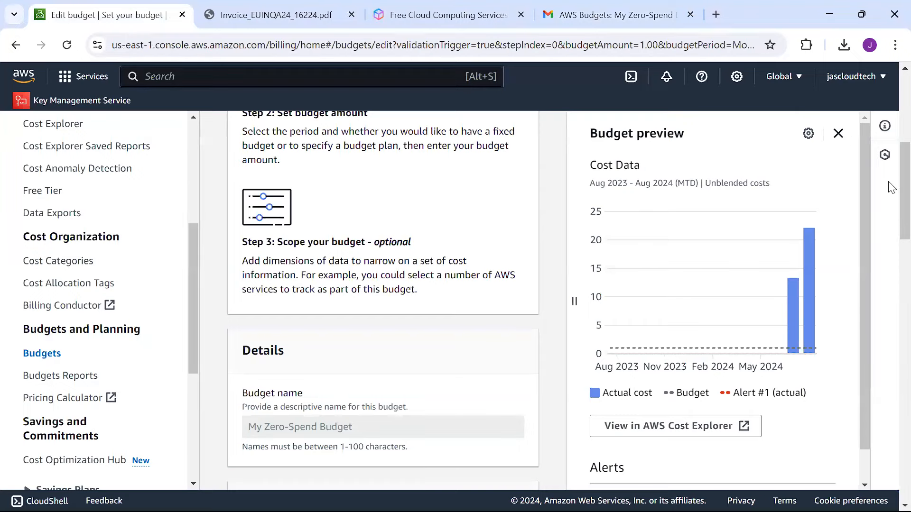
{"action": "left_click", "coordinate": [837, 134]}
{"action": "scroll", "coordinate": [889, 190], "scroll_direction": "up", "scroll_amount": 5}
{"action": "scroll", "coordinate": [889, 128], "scroll_direction": "up", "scroll_amount": 1}
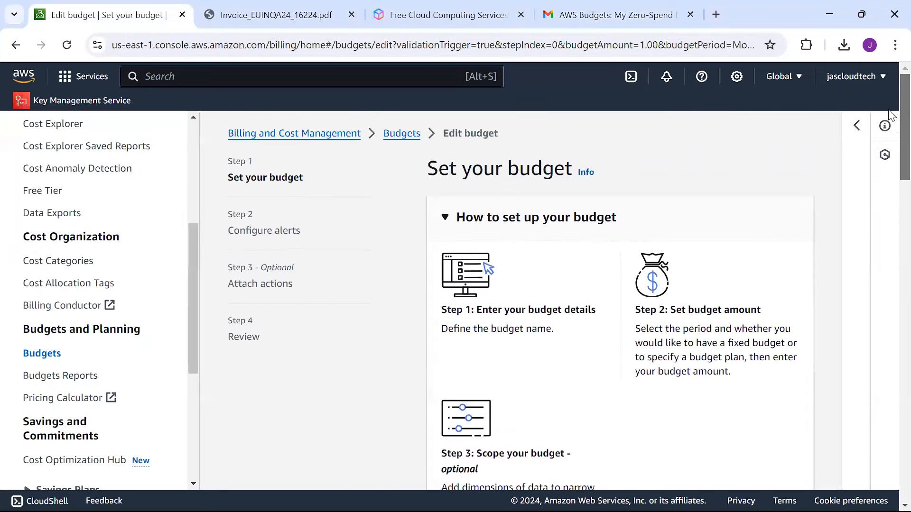
Step: Go back to the Budgets list and start creating a new budget
{"action": "left_click", "coordinate": [392, 139]}
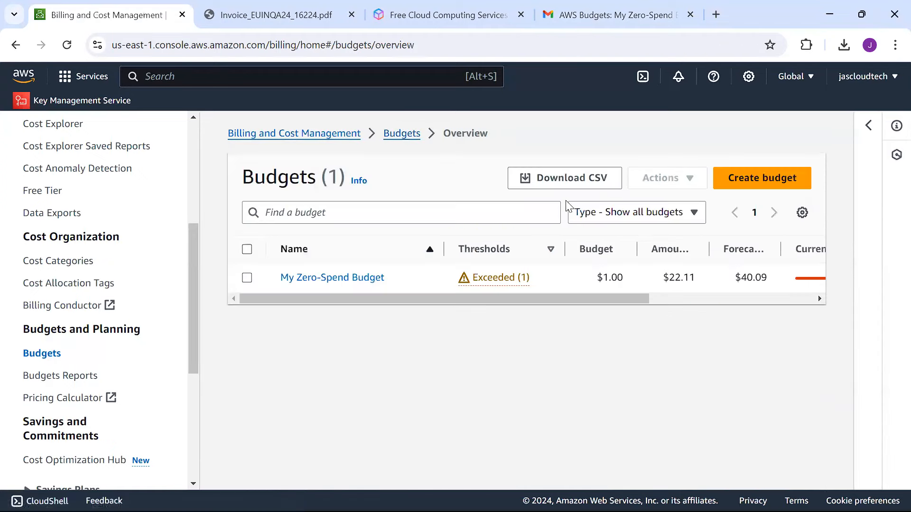
{"action": "left_click", "coordinate": [766, 186]}
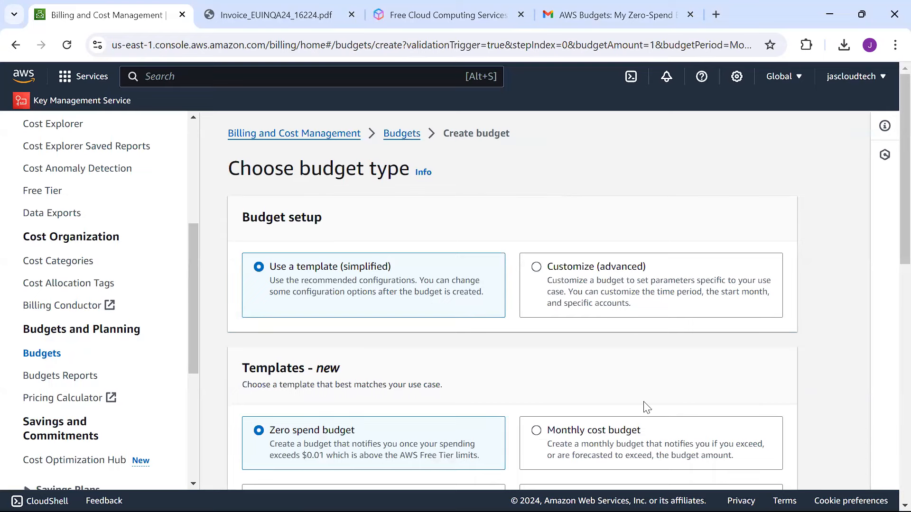
{"action": "scroll", "coordinate": [890, 251], "scroll_direction": "down", "scroll_amount": 4}
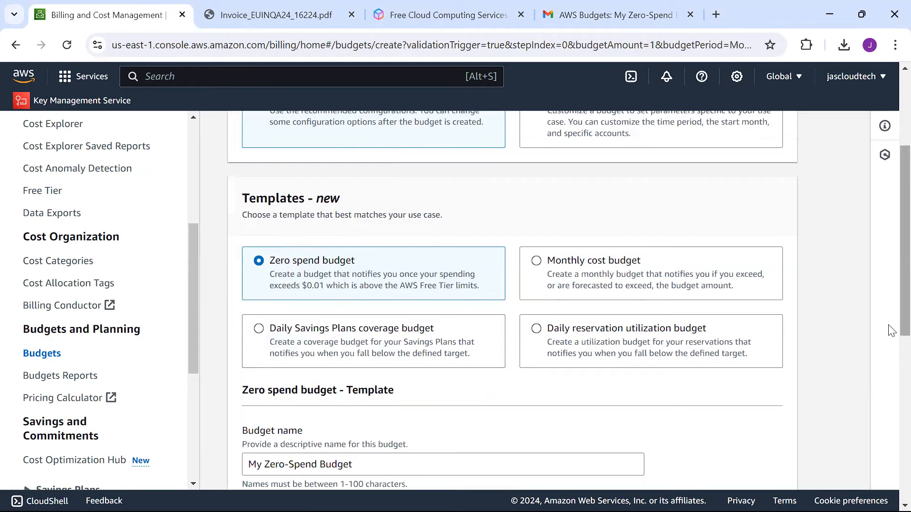
{"action": "scroll", "coordinate": [889, 273], "scroll_direction": "up", "scroll_amount": 4}
{"action": "scroll", "coordinate": [890, 266], "scroll_direction": "down", "scroll_amount": 3}
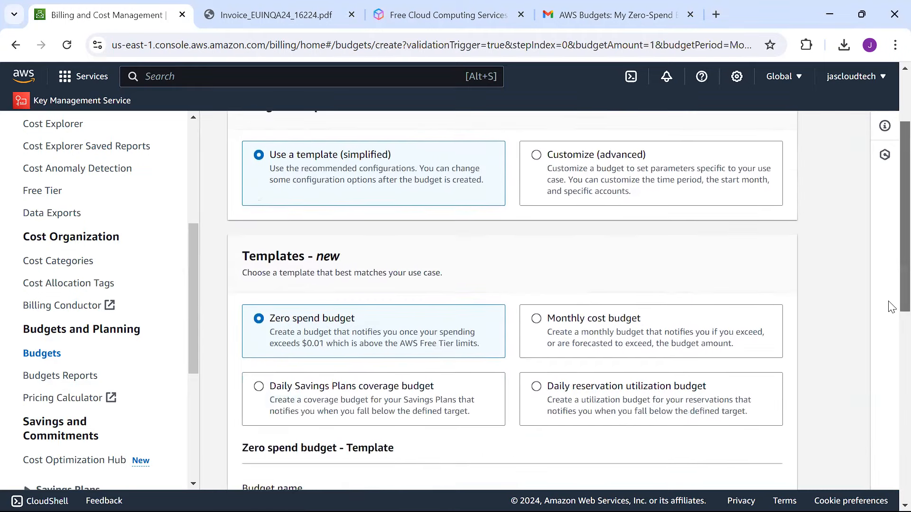
Step: Pick the Monthly cost budget template, prefilled as My Monthly Cost Budget at $100
{"action": "left_click", "coordinate": [536, 317]}
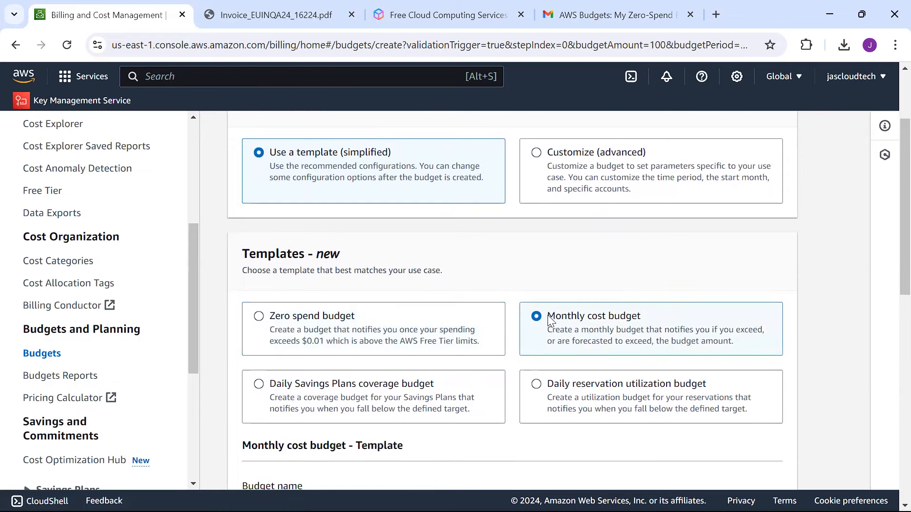
{"action": "scroll", "coordinate": [889, 266], "scroll_direction": "down", "scroll_amount": 6}
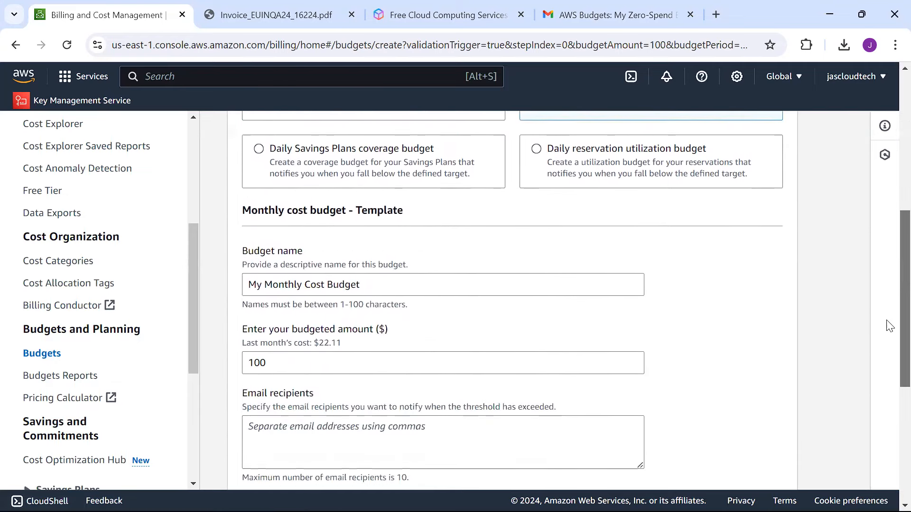
{"action": "scroll", "coordinate": [878, 366], "scroll_direction": "down", "scroll_amount": 1}
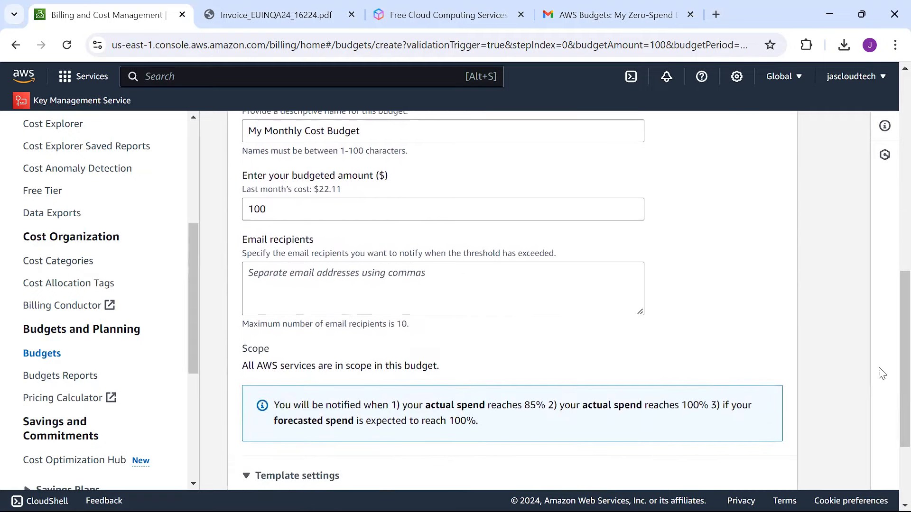
{"action": "scroll", "coordinate": [888, 360], "scroll_direction": "up", "scroll_amount": 5}
{"action": "scroll", "coordinate": [891, 294], "scroll_direction": "up", "scroll_amount": 1}
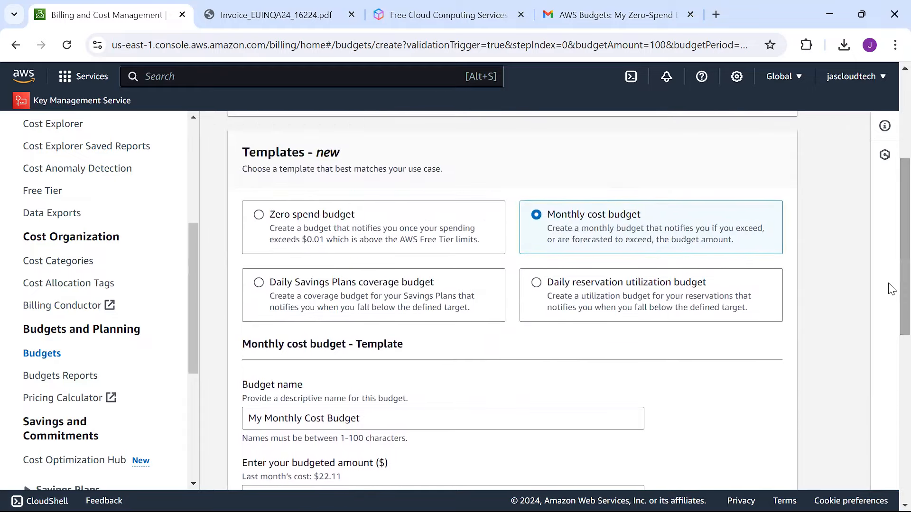
{"action": "scroll", "coordinate": [891, 308], "scroll_direction": "up", "scroll_amount": 1}
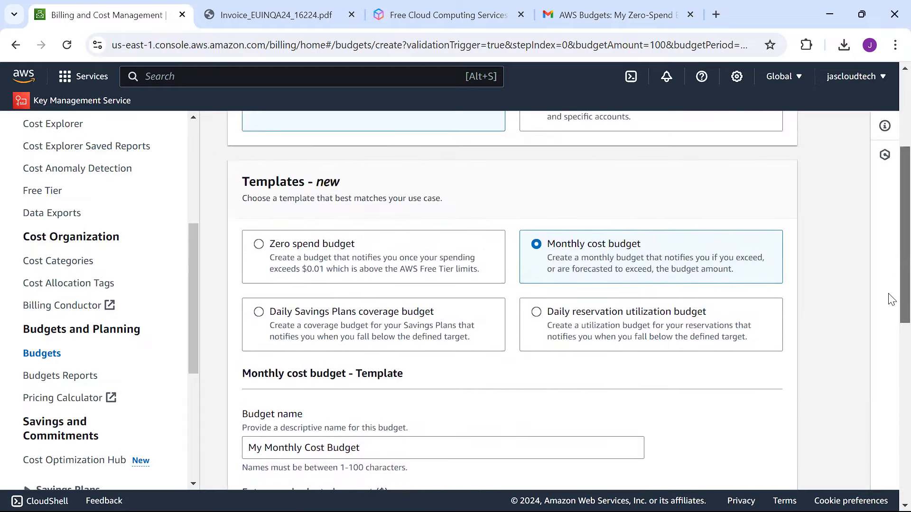
{"action": "scroll", "coordinate": [891, 301], "scroll_direction": "up", "scroll_amount": 2}
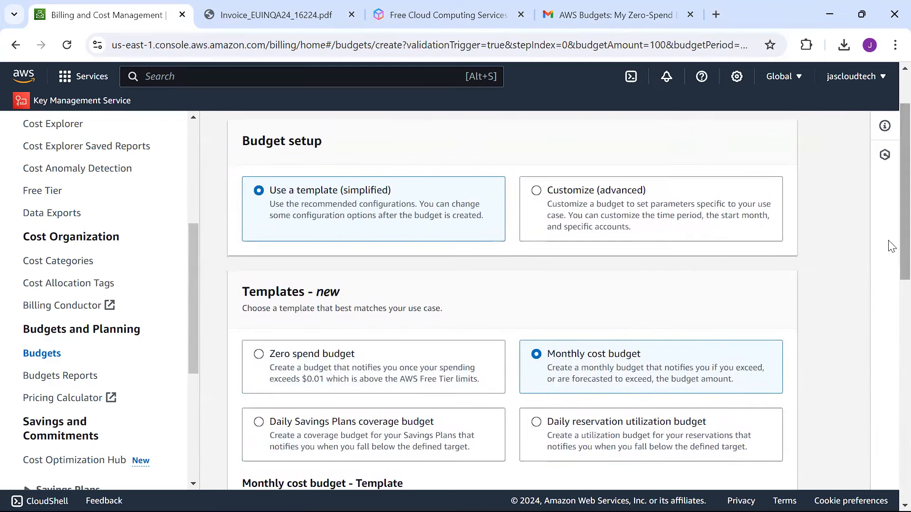
{"action": "scroll", "coordinate": [891, 245], "scroll_direction": "down", "scroll_amount": 1}
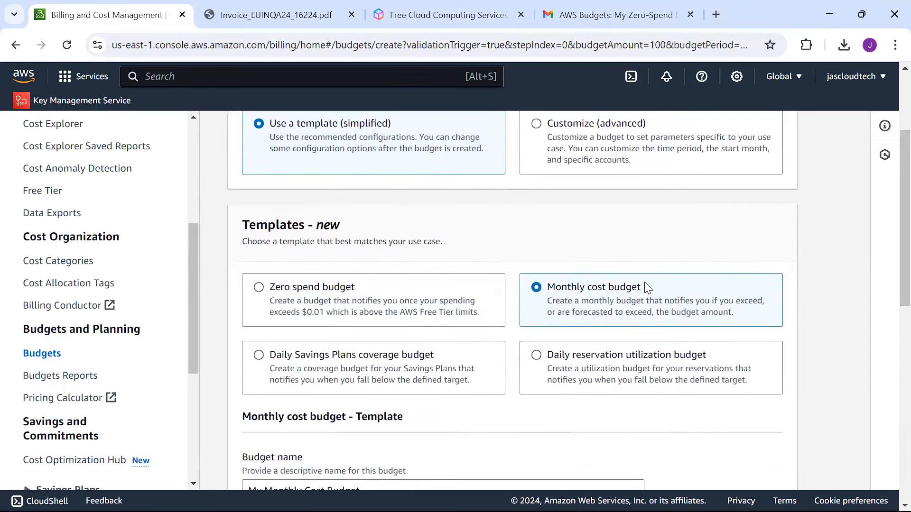
Step: Toggle between the Zero spend and Monthly cost templates, ending on Zero spend budget
{"action": "left_click", "coordinate": [324, 288]}
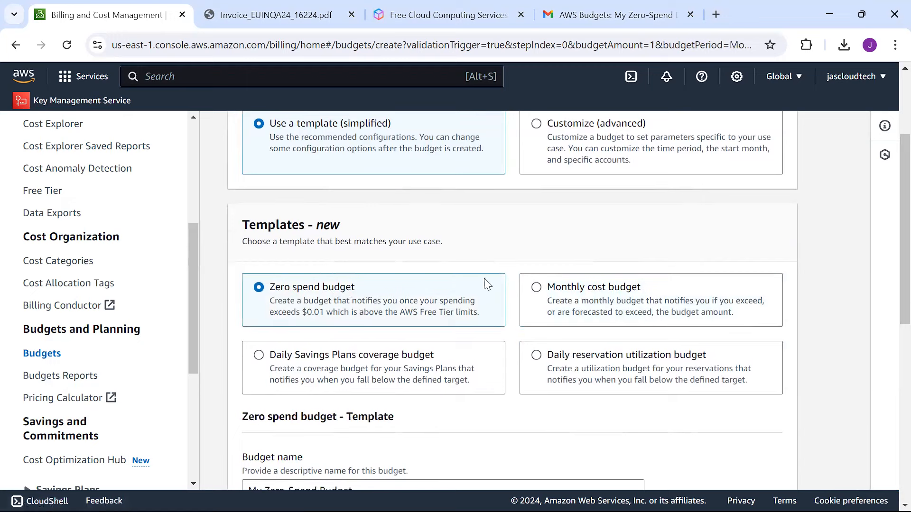
{"action": "left_click", "coordinate": [537, 288]}
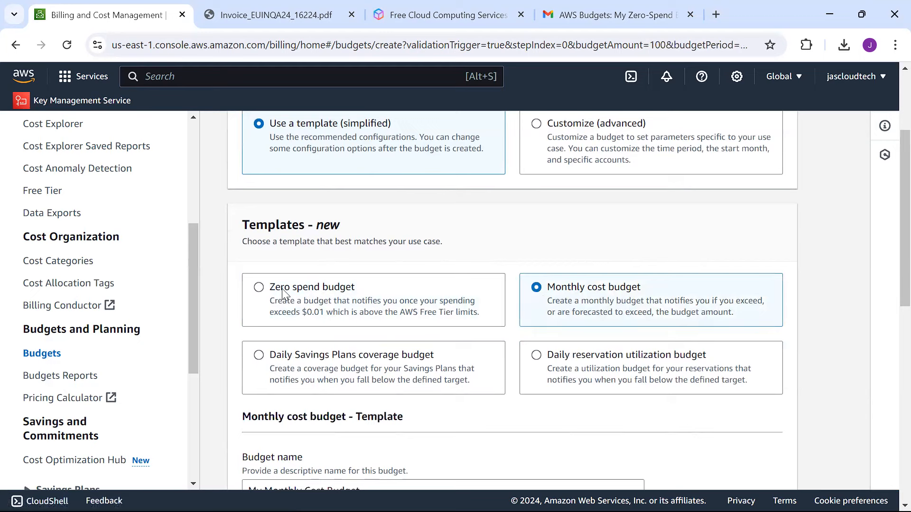
{"action": "left_click", "coordinate": [266, 293]}
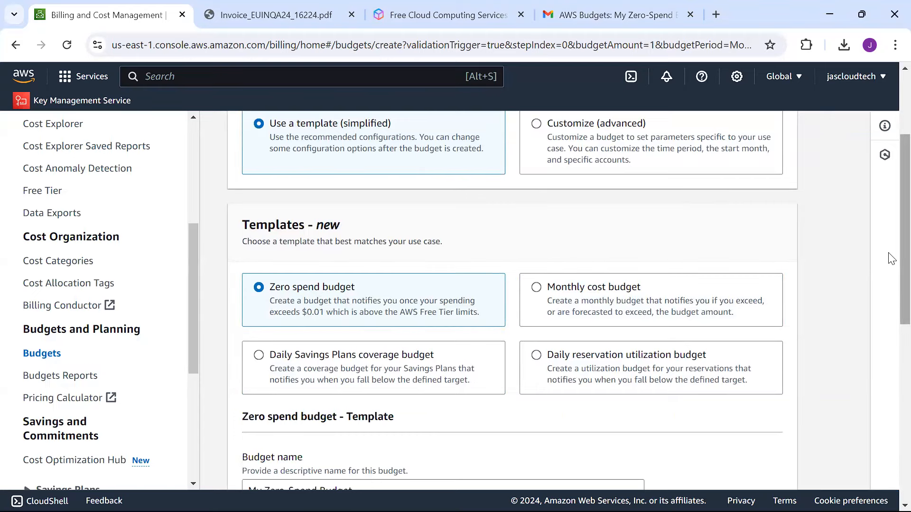
Step: Review the Zero spend template settings: name My Zero-Spend Budget with a $0.01 alert
{"action": "scroll", "coordinate": [891, 258], "scroll_direction": "down", "scroll_amount": 3}
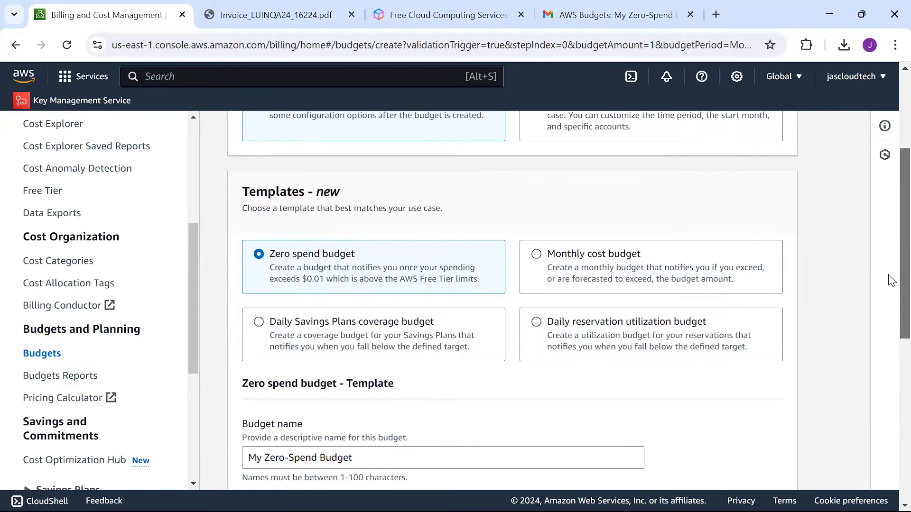
{"action": "scroll", "coordinate": [891, 340], "scroll_direction": "up", "scroll_amount": 6}
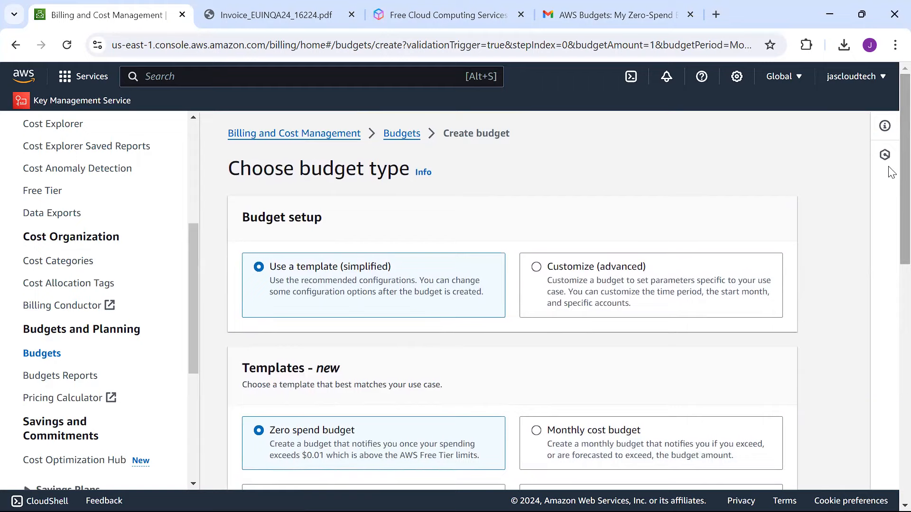
{"action": "scroll", "coordinate": [890, 160], "scroll_direction": "down", "scroll_amount": 1}
{"action": "scroll", "coordinate": [890, 160], "scroll_direction": "down", "scroll_amount": 10}
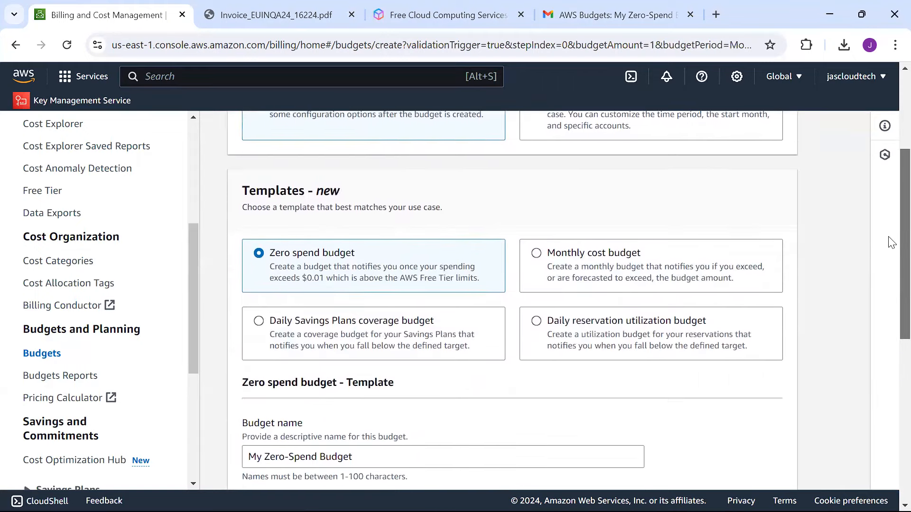
{"action": "scroll", "coordinate": [890, 356], "scroll_direction": "down", "scroll_amount": 2}
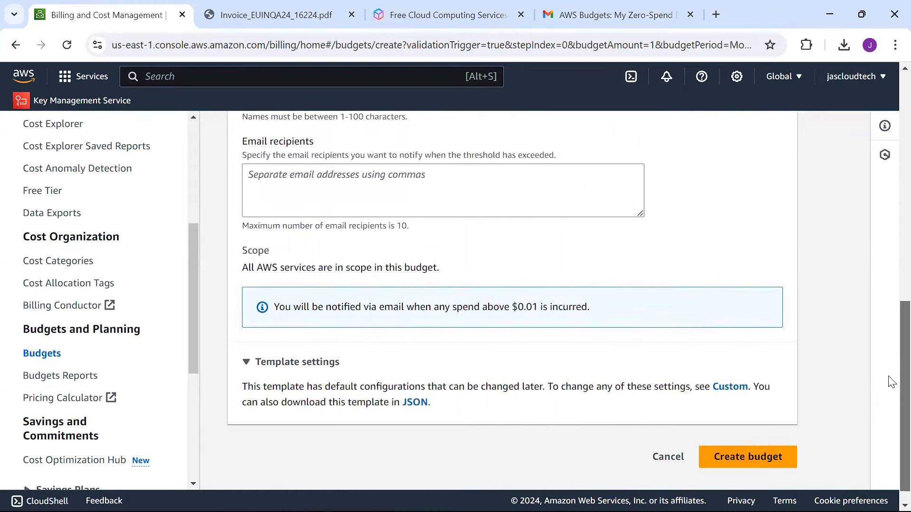
{"action": "scroll", "coordinate": [888, 309], "scroll_direction": "up", "scroll_amount": 6}
{"action": "scroll", "coordinate": [890, 264], "scroll_direction": "up", "scroll_amount": 5}
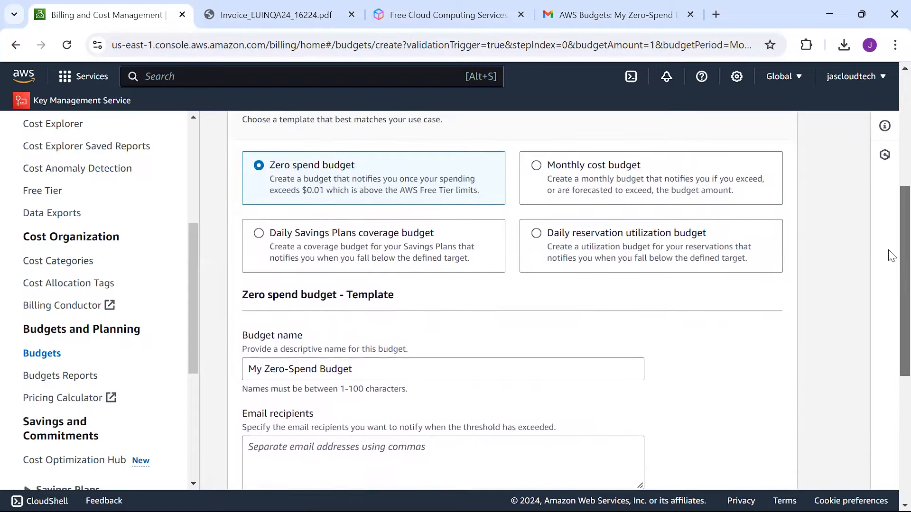
{"action": "scroll", "coordinate": [890, 152], "scroll_direction": "up", "scroll_amount": 1}
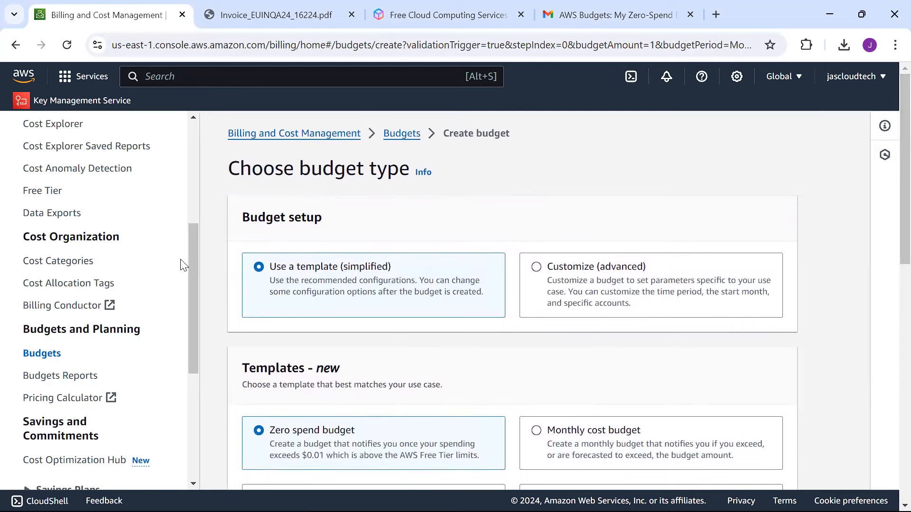
{"action": "left_click_drag", "start_coordinate": [190, 300], "coordinate": [210, 168]}
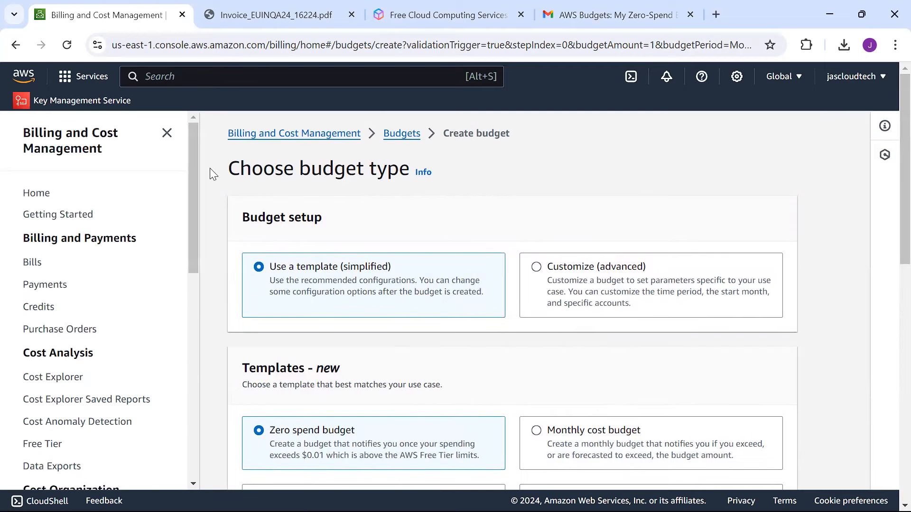